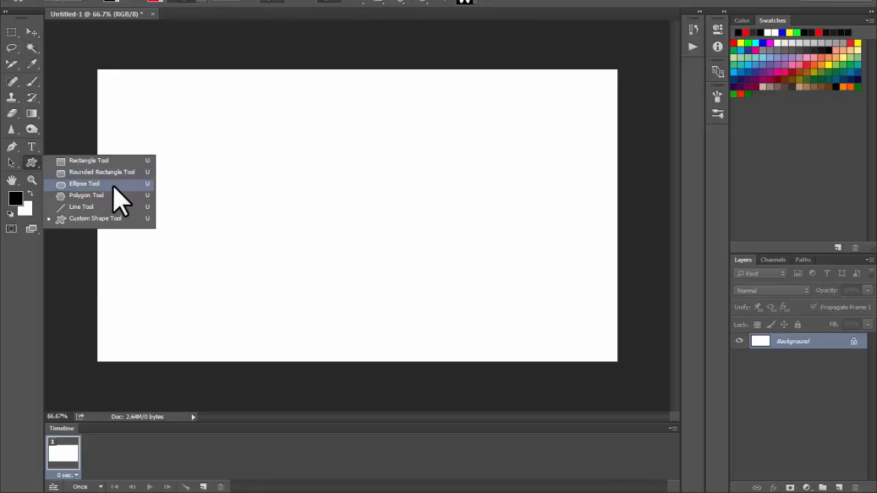
# Step: Activate the Rounded Rectangle tool and set the shape stroke to none
pyautogui.click(103, 172)
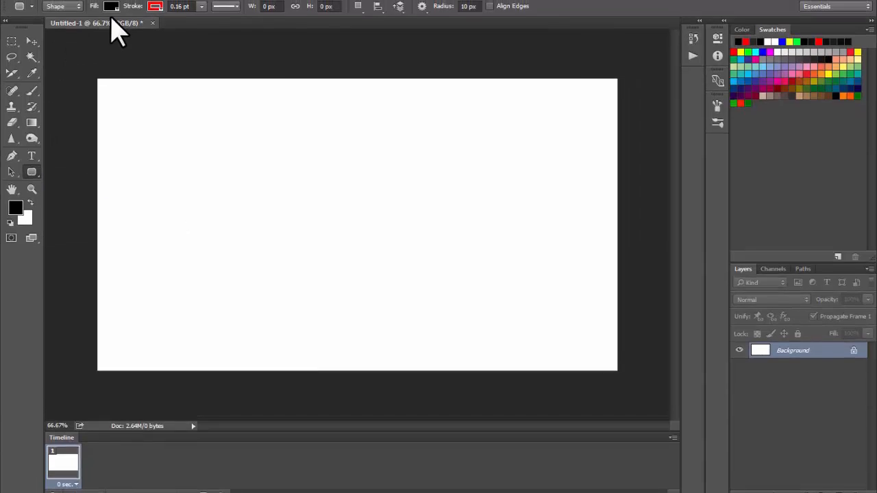
pyautogui.click(154, 29)
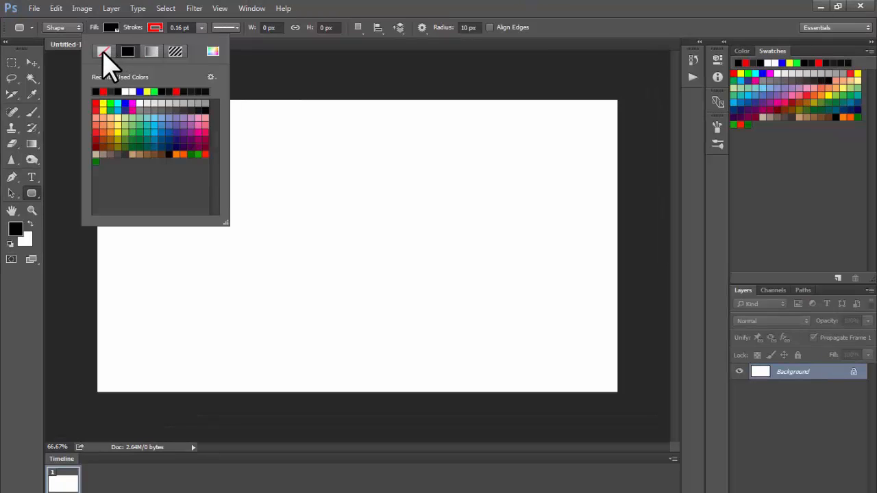
pyautogui.click(221, 7)
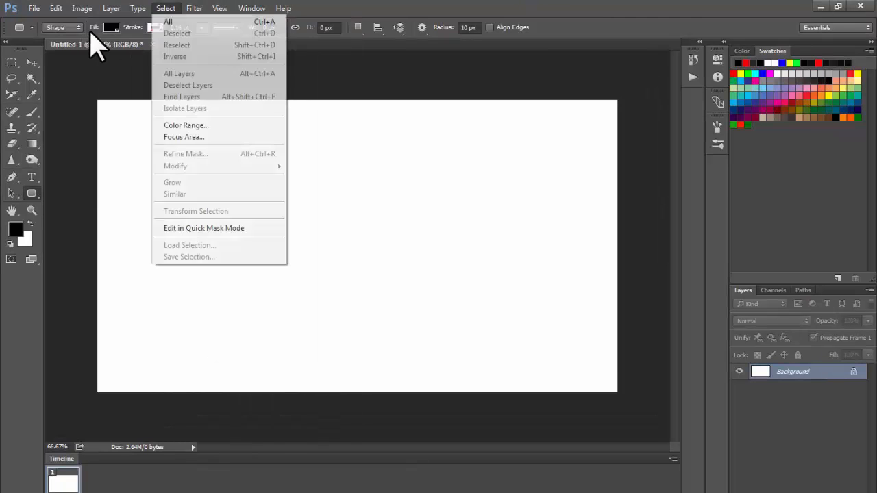
pyautogui.click(368, 2)
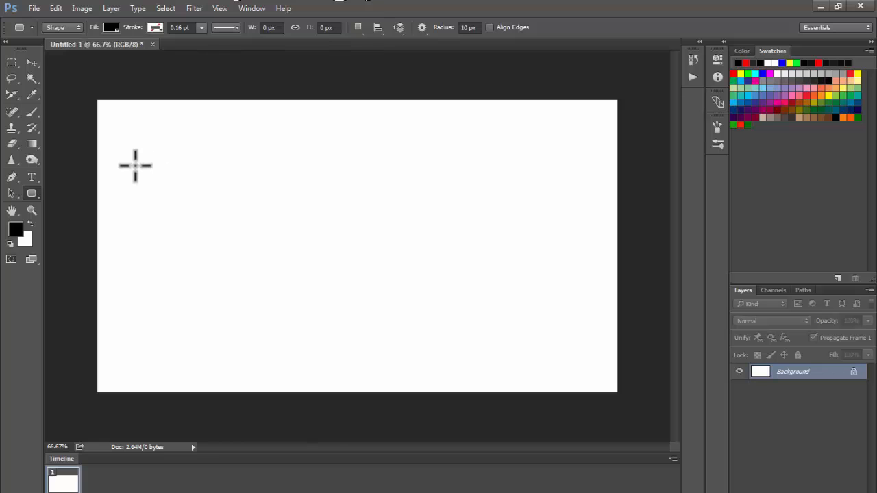
# Step: Try drawing a rounded rectangle in the canvas's upper-left area and undo it
pyautogui.moveTo(134, 165); pyautogui.dragTo(221, 271)
pyautogui.hotkey('ctrl', 'z')
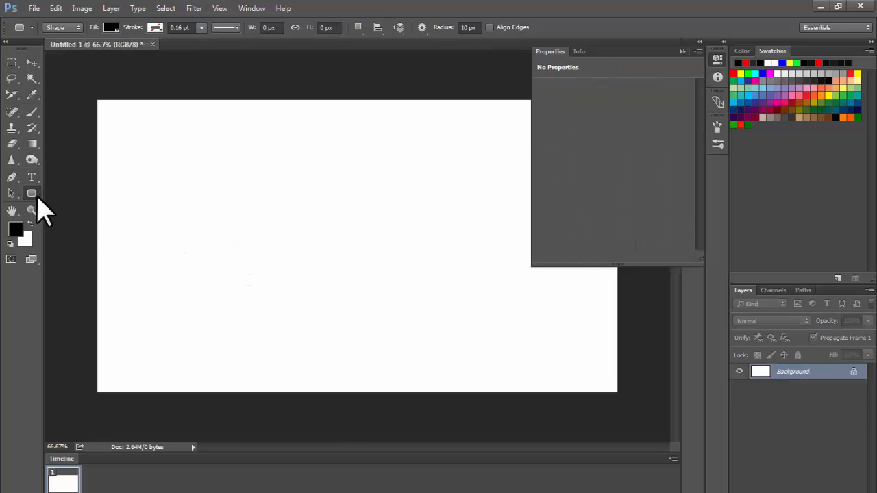
# Step: Draw a black circle about 178 px across with the Ellipse tool and move it toward the canvas's left edge
pyautogui.moveTo(32, 195); pyautogui.dragTo(98, 215)
pyautogui.click(683, 52)
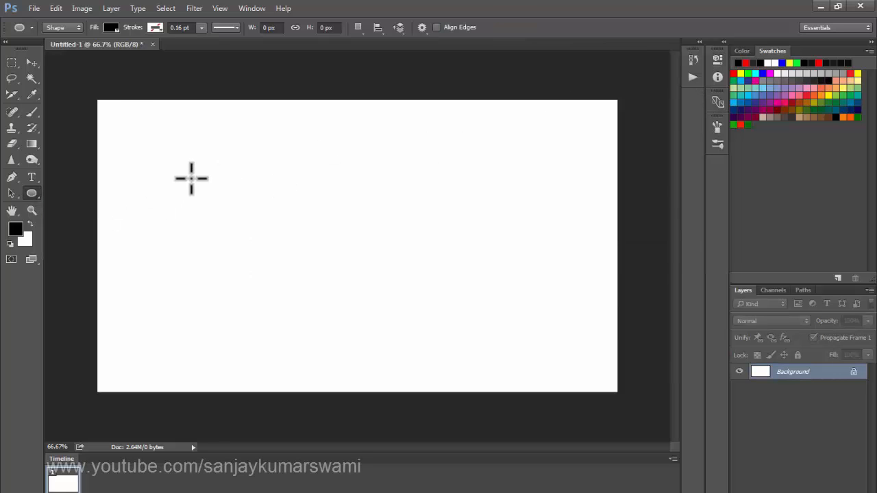
pyautogui.moveTo(155, 161); pyautogui.dragTo(226, 263)
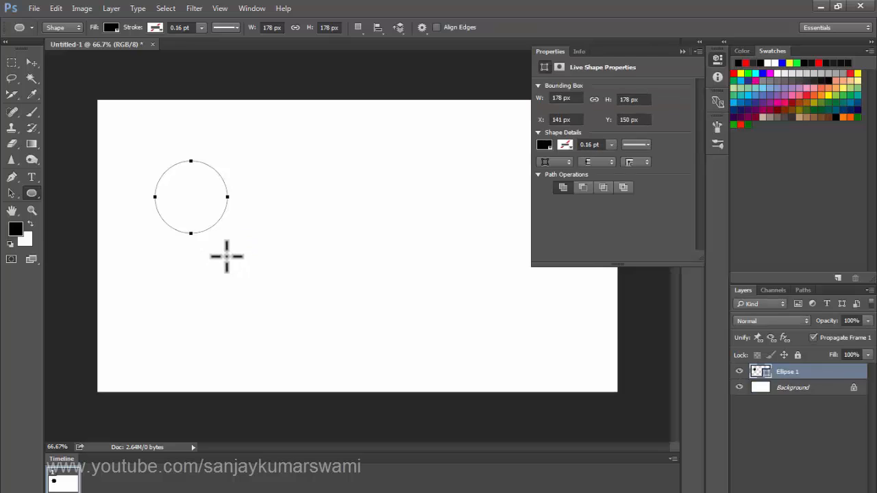
pyautogui.press('v')
pyautogui.moveTo(196, 193); pyautogui.dragTo(170, 202)
pyautogui.click(682, 52)
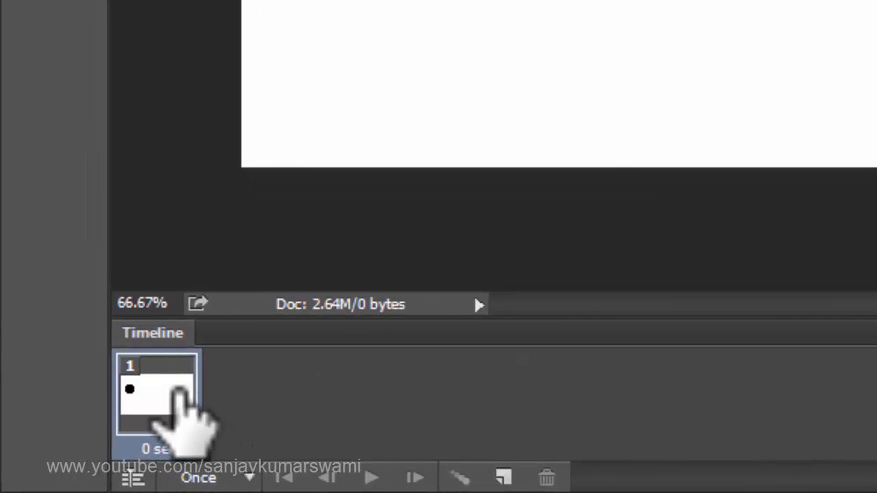
# Step: Duplicate the first animation frame, and step back and forth between the two frames to compare them
pyautogui.click(506, 479)
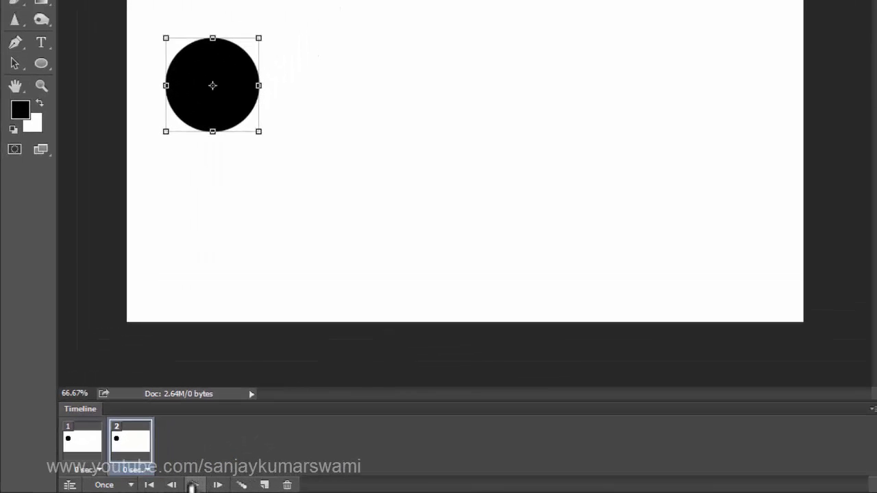
pyautogui.click(164, 486)
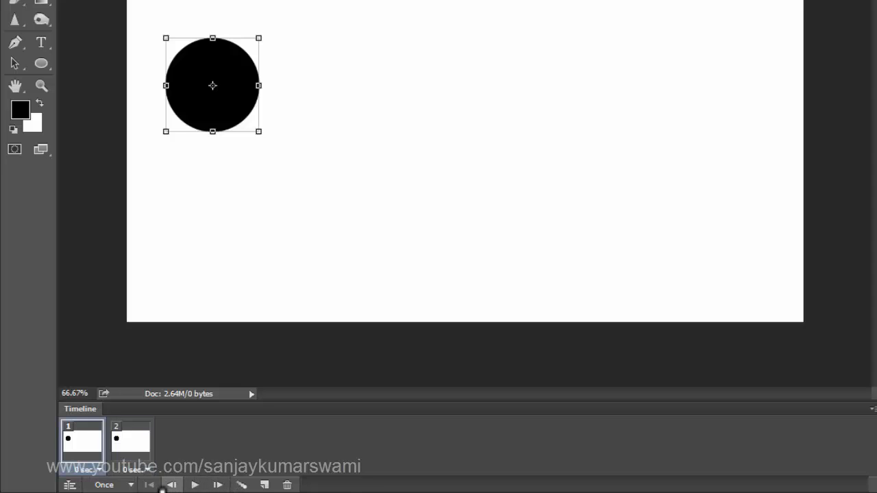
pyautogui.click(171, 486)
pyautogui.click(174, 485)
pyautogui.click(223, 481)
pyautogui.click(173, 486)
pyautogui.click(215, 486)
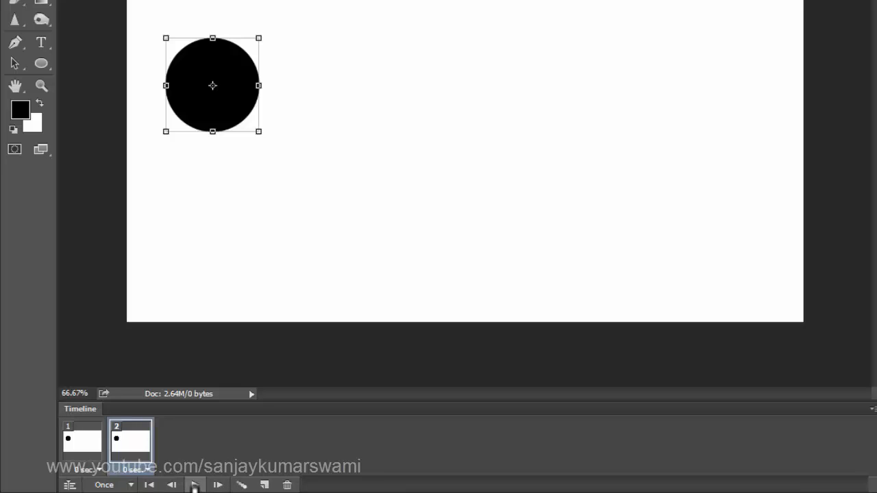
pyautogui.click(80, 444)
pyautogui.click(122, 445)
pyautogui.click(197, 484)
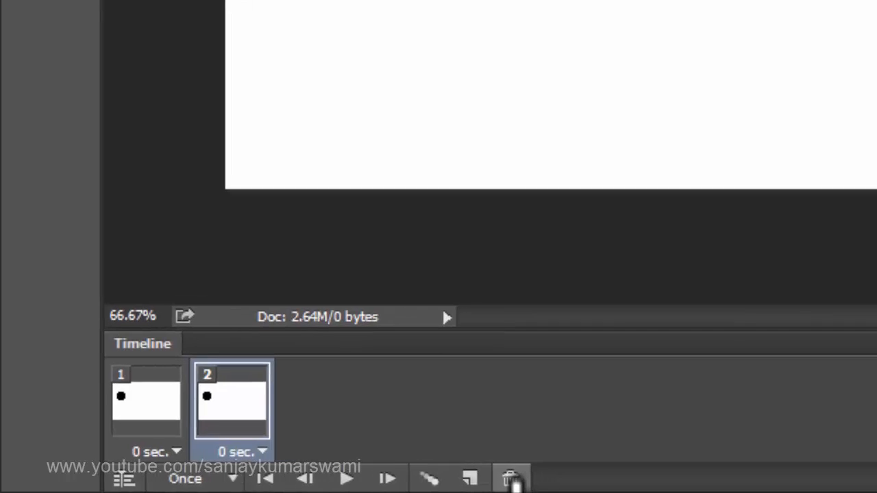
# Step: Delete frame 2 from the animation
pyautogui.click(550, 479)
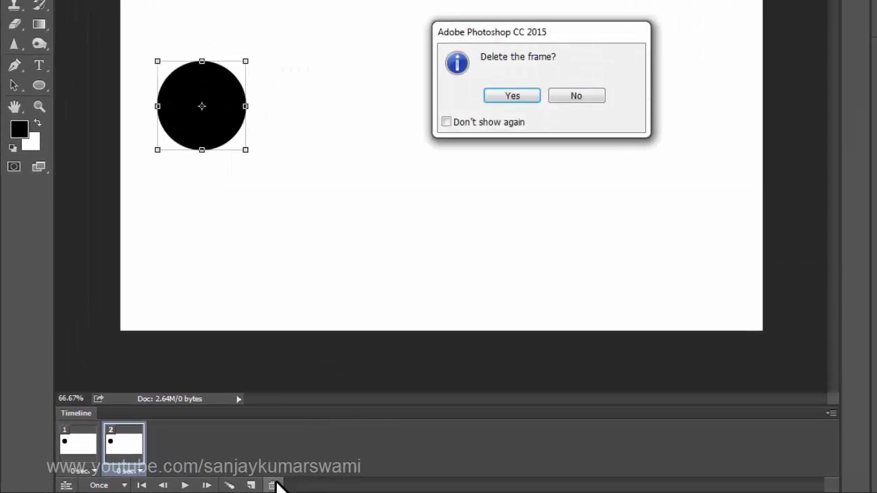
pyautogui.click(512, 94)
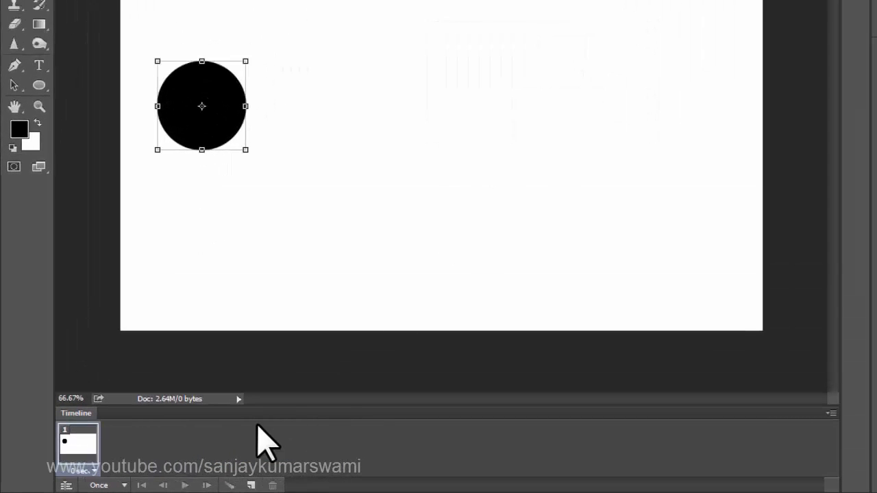
# Step: Duplicate frame 1 and move the circle slightly to the right in frame 2
pyautogui.click(252, 485)
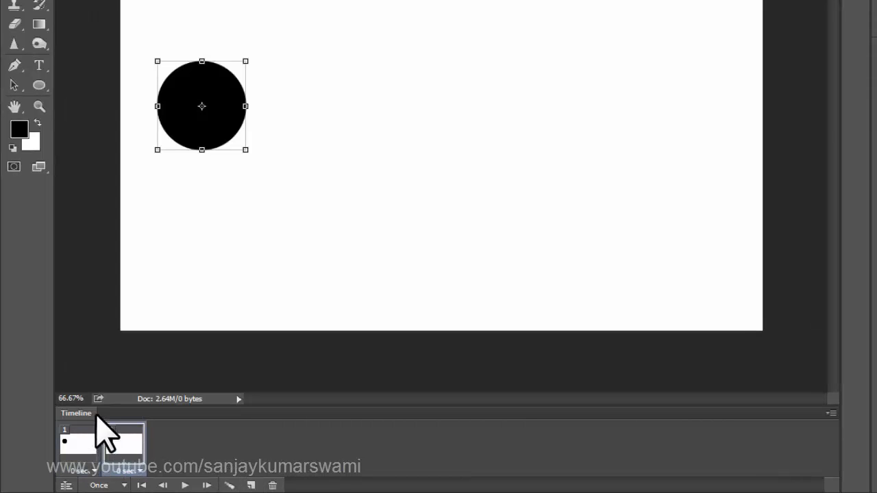
pyautogui.click(75, 444)
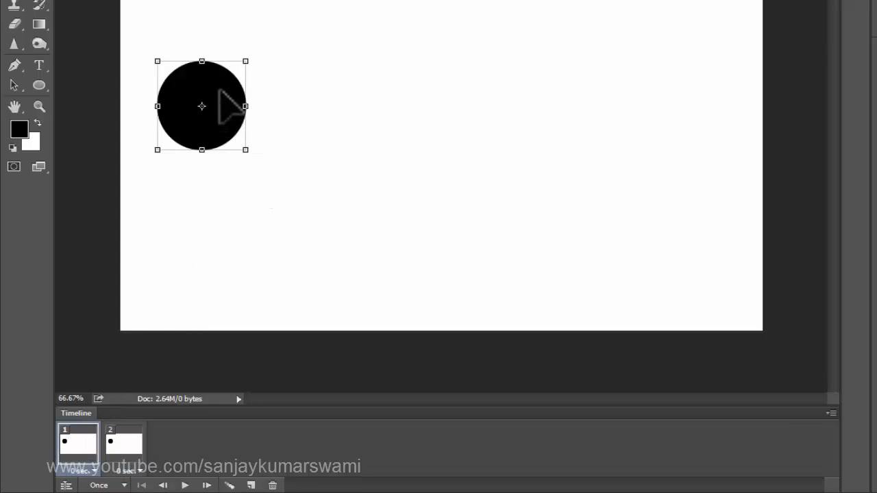
pyautogui.click(133, 456)
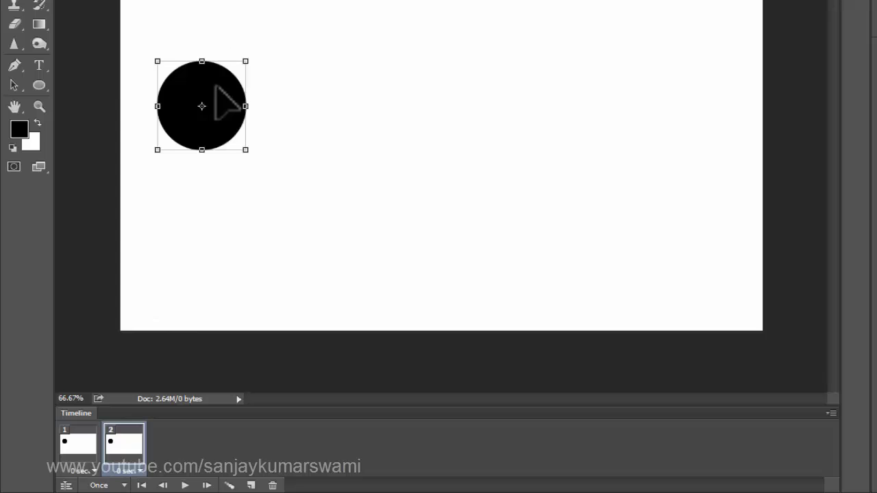
pyautogui.moveTo(215, 87); pyautogui.dragTo(257, 87)
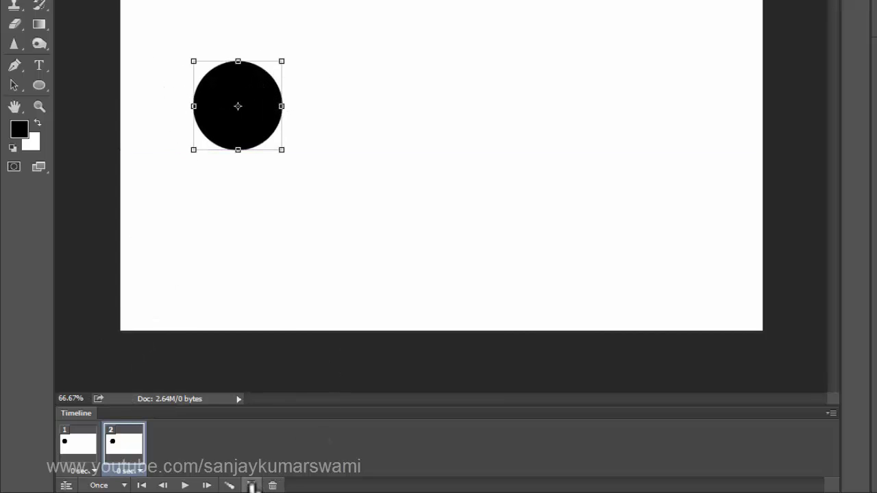
# Step: Add frames 3 to 6 by duplicating the latest frame, shifting the circle a little farther right in each
pyautogui.click(251, 485)
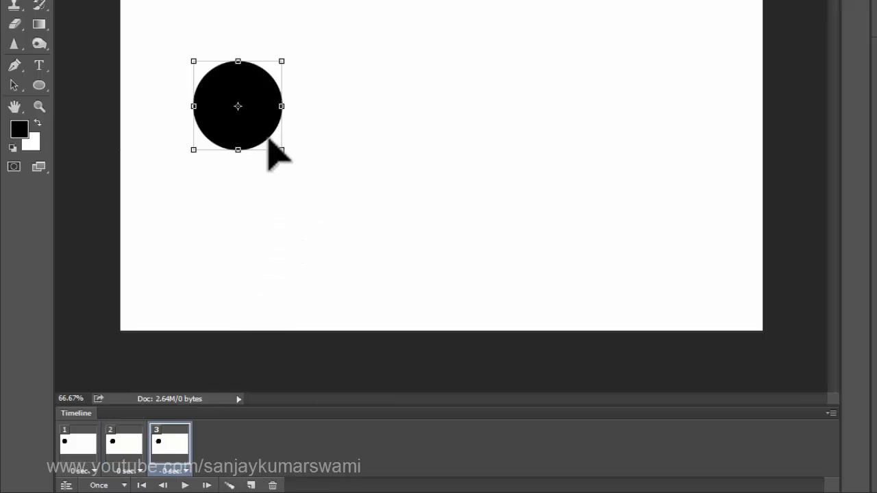
pyautogui.moveTo(268, 137); pyautogui.dragTo(360, 121)
pyautogui.click(251, 485)
pyautogui.click(251, 484)
pyautogui.click(251, 485)
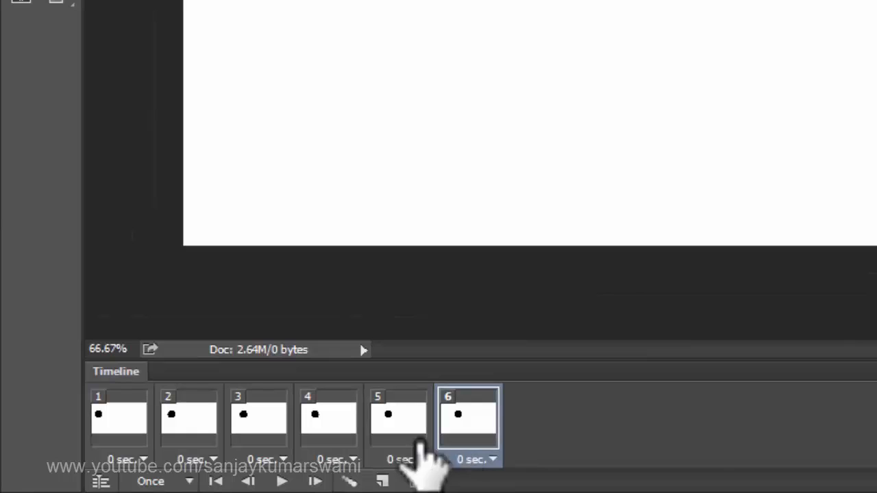
# Step: Compare frames 5 and 6, and duplicate frame 6 to add a seventh frame
pyautogui.click(515, 398)
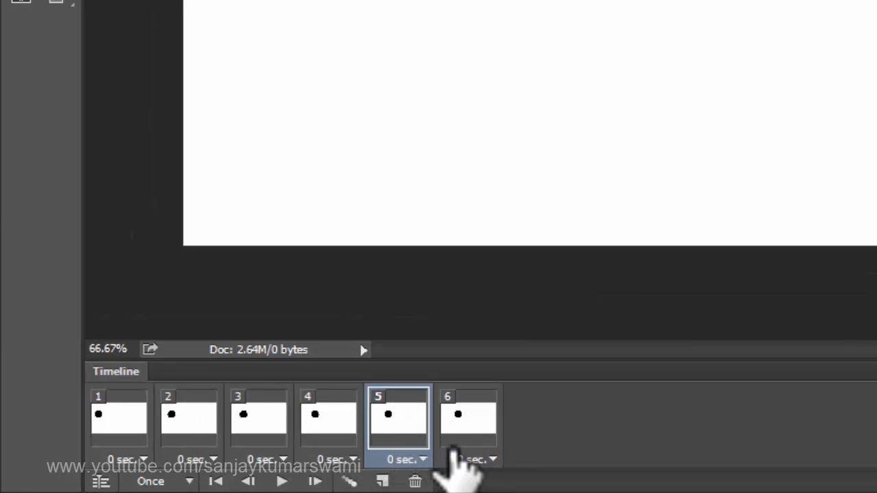
pyautogui.click(469, 417)
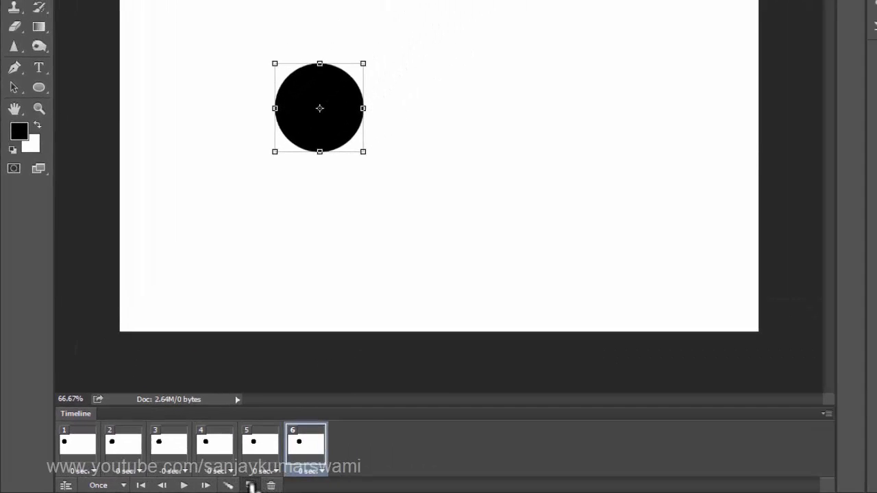
pyautogui.click(250, 485)
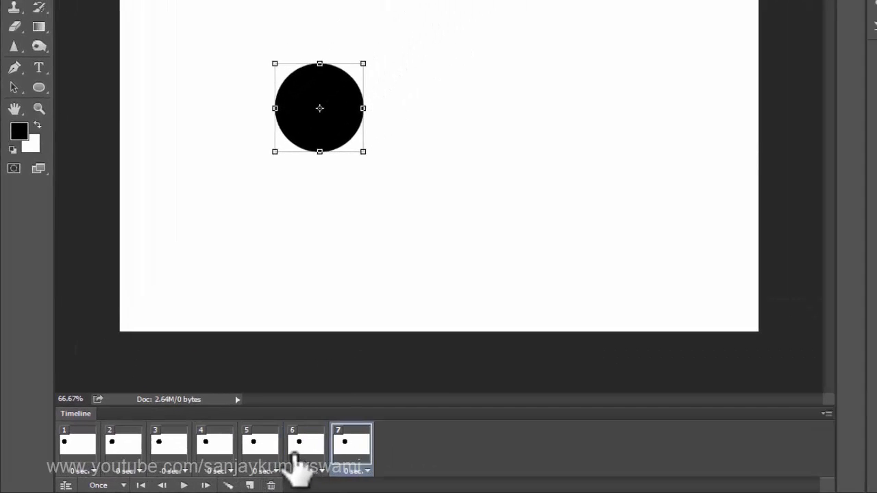
# Step: Check the circle's position across frames 4 to 7 and move it slightly right in frame 6
pyautogui.click(260, 446)
pyautogui.click(307, 454)
pyautogui.click(347, 459)
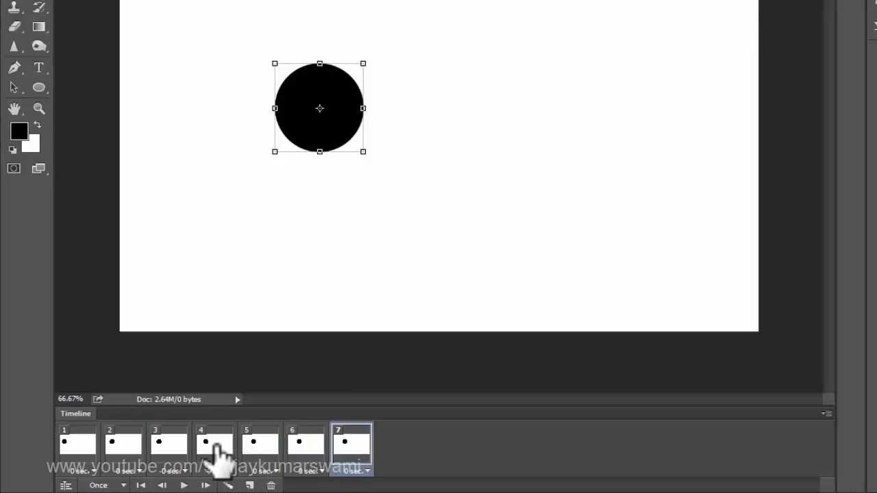
pyautogui.click(218, 446)
pyautogui.click(255, 445)
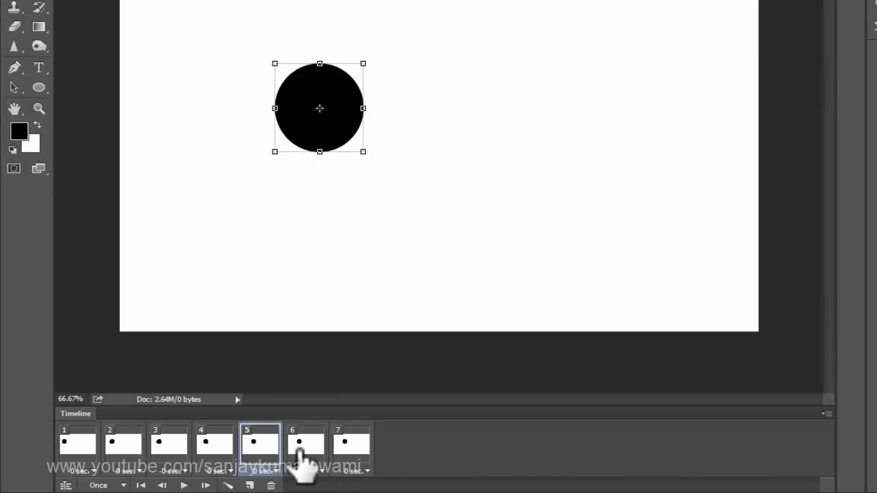
pyautogui.click(301, 454)
pyautogui.moveTo(349, 111); pyautogui.dragTo(376, 107)
# Step: Move the circle farther right in frame 7 and add frames 8 to 10 with it progressively farther right
pyautogui.click(346, 444)
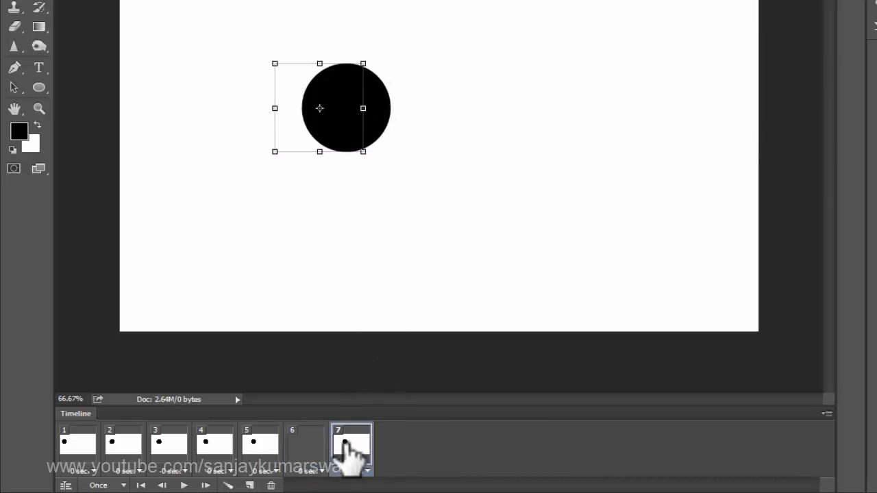
pyautogui.moveTo(322, 133); pyautogui.dragTo(516, 82)
pyautogui.click(250, 485)
pyautogui.click(251, 485)
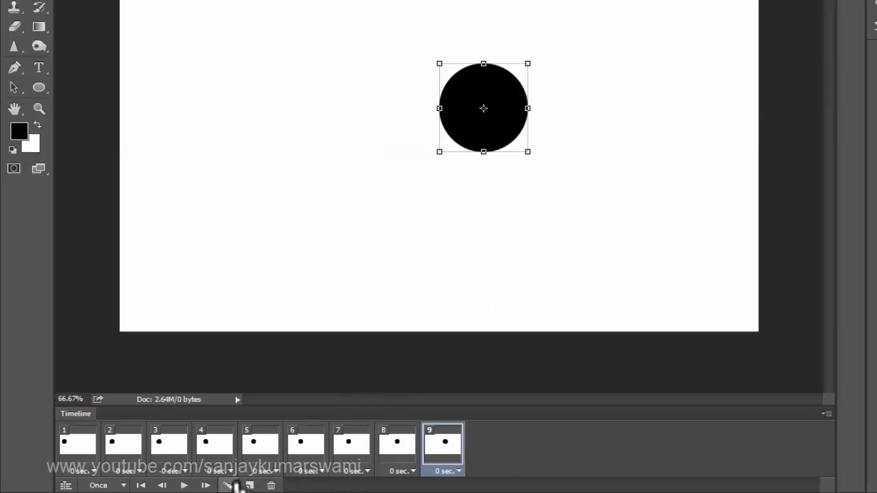
pyautogui.click(251, 485)
pyautogui.moveTo(504, 114); pyautogui.dragTo(587, 114)
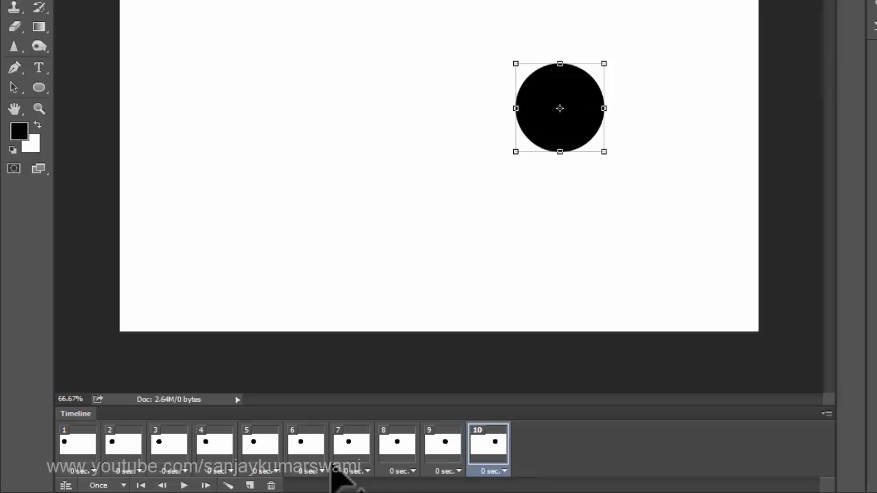
# Step: Play the ten-frame animation several times to preview the circle's motion
pyautogui.click(183, 485)
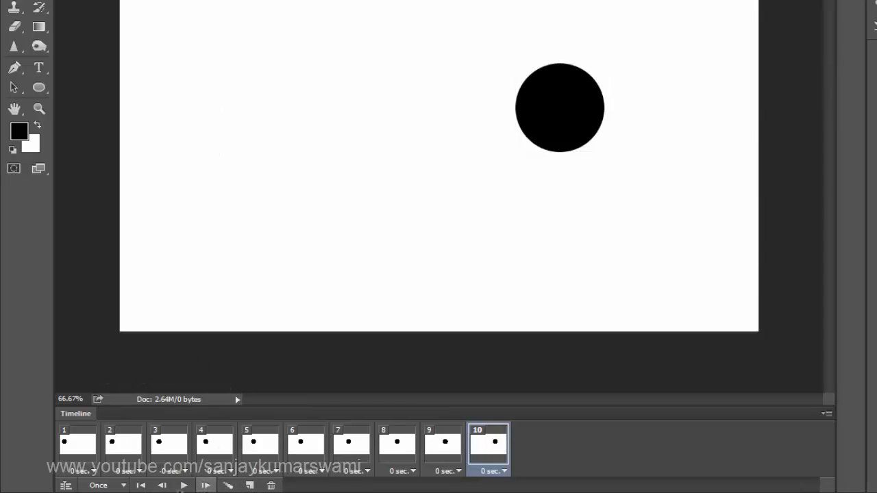
pyautogui.click(183, 485)
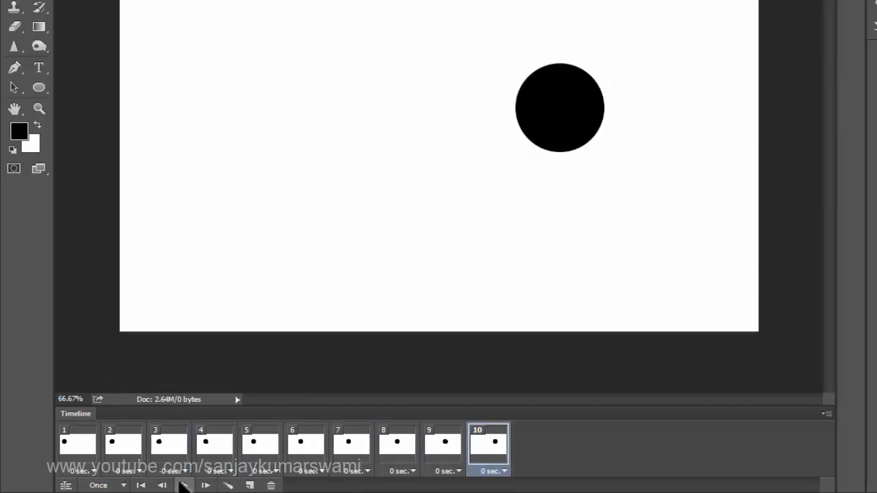
pyautogui.click(183, 485)
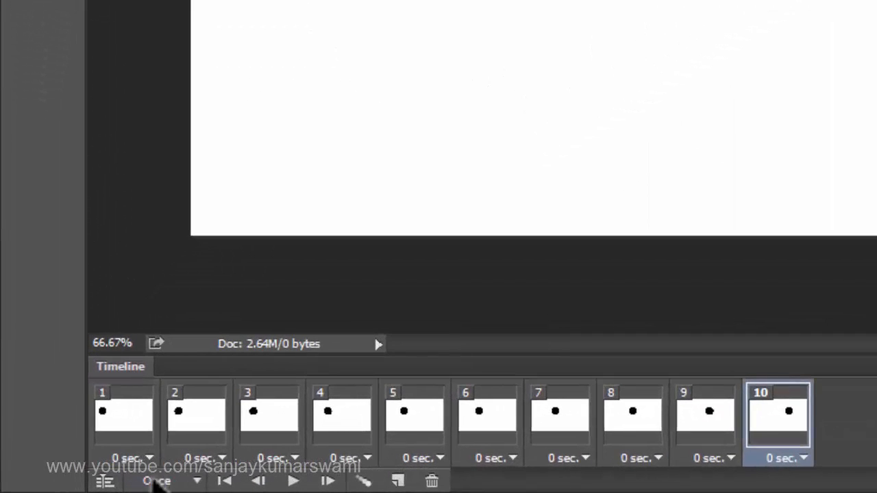
# Step: Set the animation's looping option to Forever
pyautogui.click(155, 480)
pyautogui.click(155, 481)
pyautogui.click(155, 481)
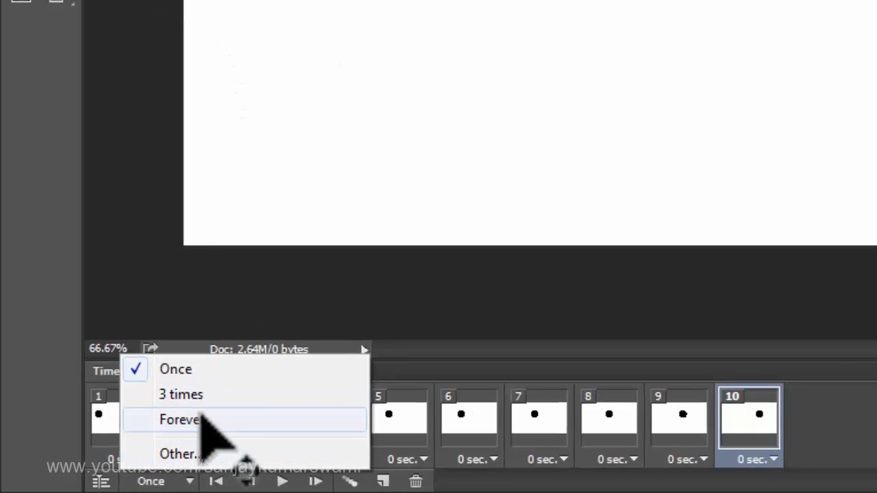
pyautogui.click(205, 416)
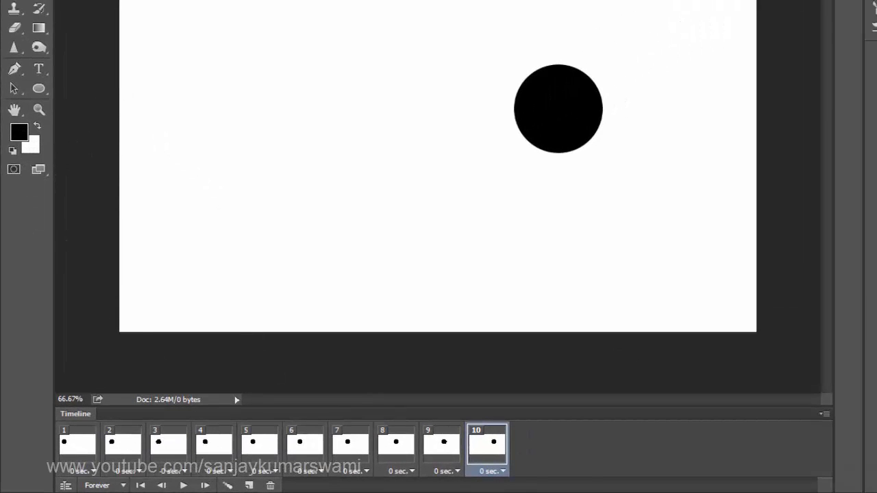
pyautogui.click(110, 485)
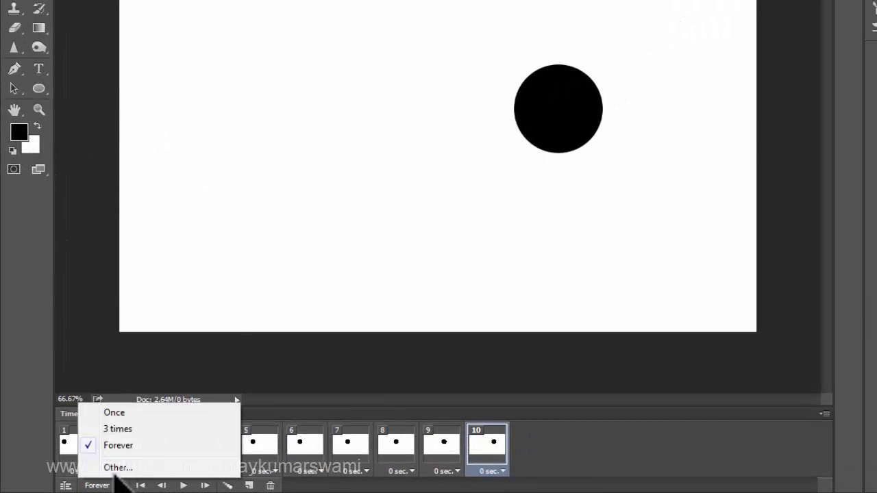
pyautogui.click(126, 467)
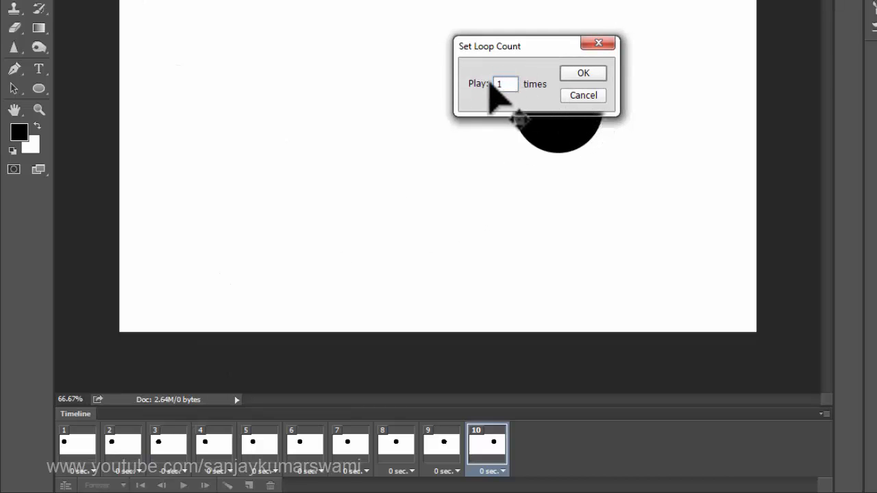
pyautogui.click(579, 96)
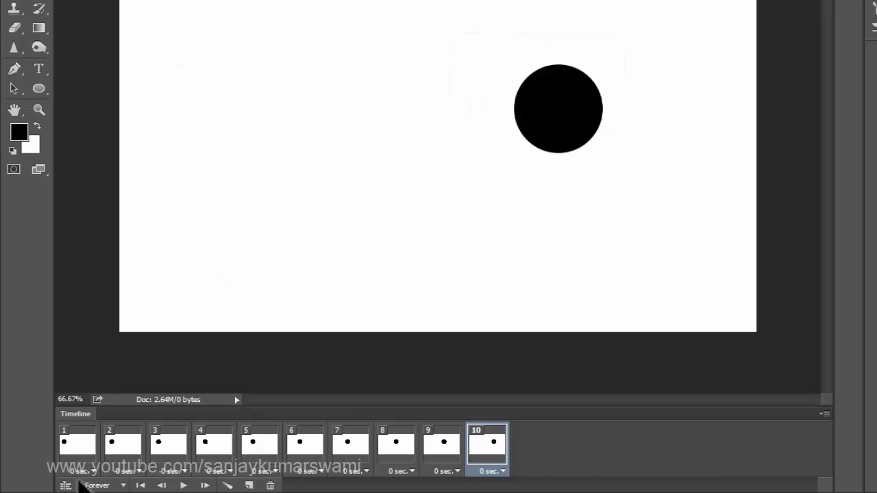
# Step: Choose Forever as the looping option and play the ten-frame animation continuously for a while before stopping it
pyautogui.click(97, 485)
pyautogui.click(124, 444)
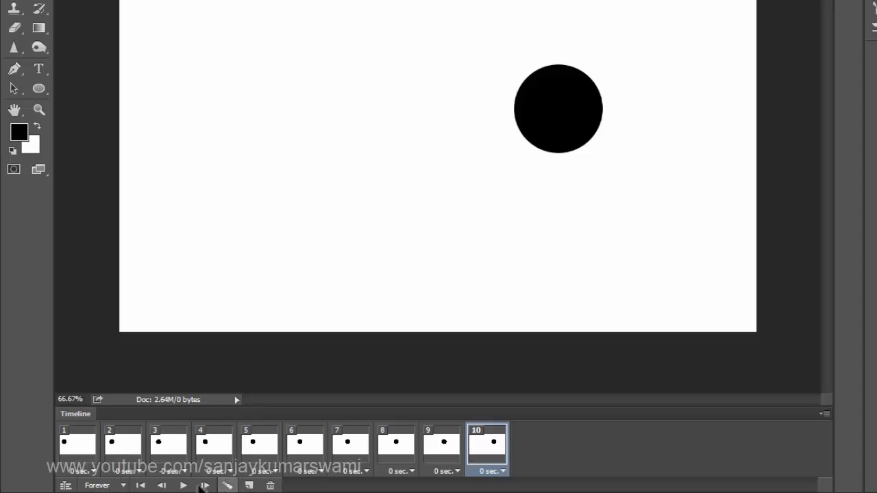
pyautogui.click(183, 485)
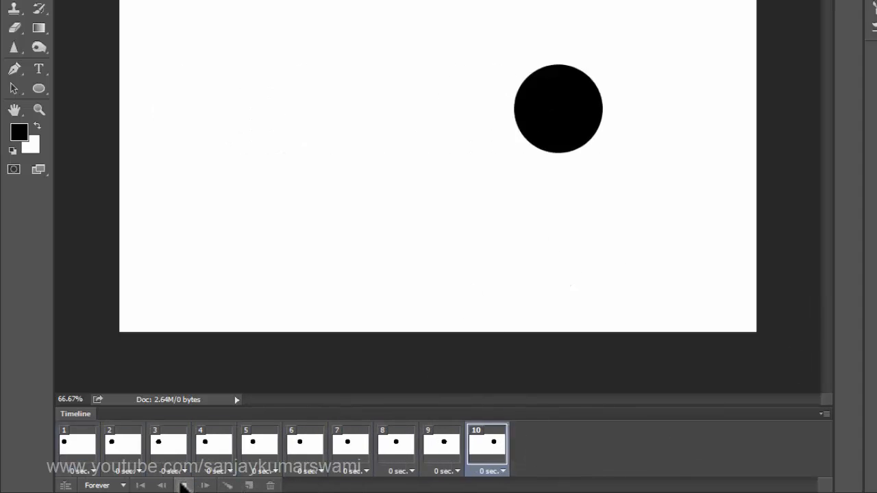
pyautogui.click(184, 485)
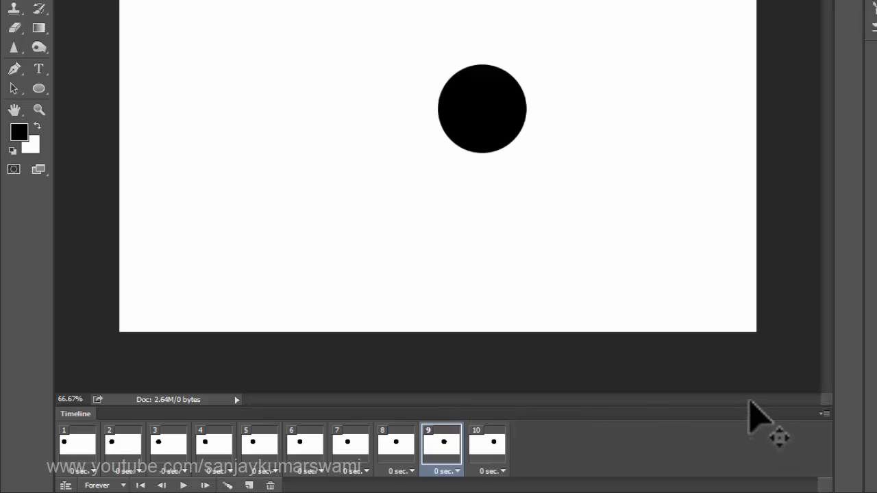
# Step: Go through frames 1, 2, 3 and 7 to compare the circle's position along its path
pyautogui.click(485, 444)
pyautogui.click(77, 444)
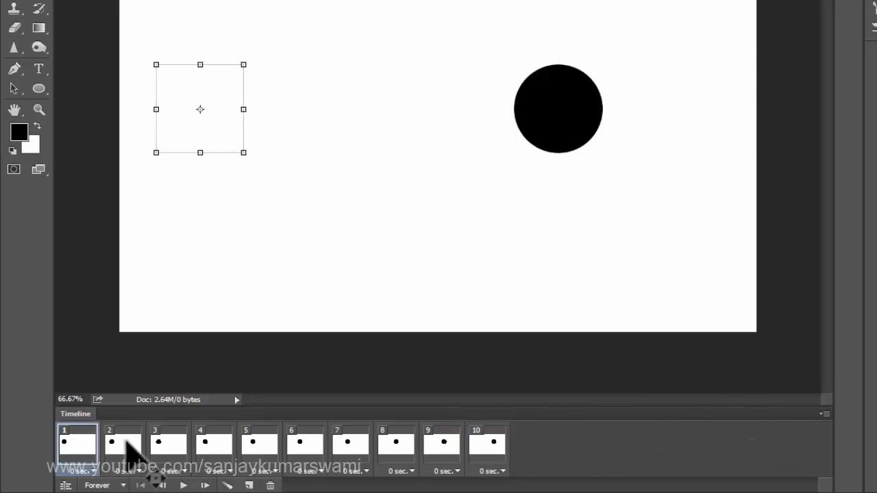
pyautogui.click(124, 445)
pyautogui.click(167, 444)
pyautogui.click(232, 449)
pyautogui.click(350, 448)
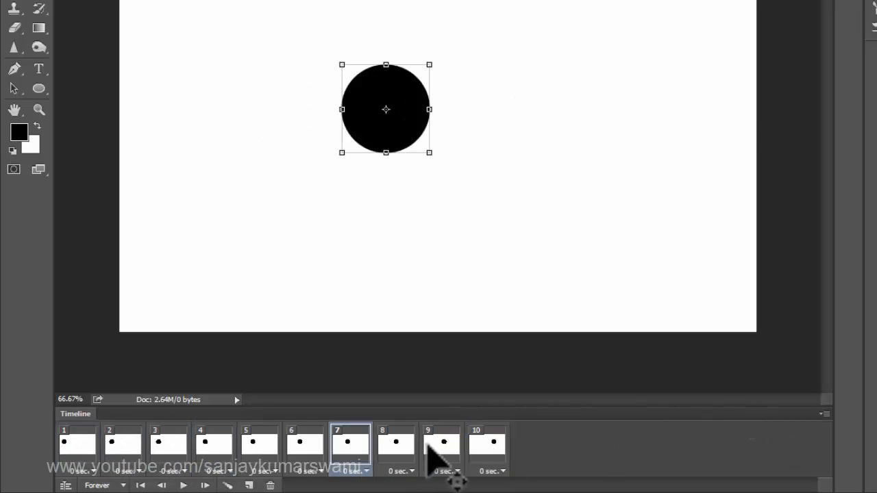
# Step: Delete frames 2 to 10 from the animation, keeping only the first frame
pyautogui.click(486, 452)
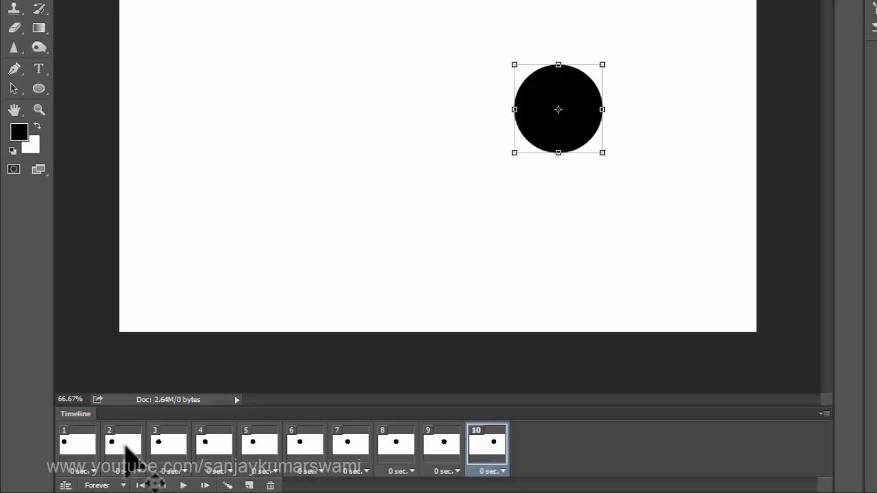
pyautogui.keyDown('shift'); pyautogui.click(127, 448); pyautogui.keyUp('shift')
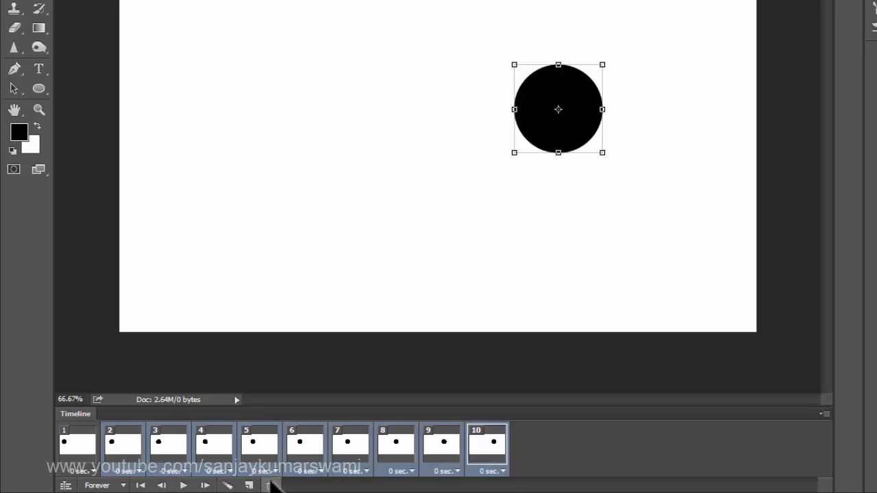
pyautogui.click(271, 485)
pyautogui.click(510, 99)
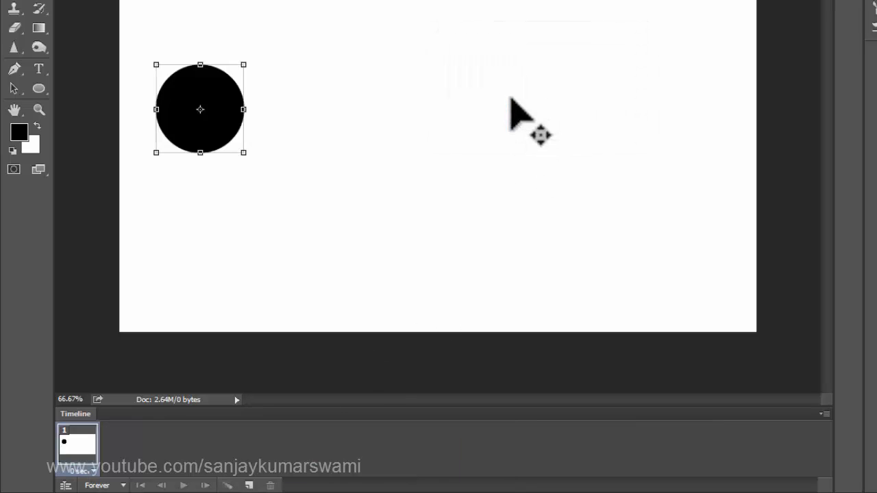
# Step: Duplicate frame 1 and move the circle in frame 2 horizontally to the far right of the canvas, comparing both frames
pyautogui.click(249, 485)
pyautogui.moveTo(92, 439); pyautogui.dragTo(138, 443)
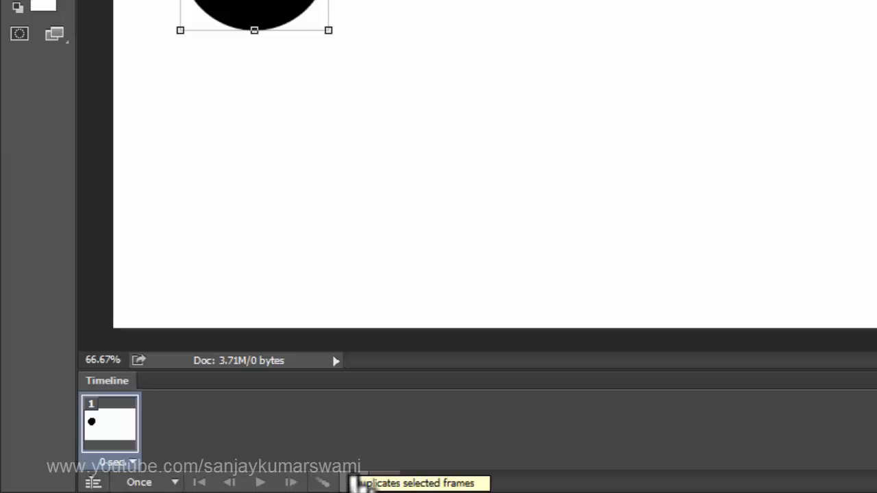
pyautogui.click(354, 483)
pyautogui.click(106, 419)
pyautogui.click(164, 418)
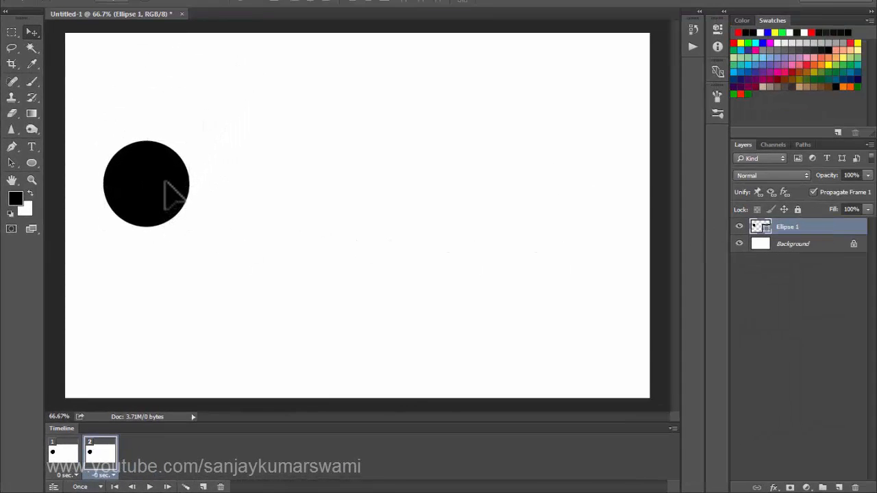
pyautogui.moveTo(168, 188); pyautogui.dragTo(584, 192)
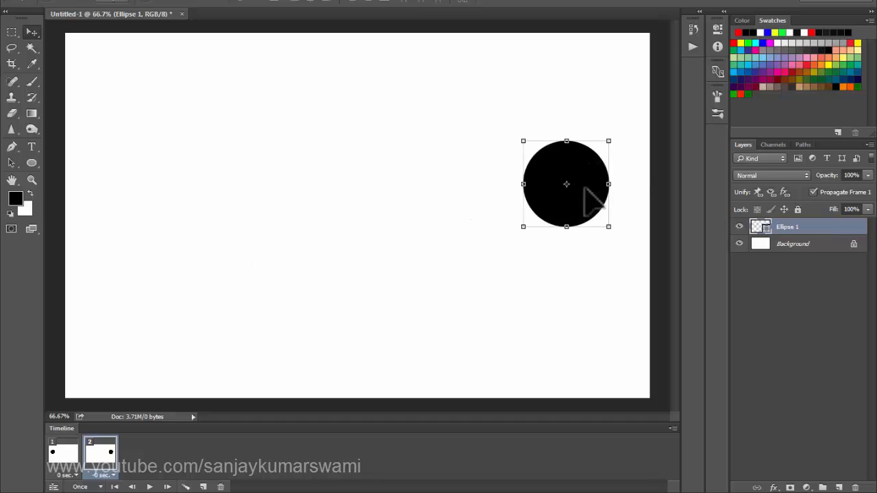
pyautogui.click(69, 452)
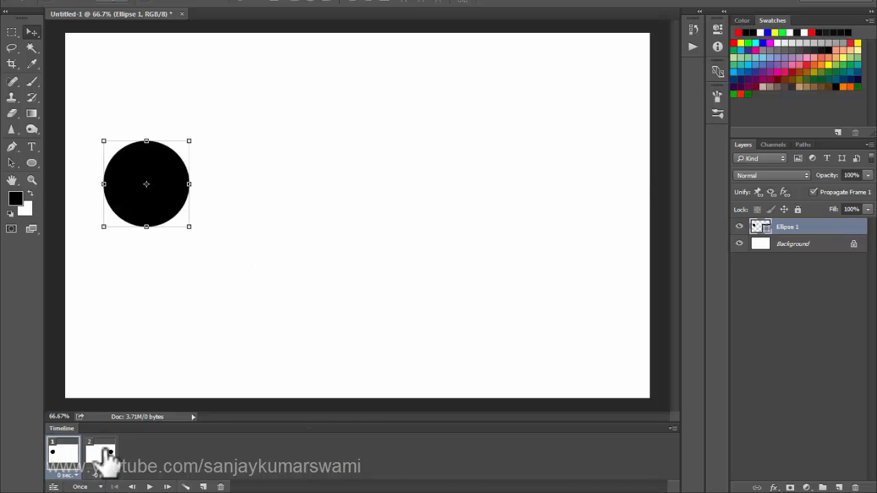
pyautogui.click(108, 452)
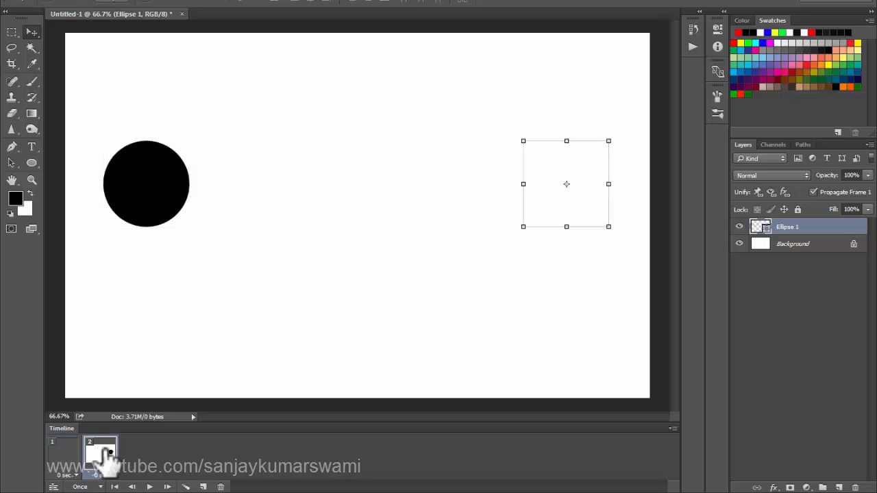
pyautogui.click(60, 456)
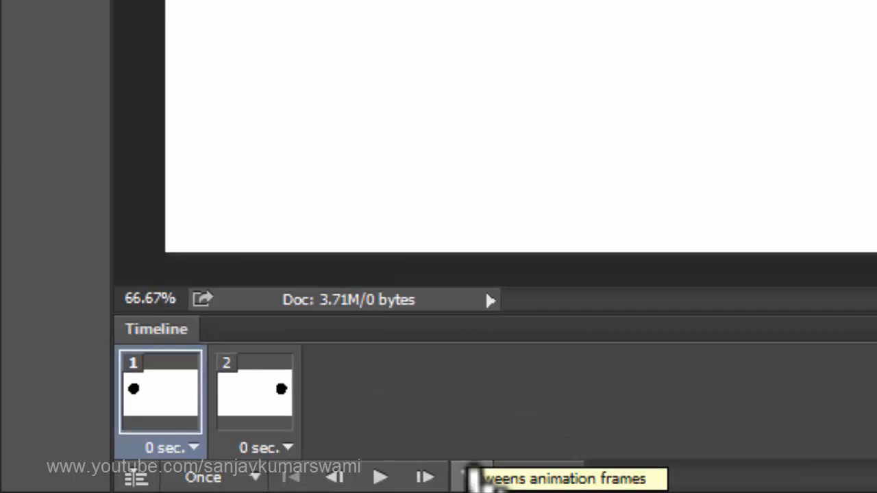
pyautogui.click(471, 476)
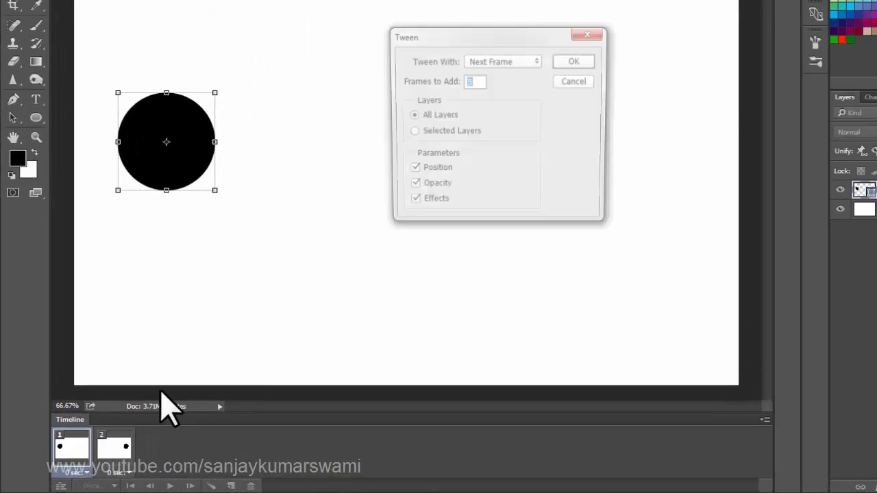
pyautogui.moveTo(466, 41); pyautogui.dragTo(428, 145)
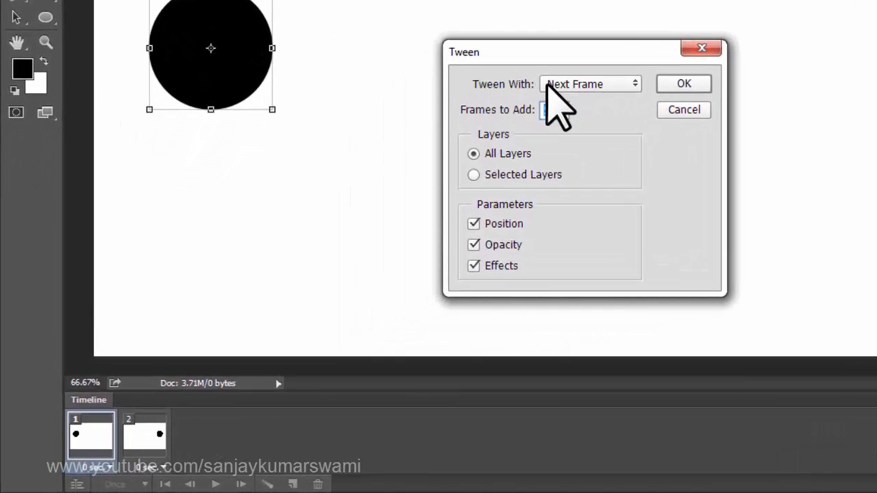
pyautogui.click(562, 85)
pyautogui.click(568, 100)
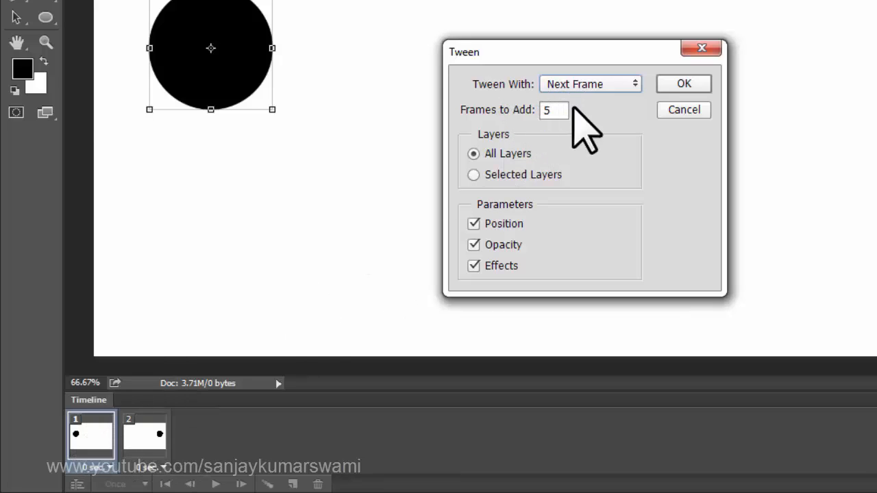
pyautogui.doubleClick(552, 111)
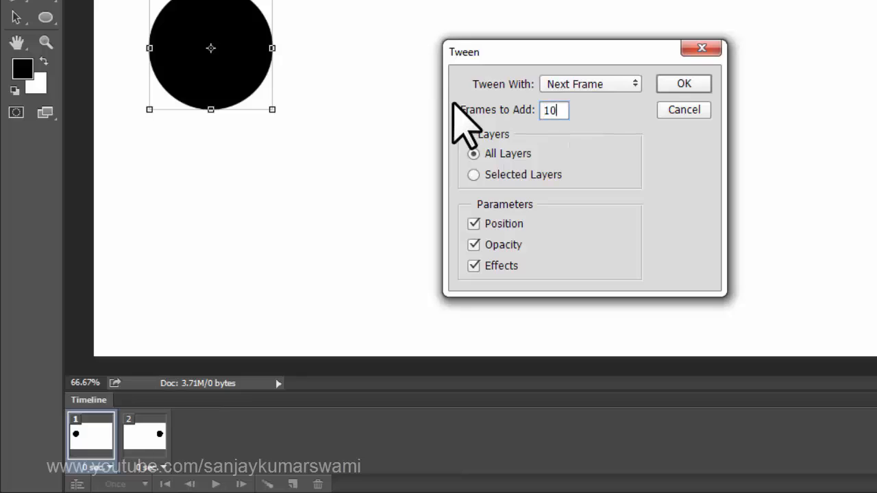
pyautogui.click(597, 83)
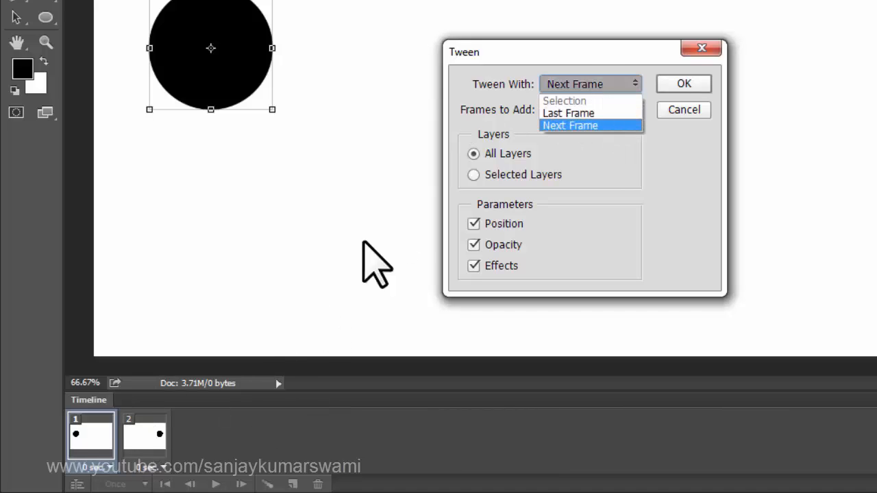
pyautogui.click(571, 48)
pyautogui.click(581, 82)
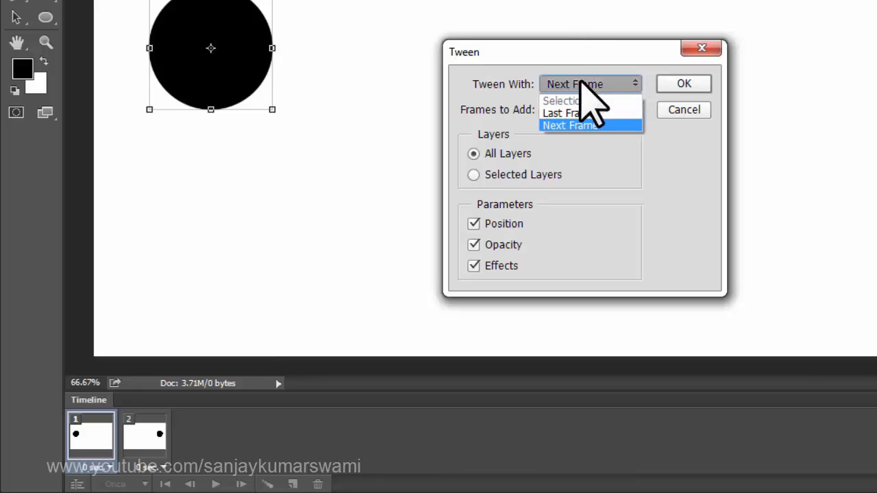
pyautogui.click(687, 115)
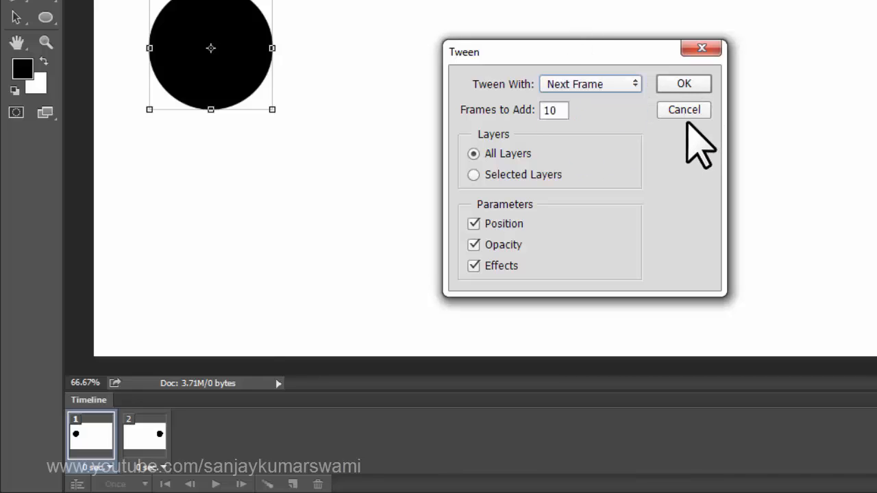
pyautogui.click(685, 113)
# Step: Tween the selection of frames 1 and 2 with 10 added frames, using all layers and only the Position parameter
pyautogui.keyDown('shift'); pyautogui.click(145, 432); pyautogui.keyUp('shift')
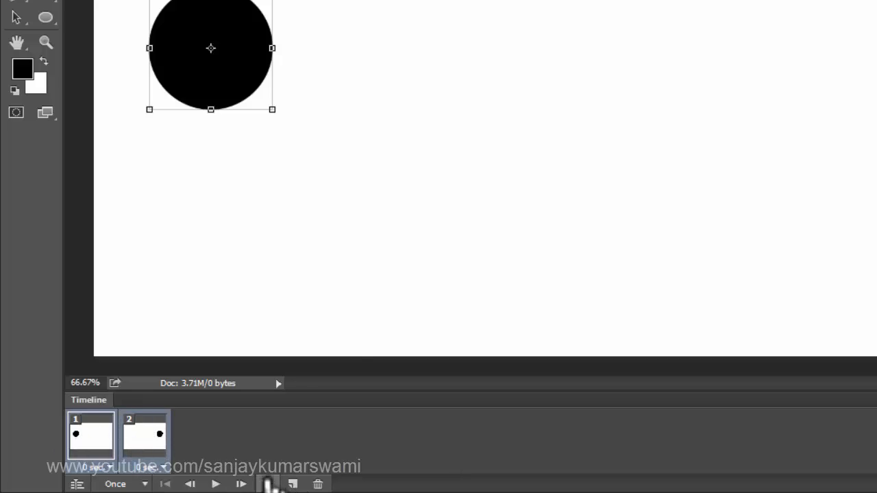
pyautogui.click(267, 484)
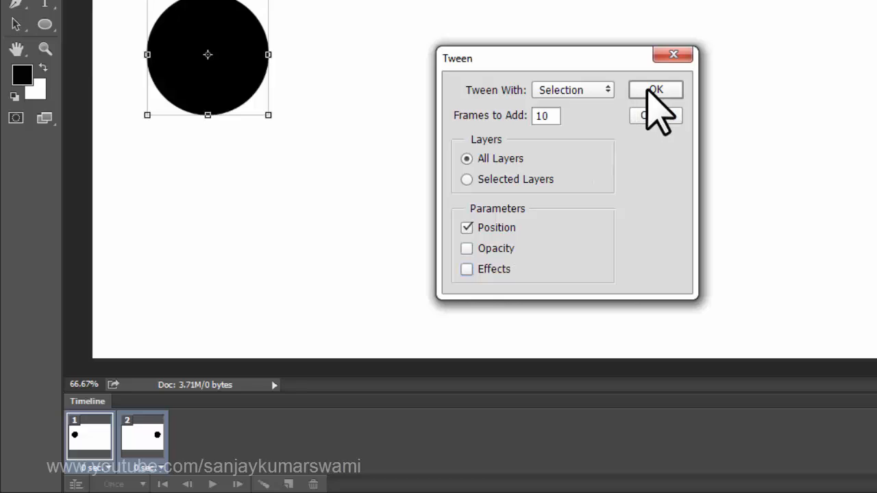
pyautogui.click(651, 92)
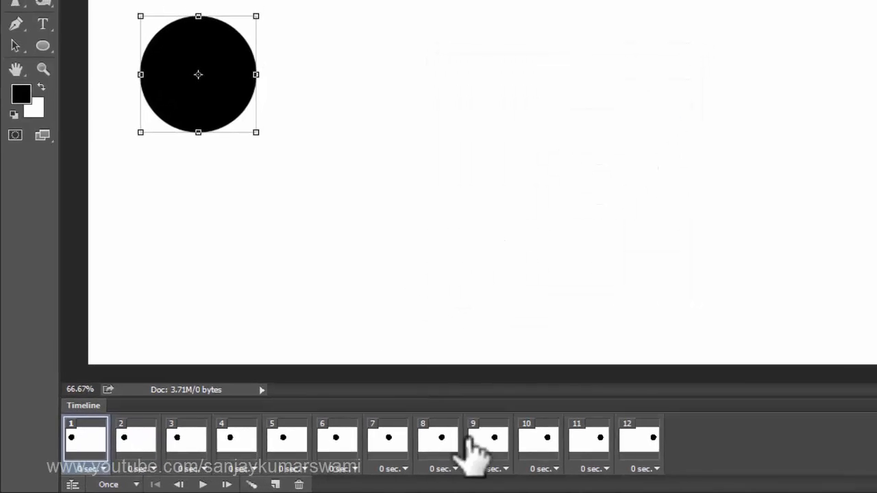
# Step: Check the circle's position in frames 2 to 4 and play the tweened animation once
pyautogui.click(133, 439)
pyautogui.click(183, 438)
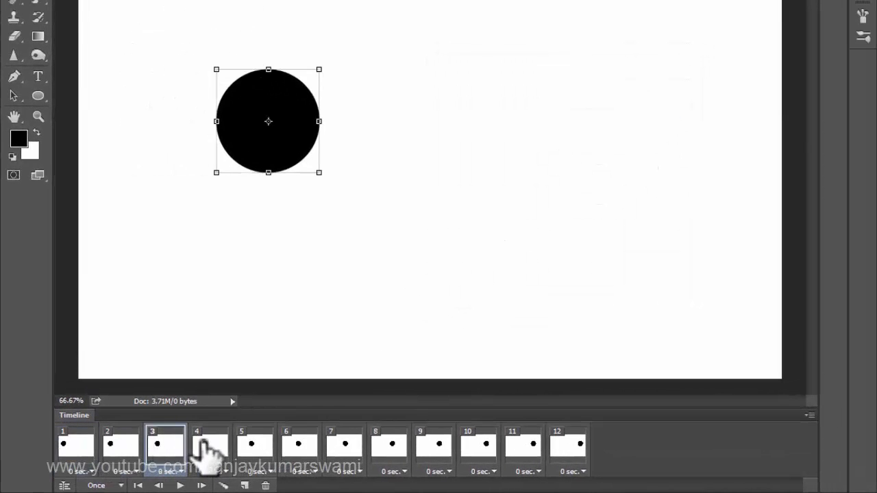
pyautogui.click(206, 445)
pyautogui.press('u')
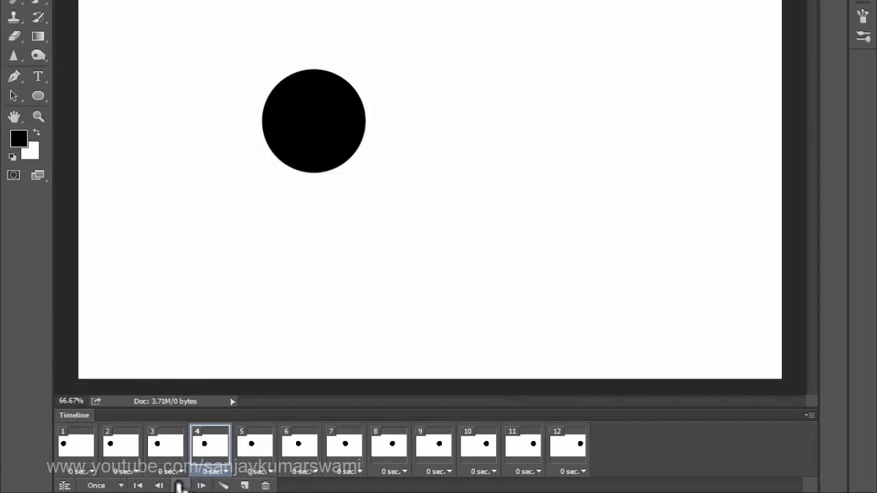
pyautogui.click(180, 485)
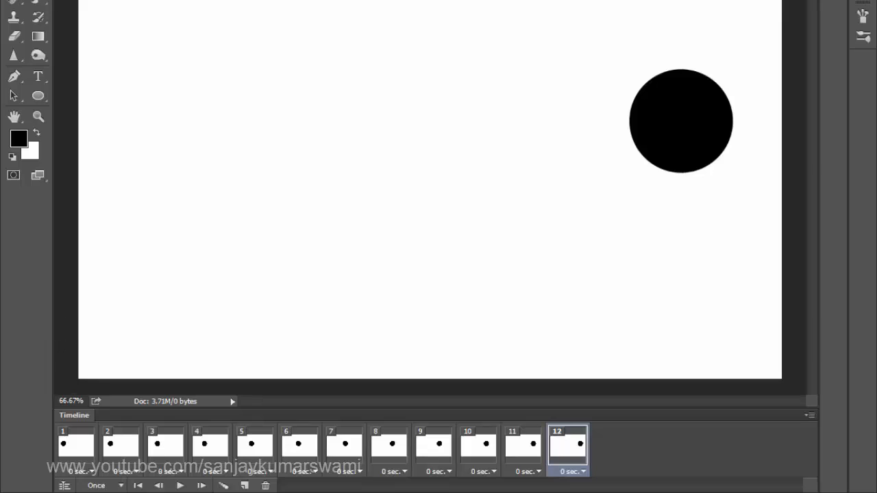
# Step: Set the tweened animation's looping option to Forever and preview it in continuous playback before stopping it
pyautogui.click(98, 486)
pyautogui.click(117, 448)
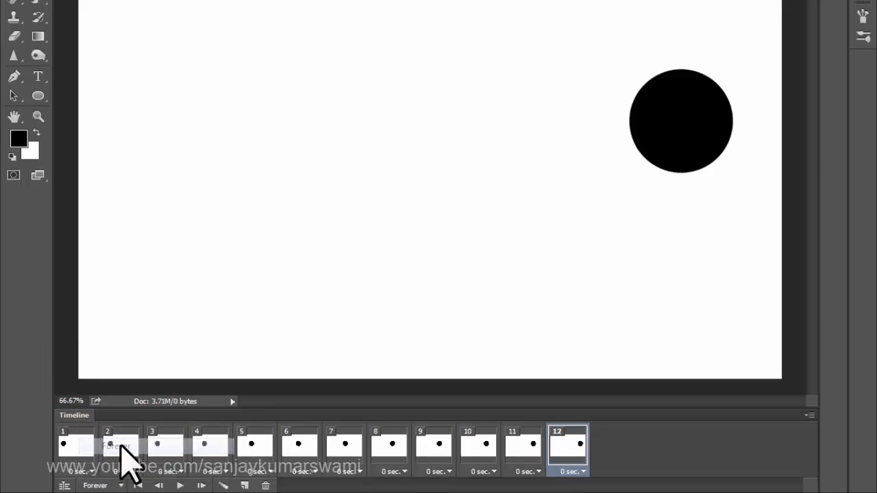
pyautogui.click(179, 485)
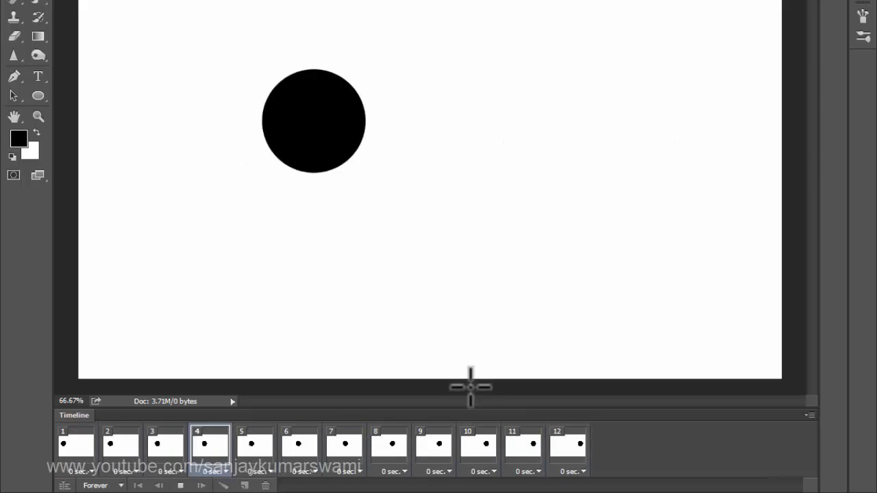
pyautogui.click(181, 485)
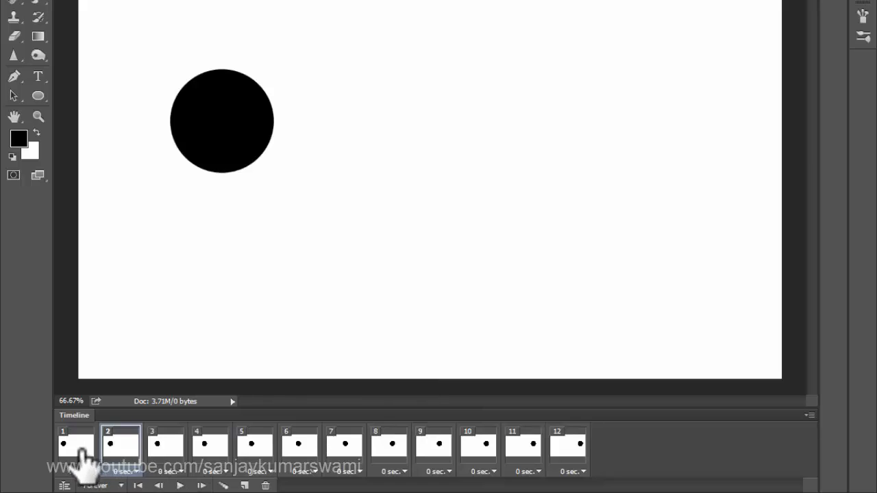
# Step: Set frame 1's delay to No delay and look at the custom frame delay setting without changing it
pyautogui.click(80, 452)
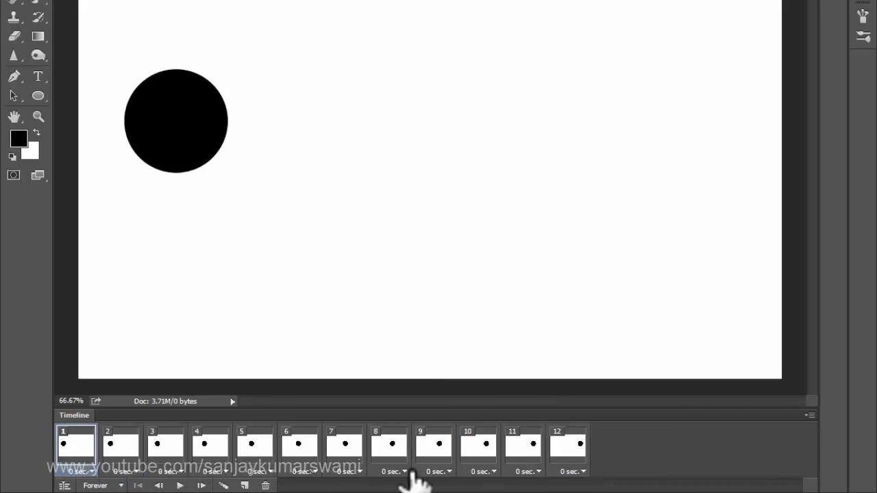
pyautogui.click(79, 472)
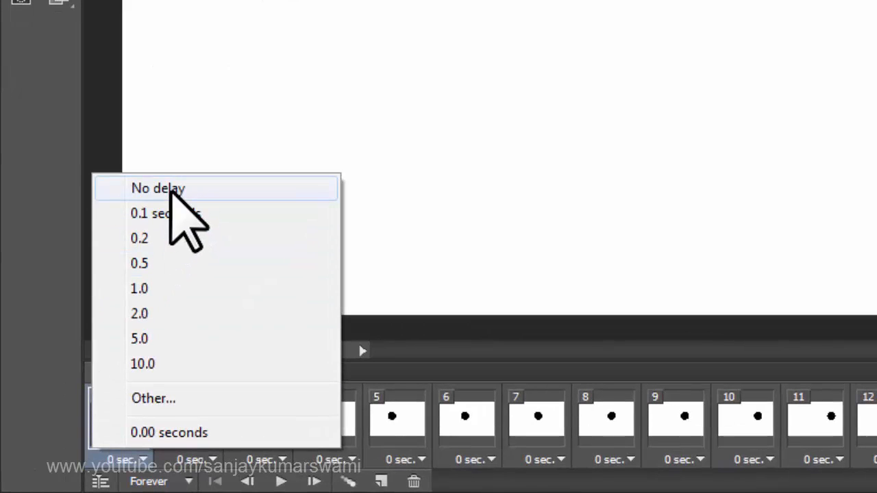
pyautogui.click(172, 183)
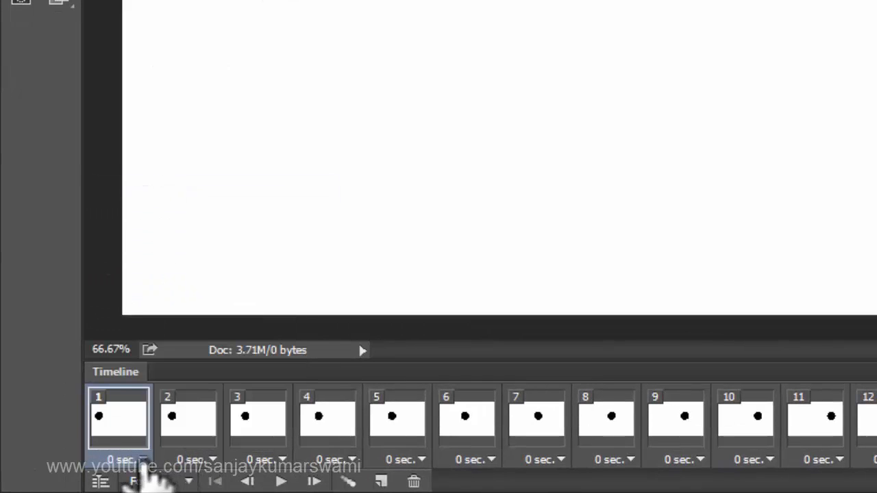
pyautogui.click(130, 461)
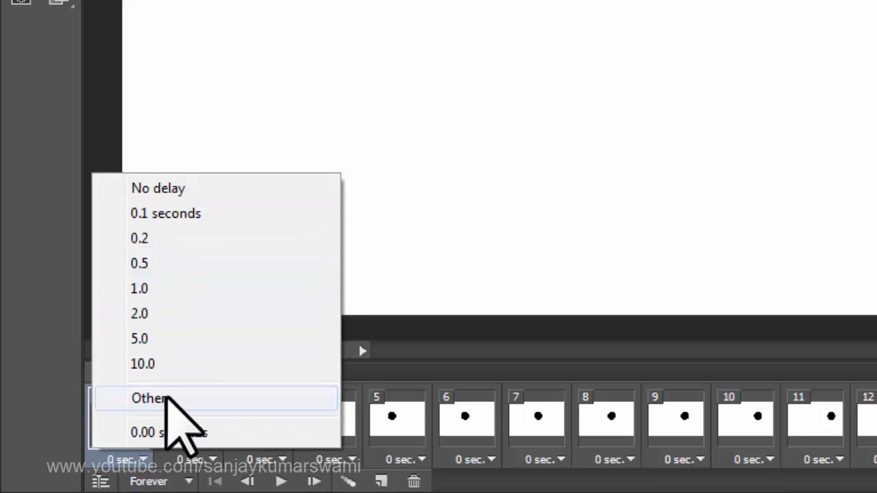
pyautogui.click(164, 398)
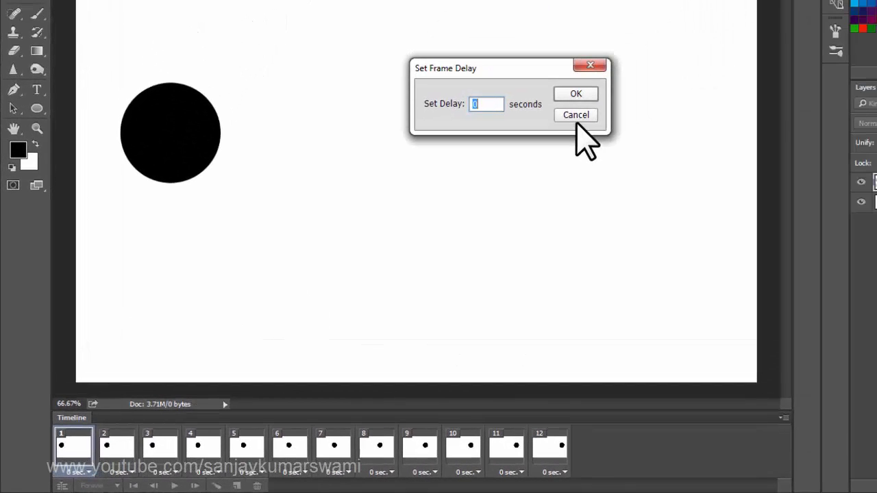
pyautogui.click(728, 17)
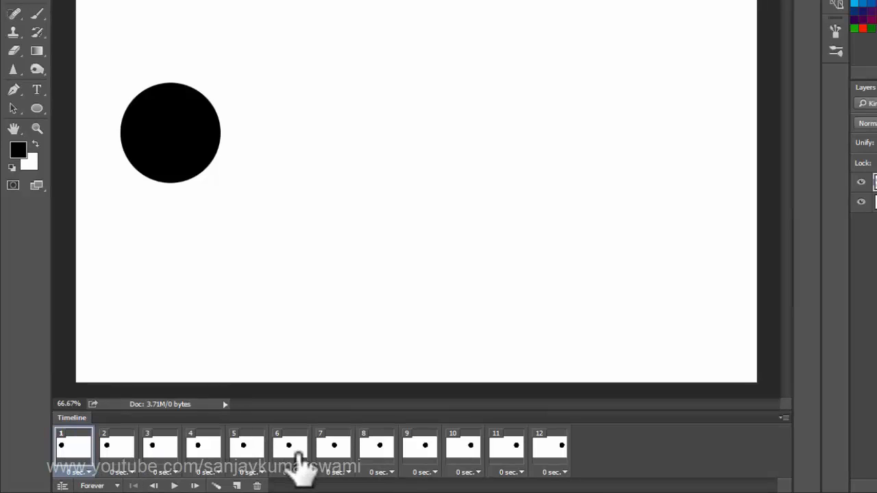
# Step: Set frame 7's delay to 1.0 second and preview the animation before stopping it
pyautogui.click(337, 472)
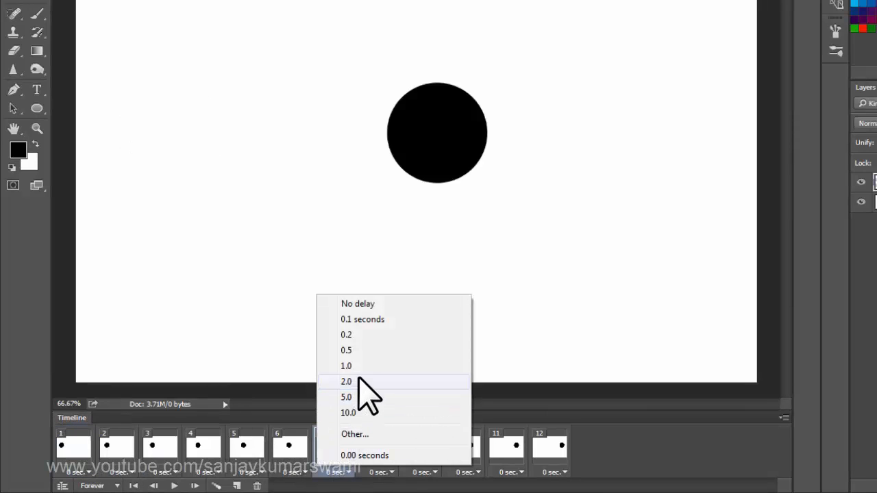
pyautogui.click(352, 365)
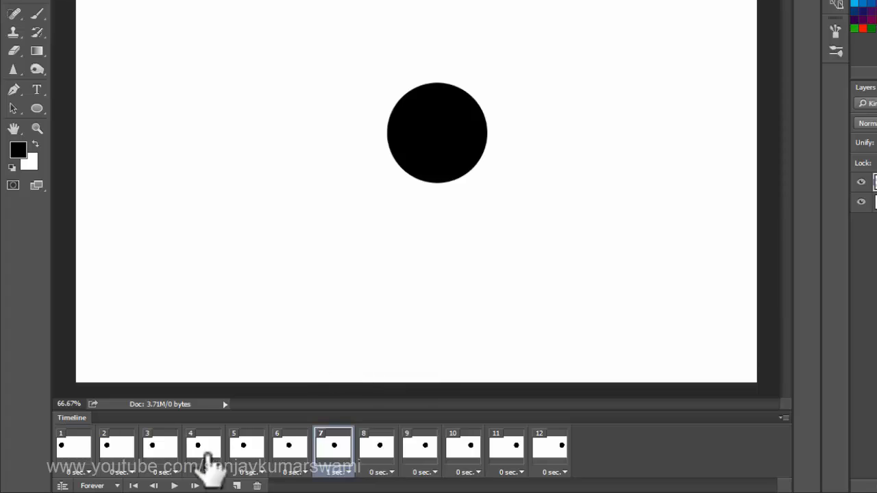
pyautogui.click(176, 485)
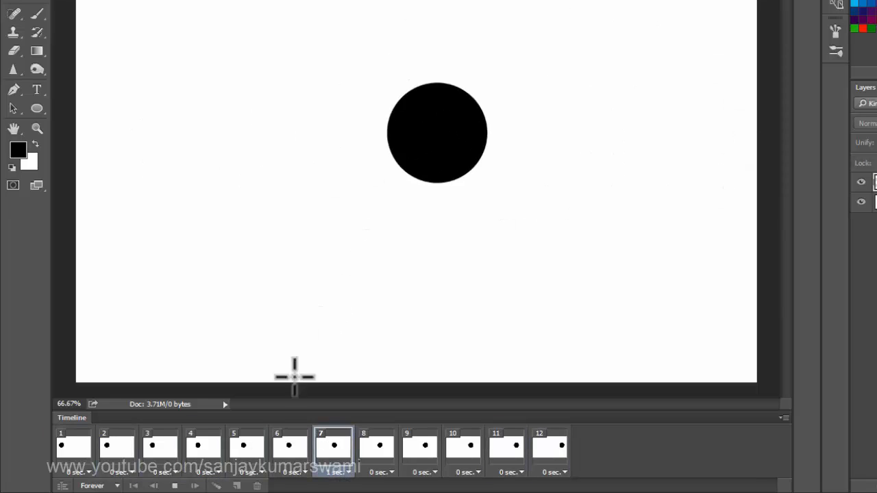
pyautogui.click(174, 485)
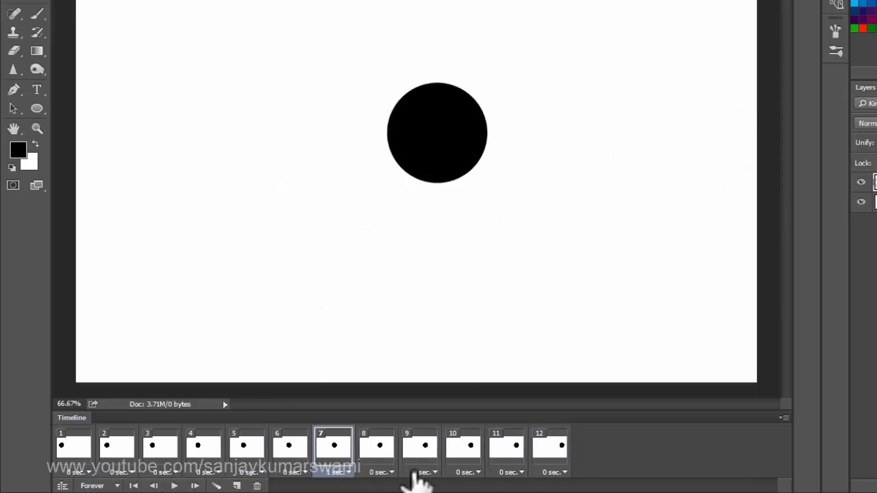
# Step: Look at frame 7's custom delay setting, reset its delay to No delay, and preview the animation before stopping it
pyautogui.click(335, 472)
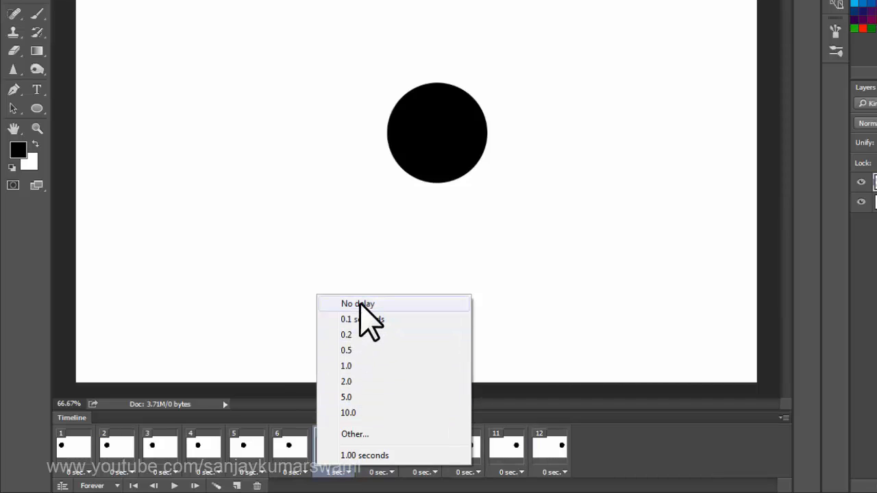
pyautogui.click(360, 434)
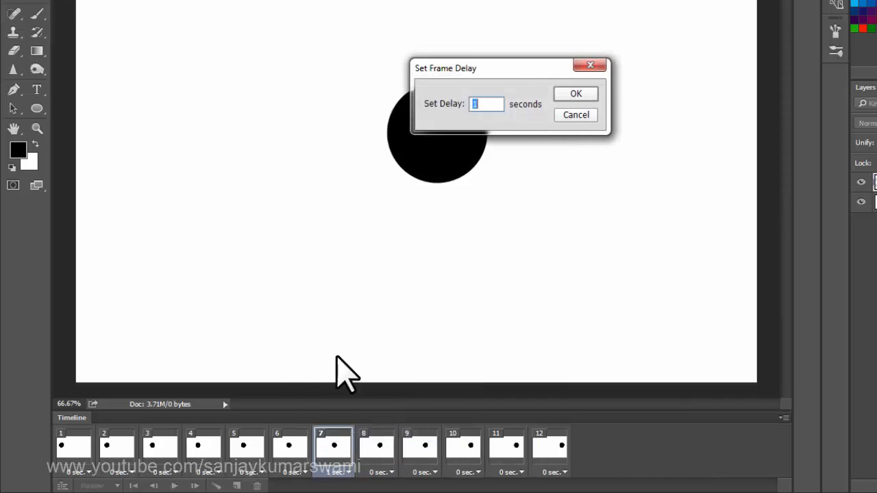
pyautogui.click(575, 116)
pyautogui.click(337, 473)
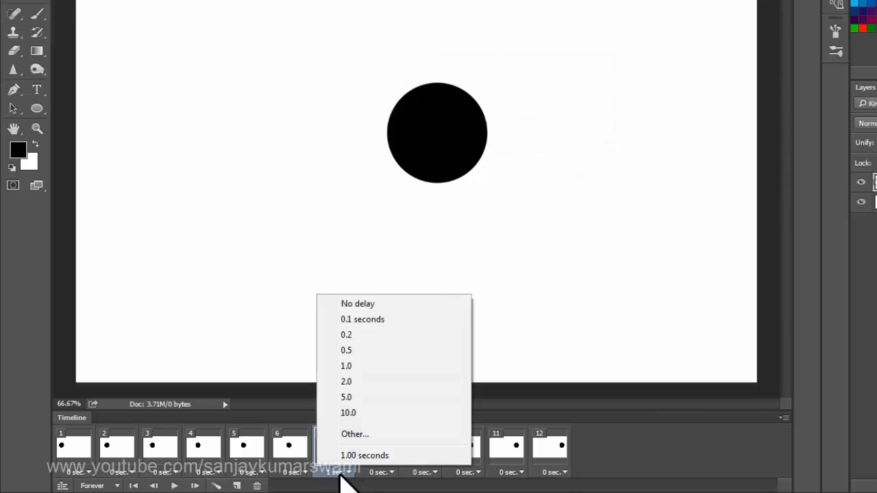
pyautogui.click(354, 304)
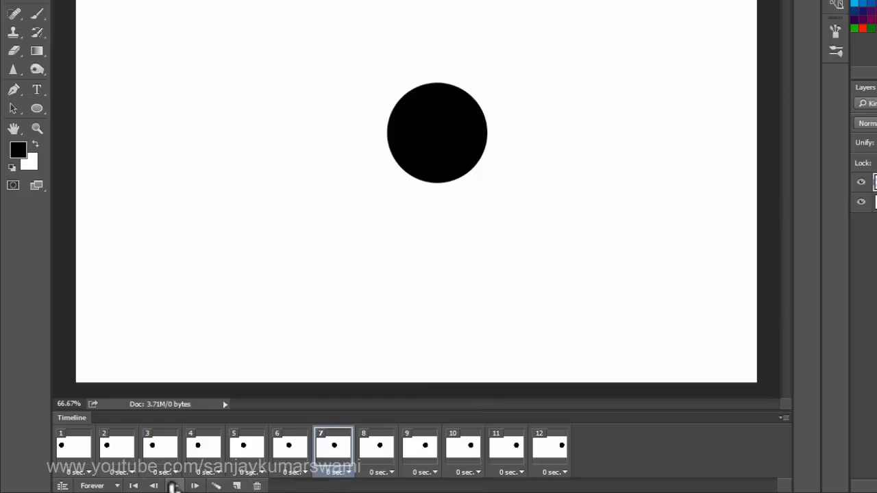
pyautogui.click(174, 485)
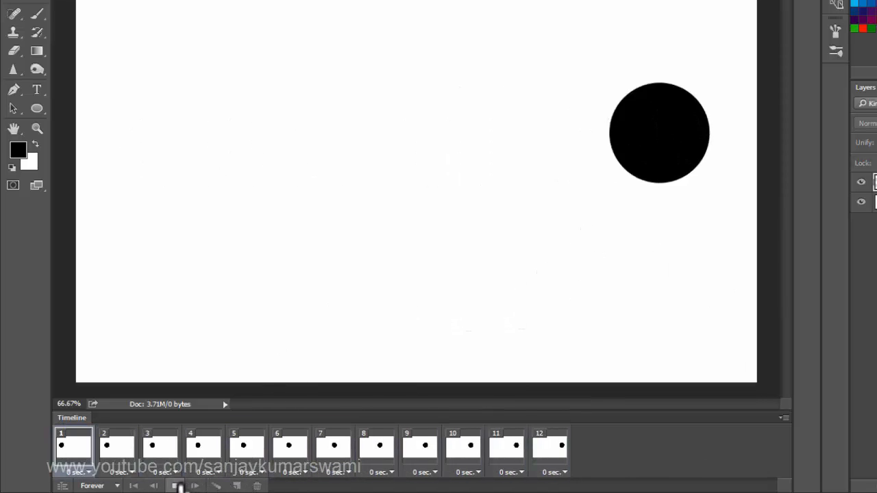
pyautogui.click(176, 485)
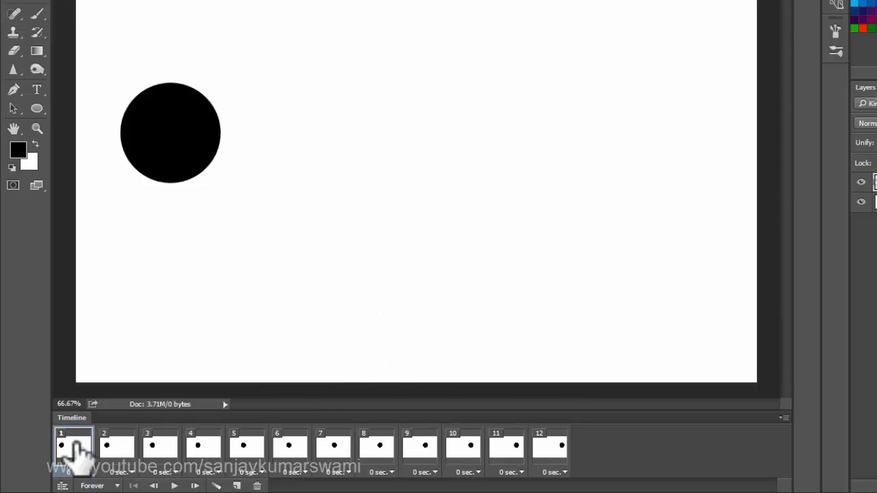
# Step: Delete the in-between frames 2 to 11, keeping only the first and last frames
pyautogui.click(171, 445)
pyautogui.click(118, 446)
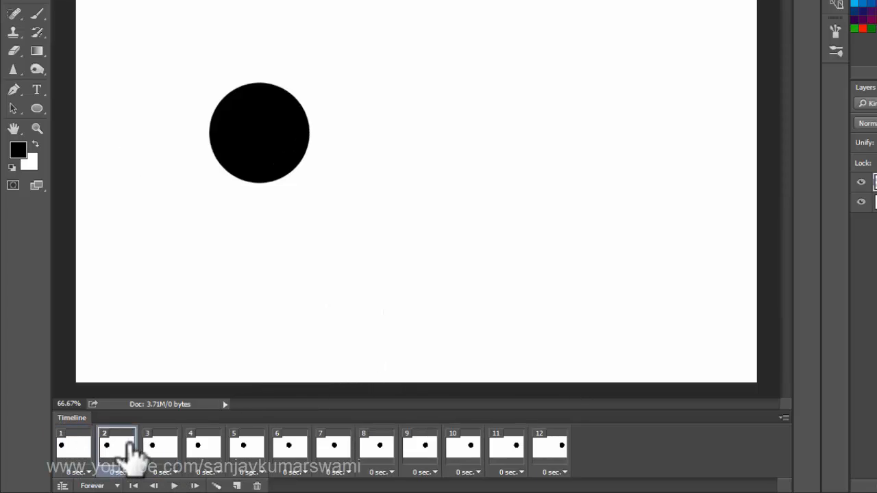
pyautogui.keyDown('shift'); pyautogui.click(508, 453); pyautogui.keyUp('shift')
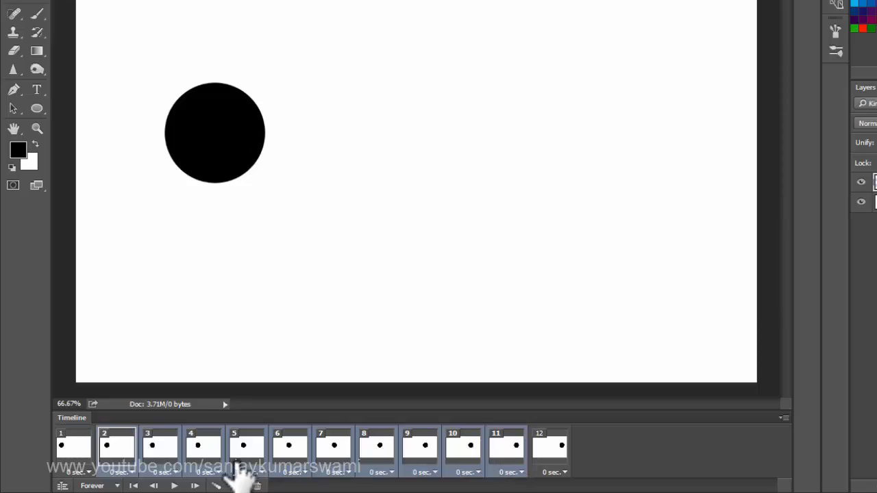
pyautogui.click(257, 485)
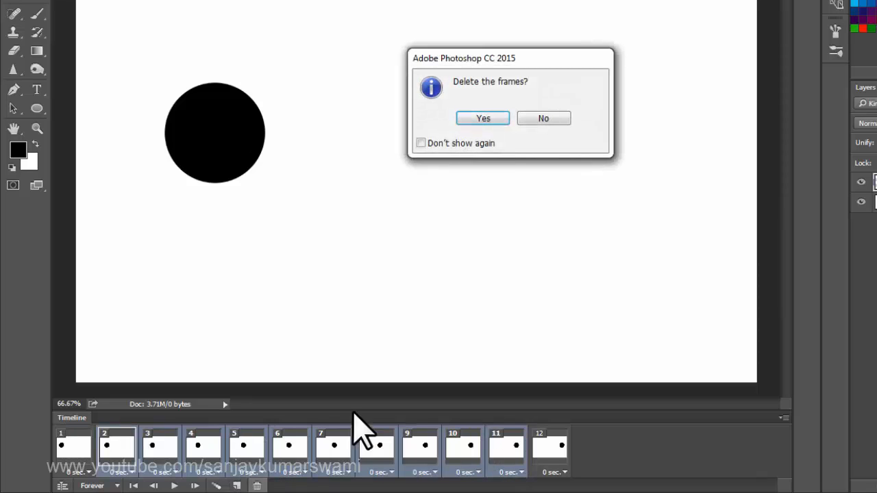
pyautogui.click(483, 118)
# Step: Reduce the Ellipse 1 layer's opacity to 10% in frame 2 and compare the circle in both frames
pyautogui.click(73, 445)
pyautogui.click(118, 452)
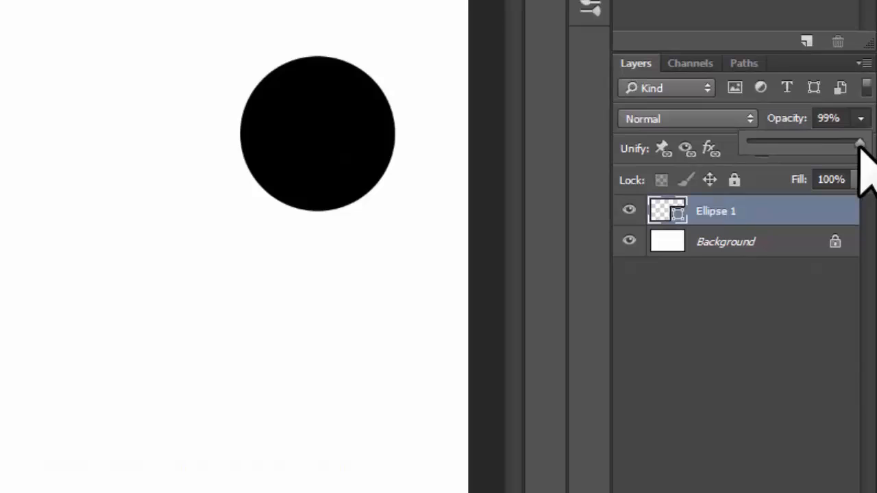
pyautogui.moveTo(859, 145); pyautogui.dragTo(759, 141)
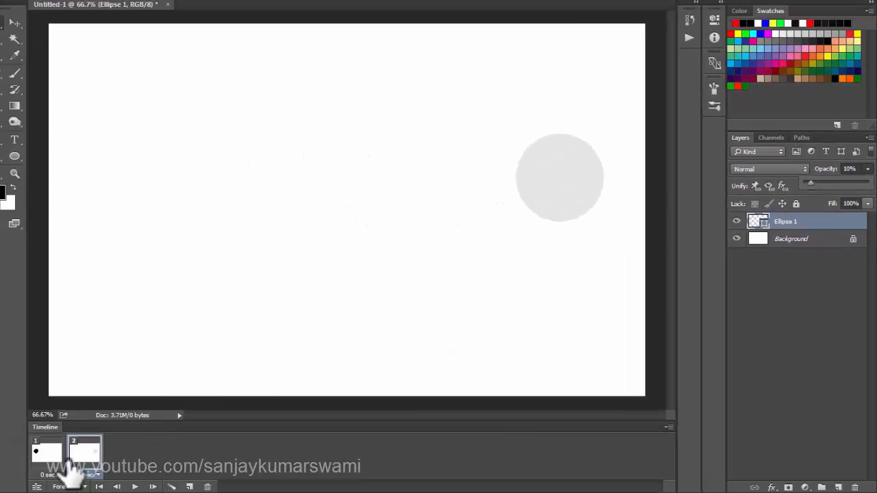
pyautogui.click(48, 454)
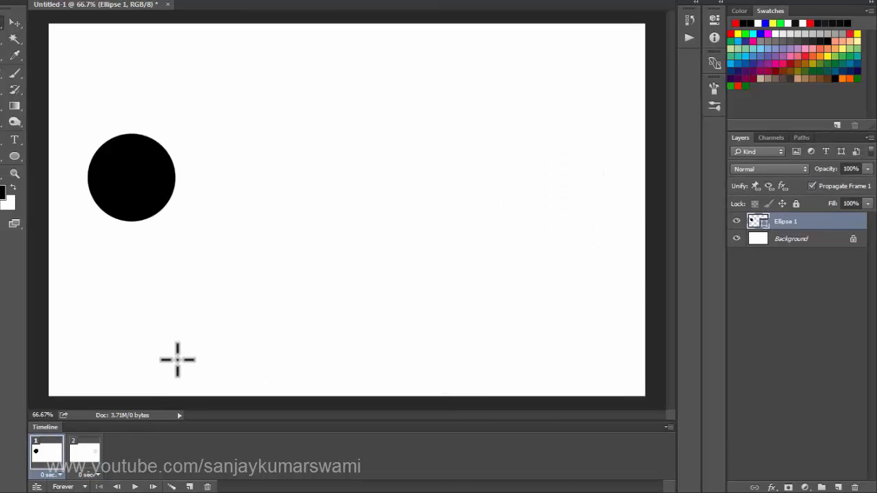
pyautogui.click(87, 454)
pyautogui.click(50, 455)
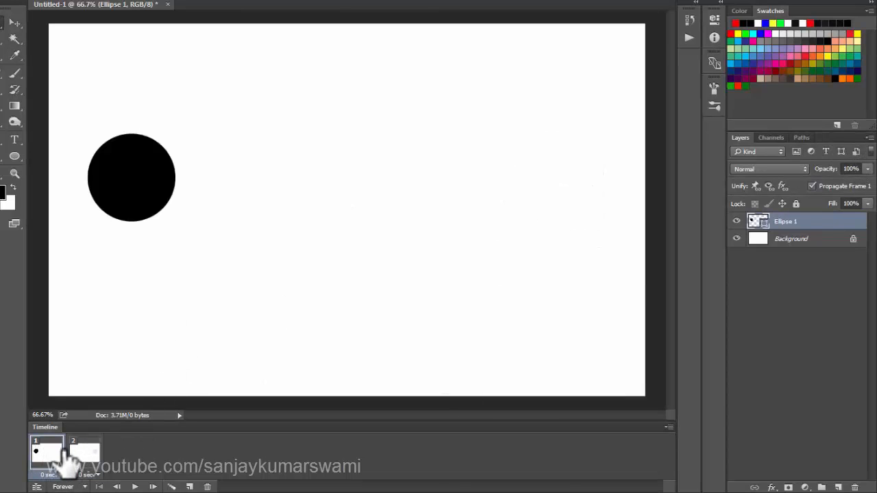
pyautogui.click(86, 453)
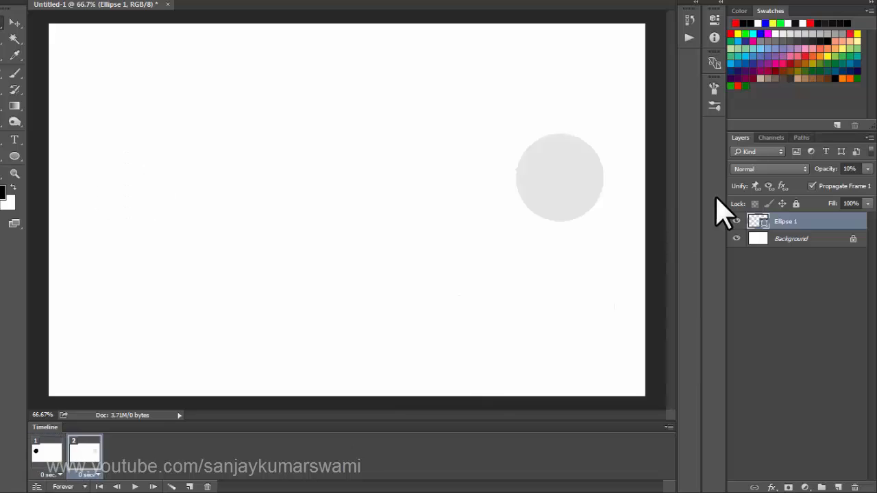
pyautogui.click(48, 452)
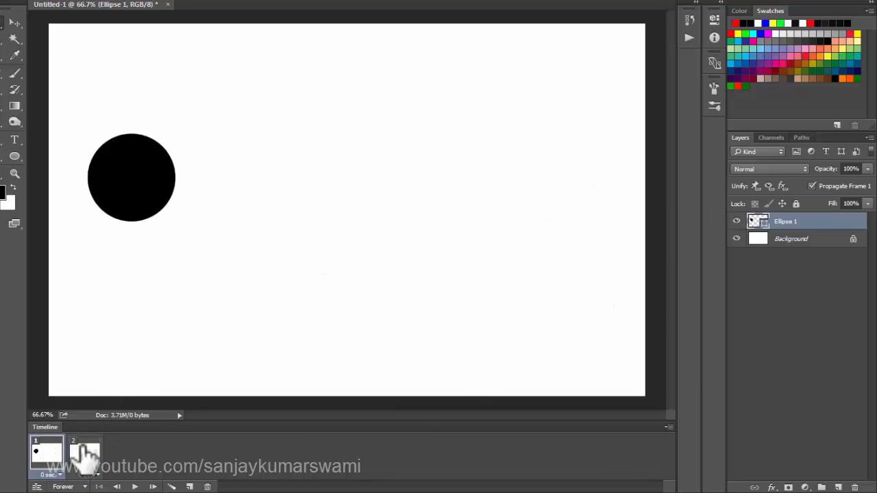
# Step: Tween frames 1 and 2 with 10 added frames on all layers using Position and Opacity, and preview the fading motion
pyautogui.click(172, 486)
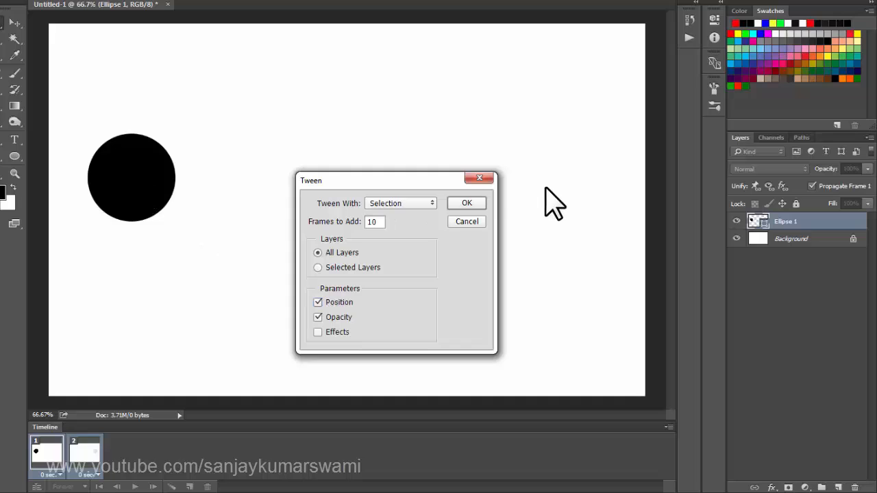
pyautogui.click(463, 203)
pyautogui.click(136, 486)
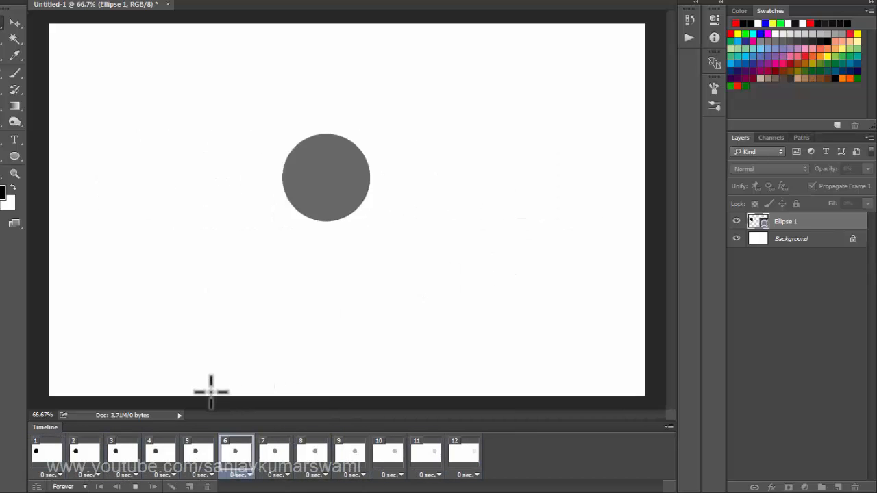
pyautogui.click(136, 486)
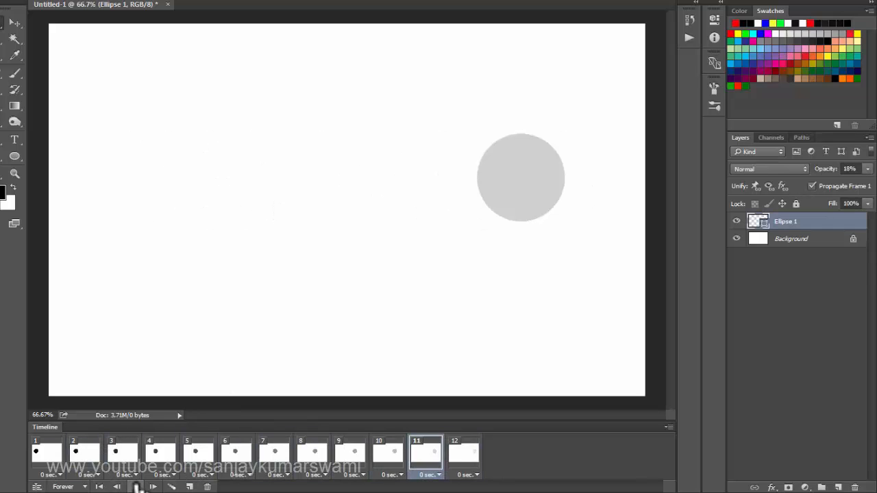
# Step: Delete frames 2 to 12, leaving only frame 1 in the animation
pyautogui.keyDown('shift'); pyautogui.click(464, 458); pyautogui.keyUp('shift')
pyautogui.click(209, 486)
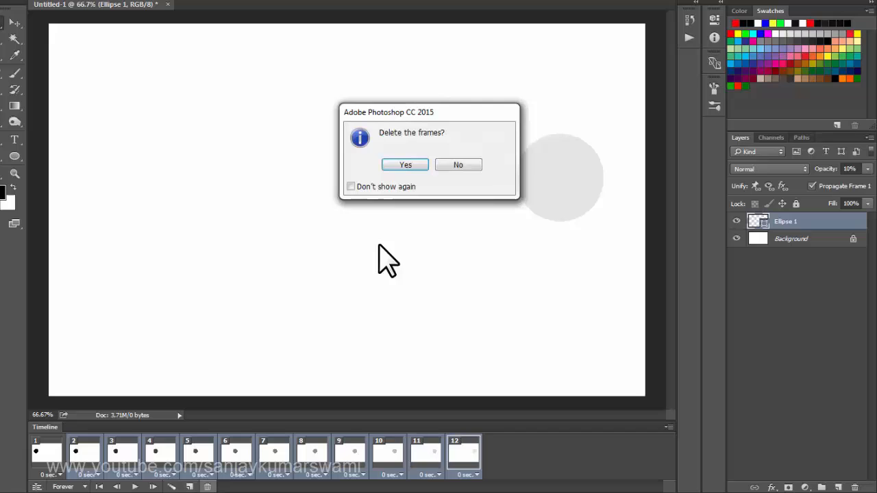
pyautogui.click(401, 166)
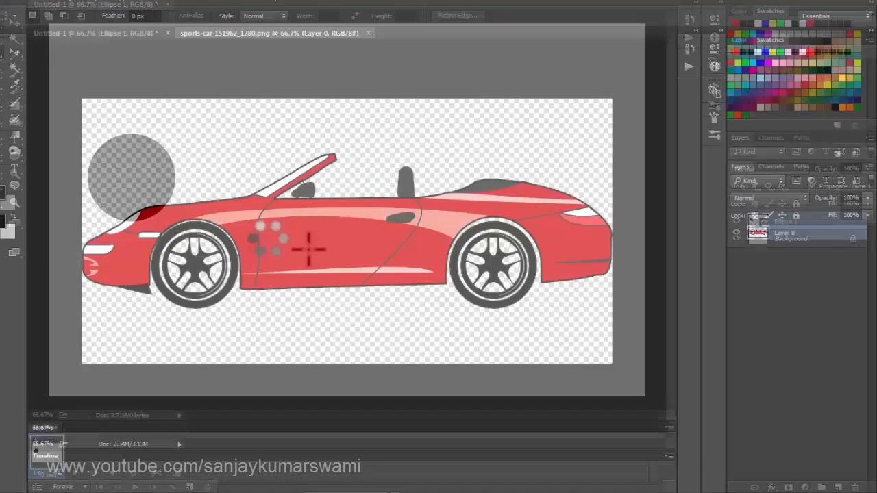
# Step: Copy the whole car from sports-car-151962_1280.png into Untitled-1 and scale it to about a quarter size in the canvas's lower-right corner
pyautogui.press('v')
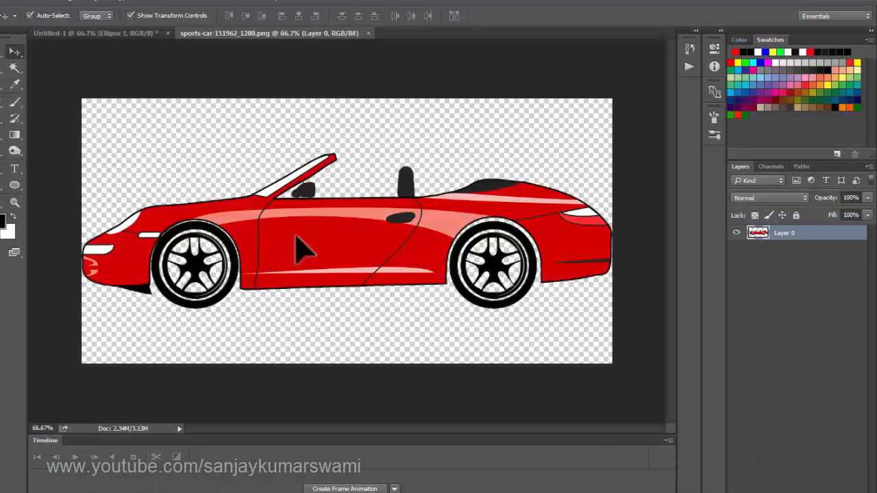
pyautogui.moveTo(299, 243); pyautogui.dragTo(295, 241)
pyautogui.hotkey('ctrl', 'z')
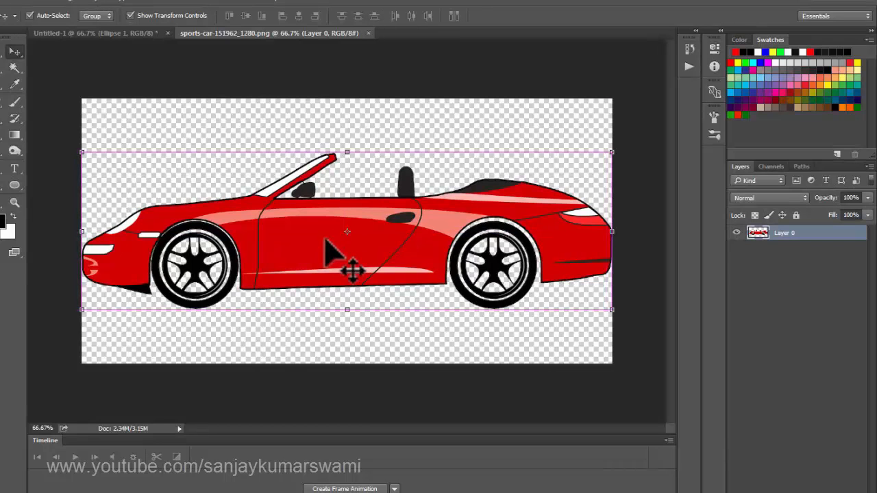
pyautogui.click(297, 231)
pyautogui.hotkey('ctrl', 'a')
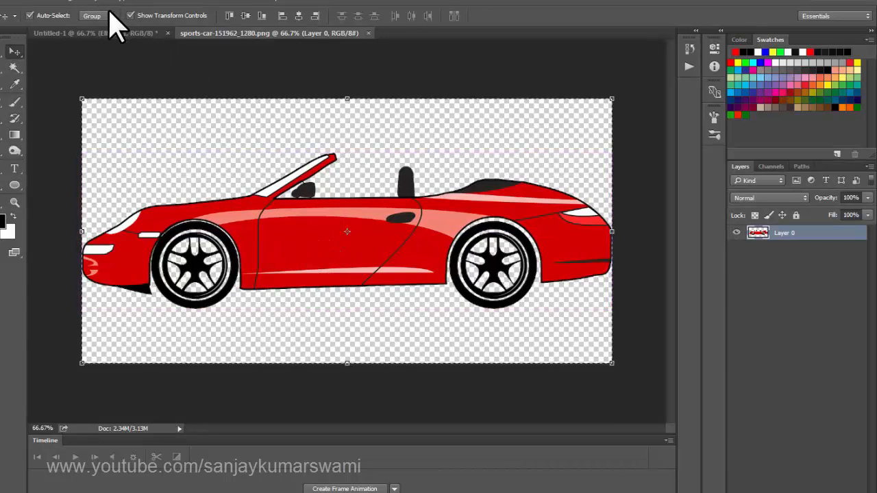
pyautogui.moveTo(92, 50); pyautogui.dragTo(268, 310)
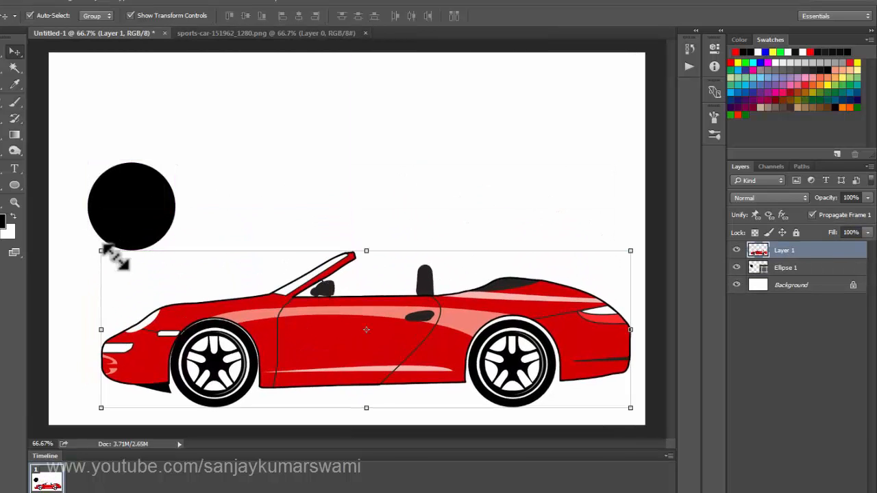
pyautogui.moveTo(116, 259); pyautogui.dragTo(494, 352)
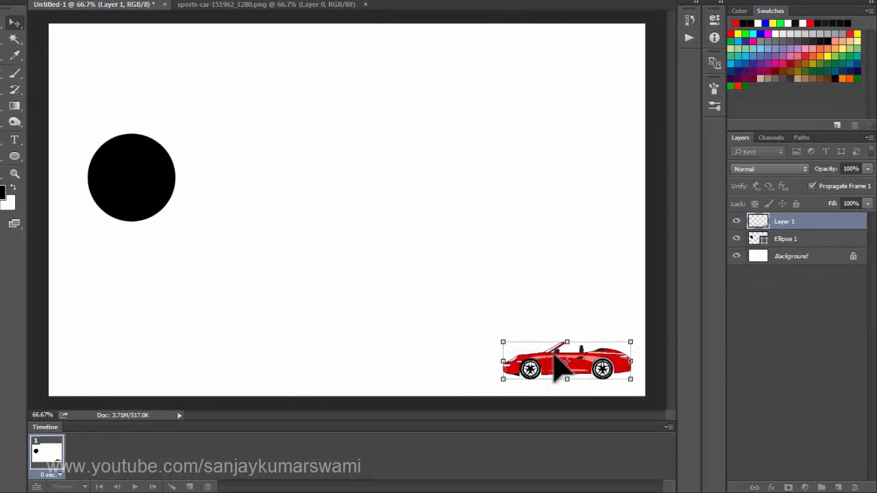
# Step: Move the car against the canvas's right edge and draw a full-width black rectangle as a road, stacked behind the car
pyautogui.press('Return')
pyautogui.moveTo(552, 355)
pyautogui.mouseDown()
pyautogui.moveTo(562, 360)
pyautogui.moveTo(566, 347)
pyautogui.mouseUp()
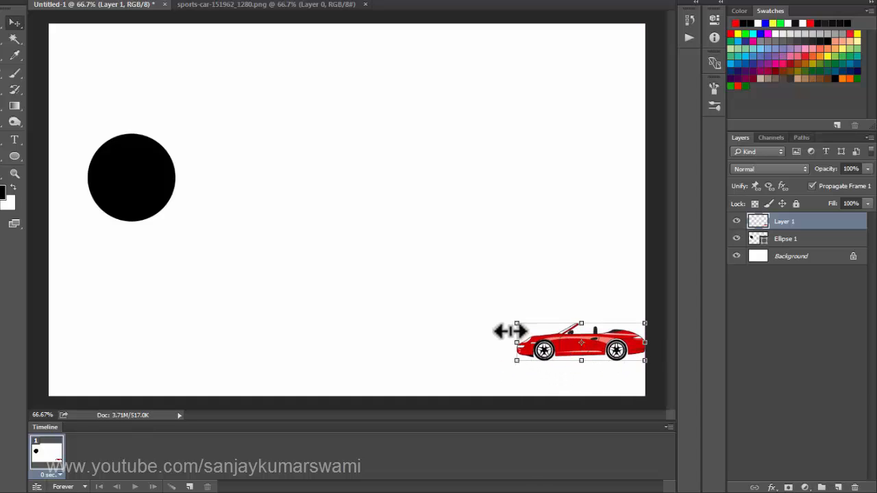
pyautogui.press('u')
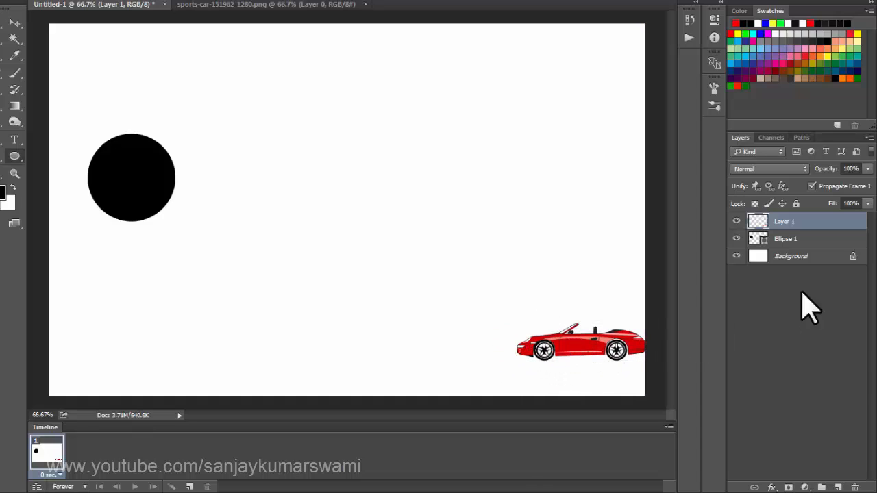
pyautogui.rightClick(14, 156)
pyautogui.click(68, 153)
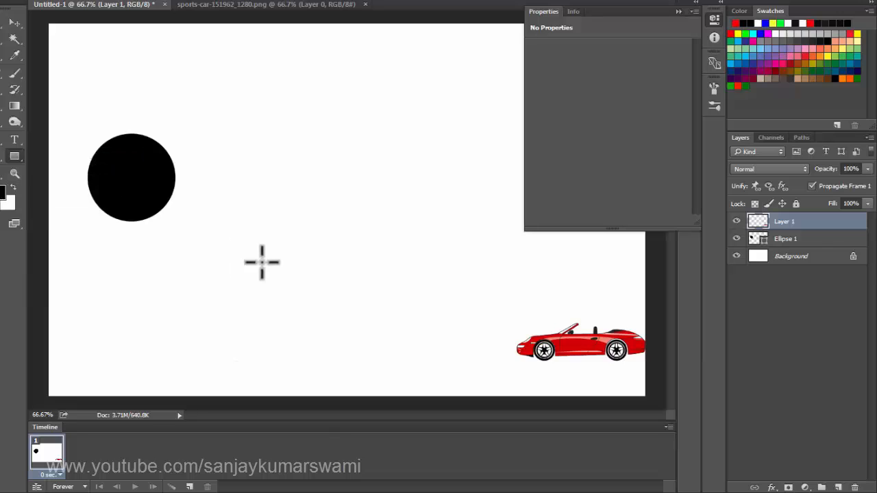
pyautogui.click(678, 11)
pyautogui.moveTo(42, 340); pyautogui.dragTo(653, 375)
pyautogui.click(675, 10)
pyautogui.press('v')
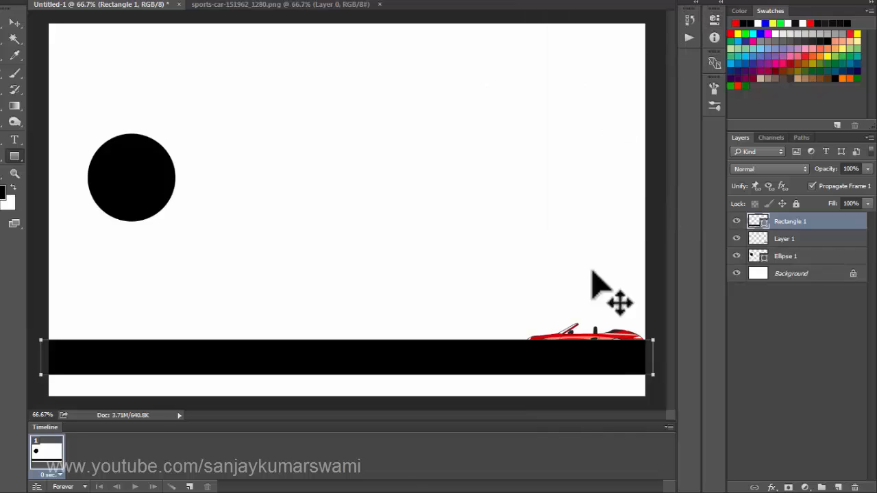
pyautogui.hotkey('ctrl', '[')
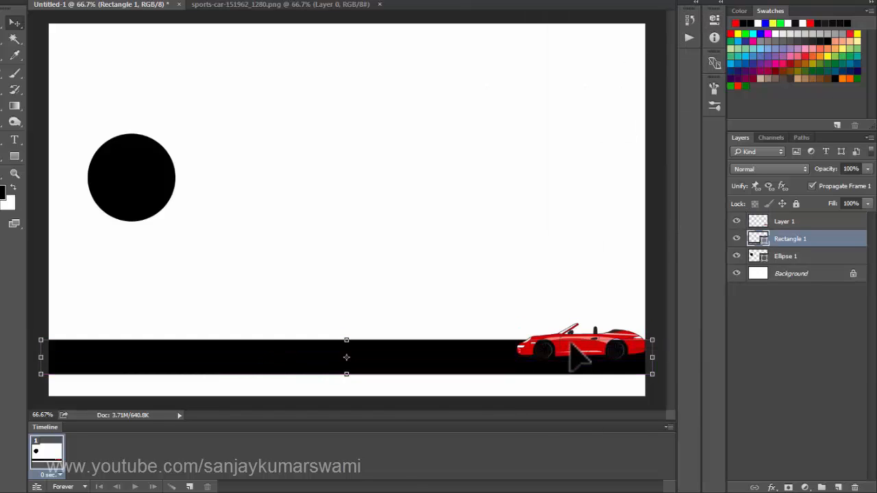
# Step: Place the car on the road at the right edge, then add frame 2 with the car moved partly past the left edge
pyautogui.click(578, 356)
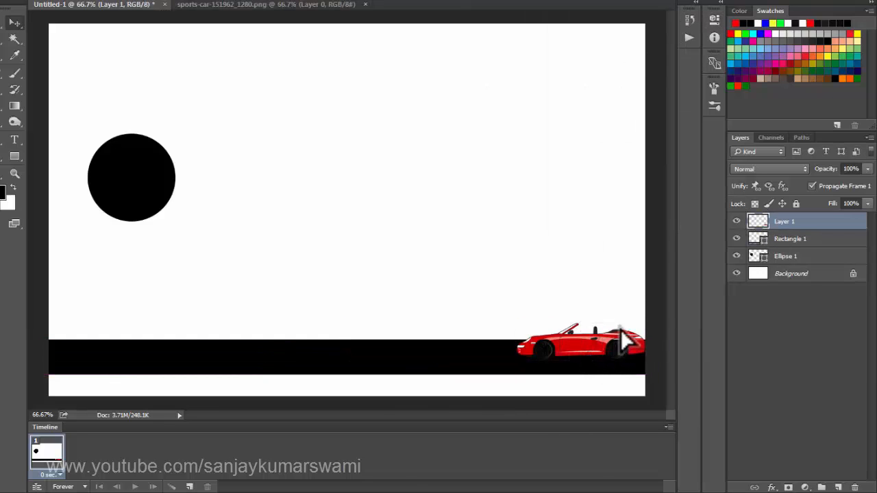
pyautogui.moveTo(620, 327); pyautogui.dragTo(621, 331)
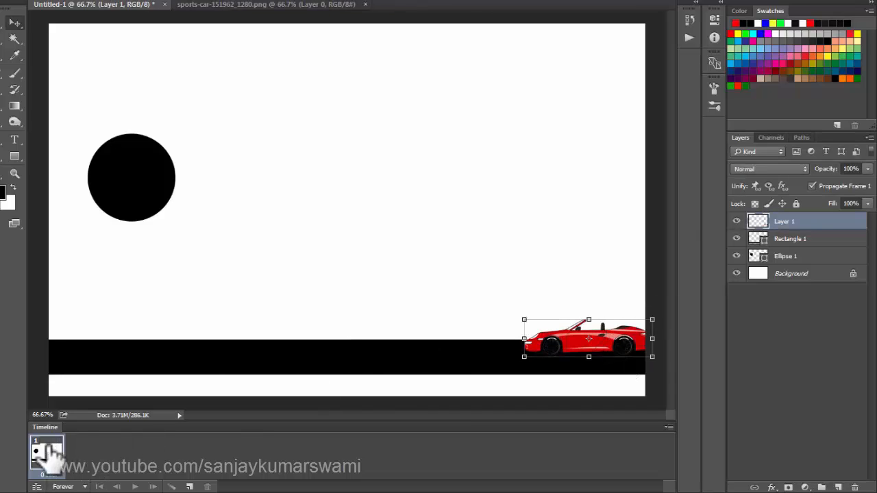
pyautogui.click(189, 486)
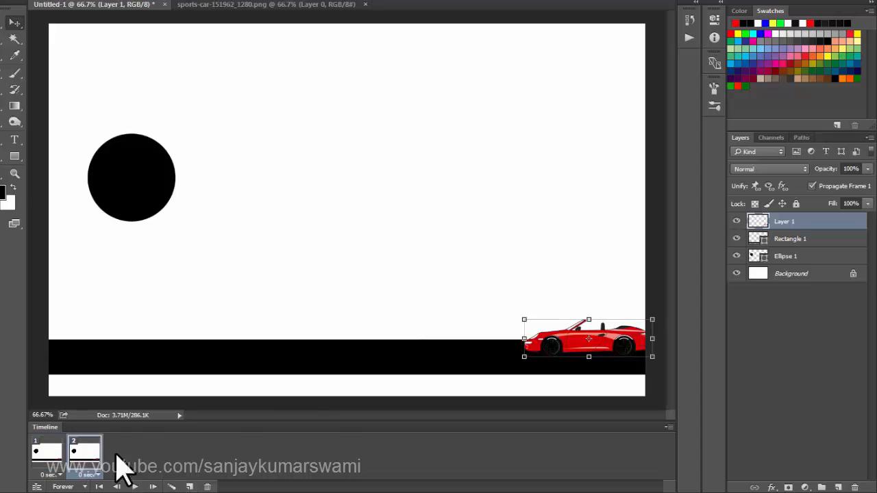
pyautogui.moveTo(630, 340); pyautogui.dragTo(76, 342)
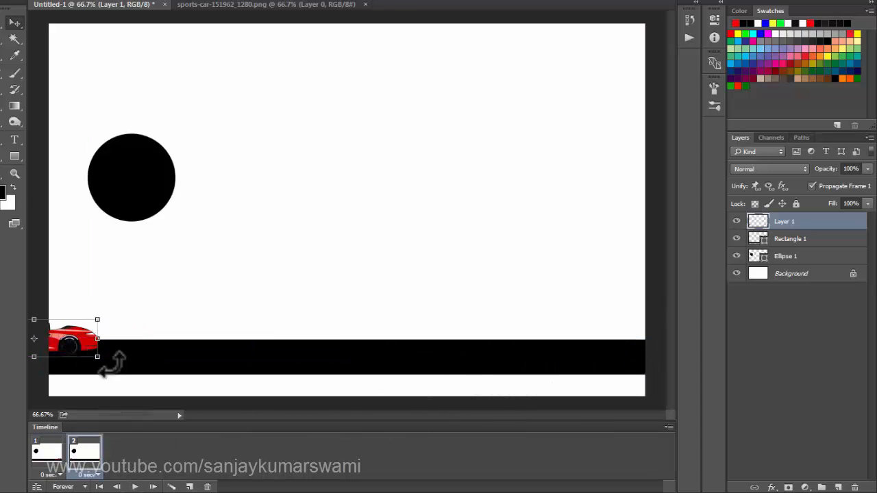
# Step: Tween frames 1 and 2 with 10 added frames on all layers using Position and Opacity, and preview the car's motion
pyautogui.click(41, 452)
pyautogui.keyDown('shift'); pyautogui.click(72, 448); pyautogui.keyUp('shift')
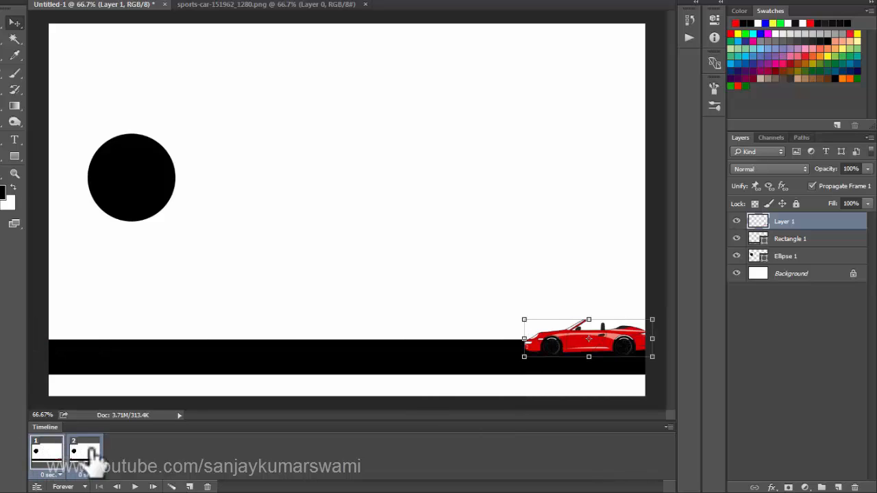
pyautogui.click(172, 486)
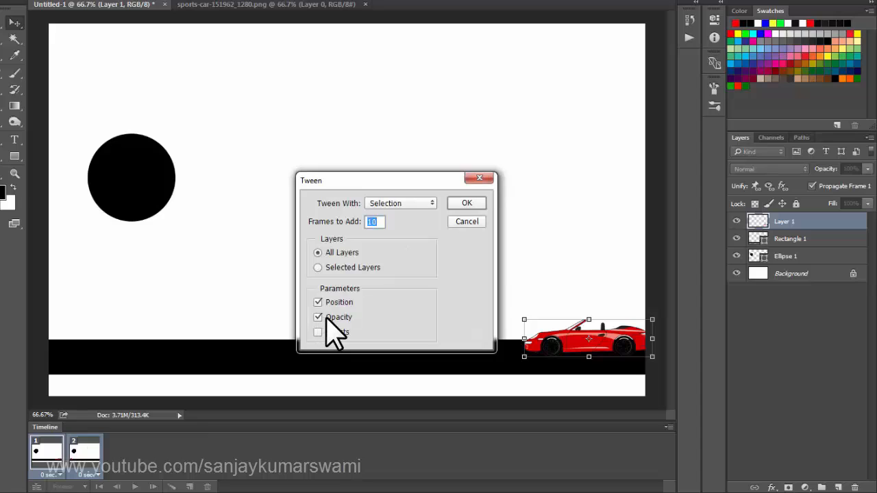
pyautogui.click(465, 205)
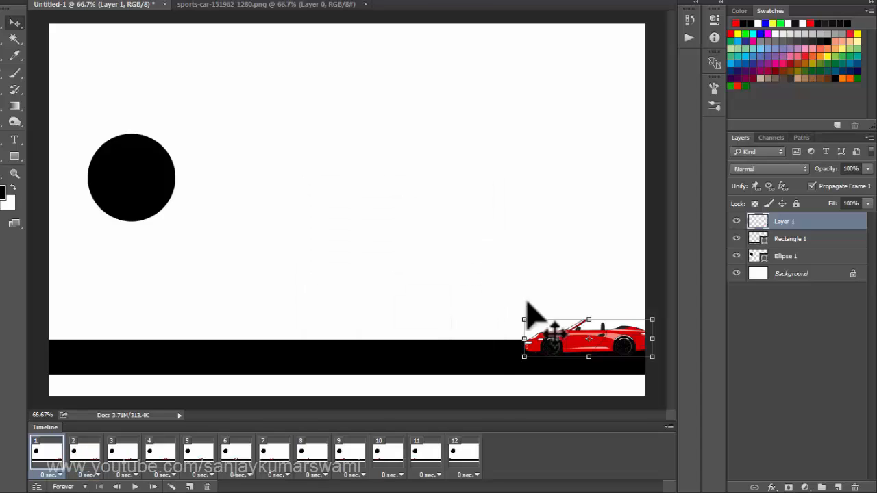
pyautogui.click(135, 487)
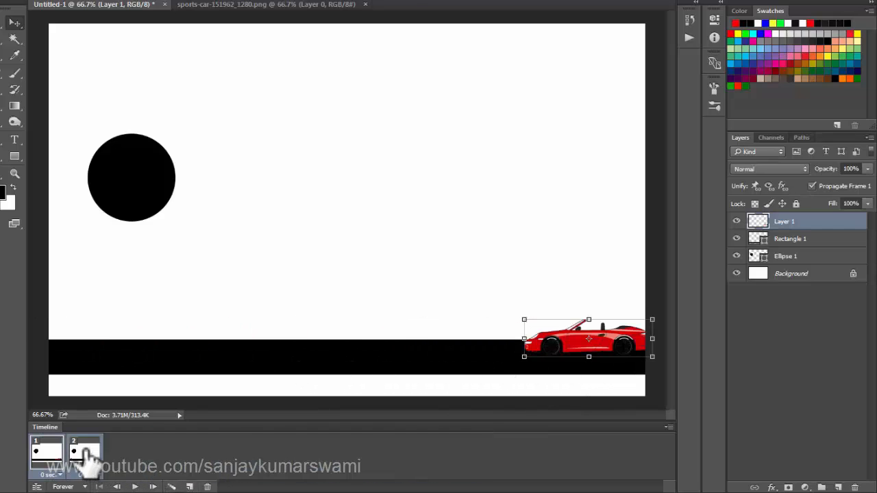
# Step: Compare the car's position in both frames, and give the Ellipse 1 layer a yellow Outer Glow in frame 2
pyautogui.click(86, 457)
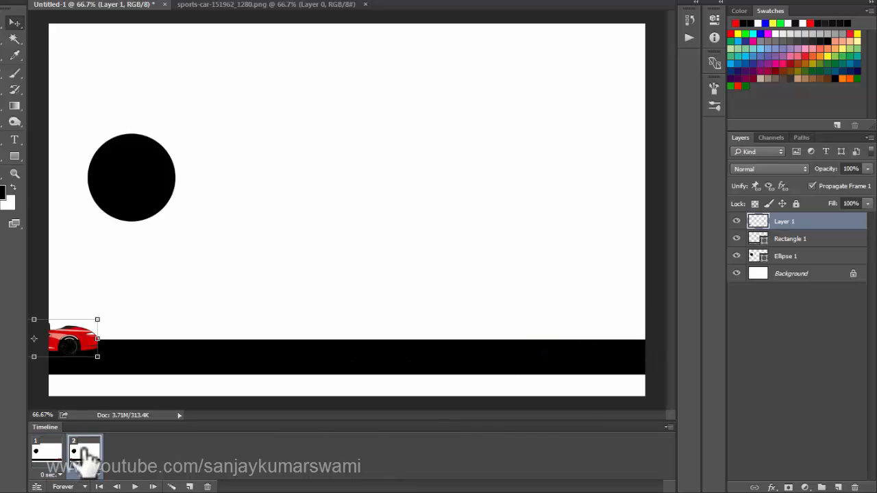
pyautogui.click(45, 456)
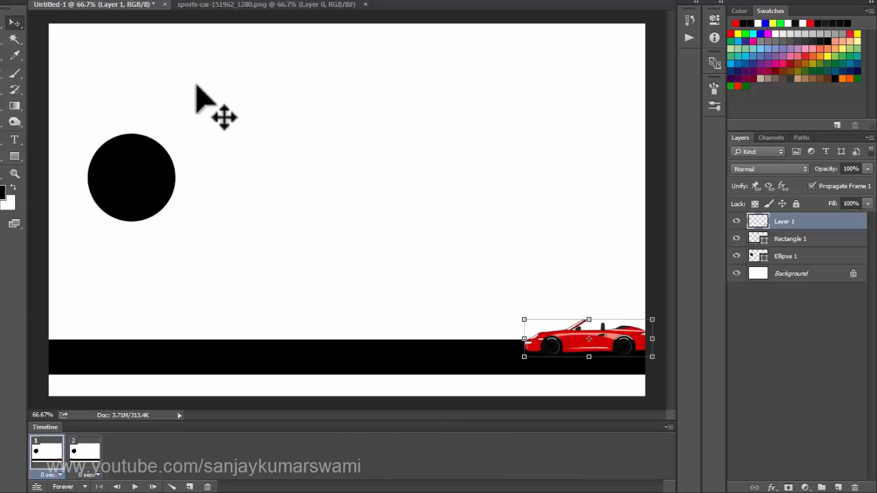
pyautogui.click(86, 455)
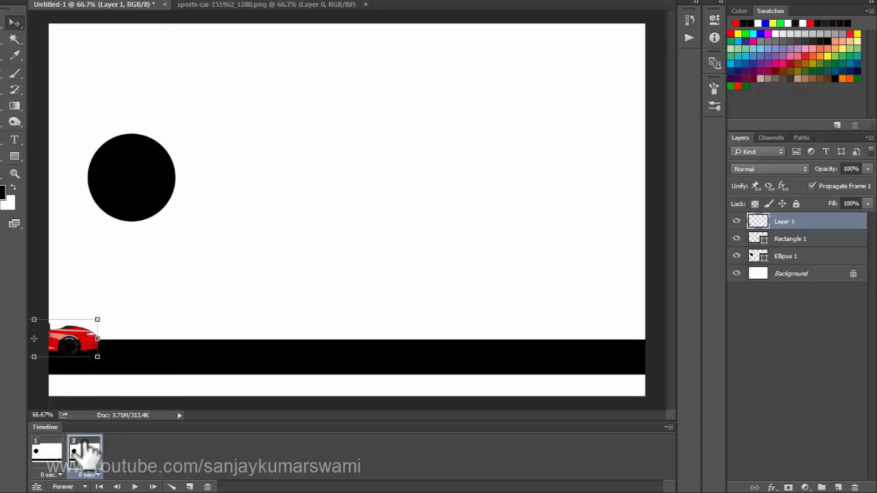
pyautogui.click(117, 173)
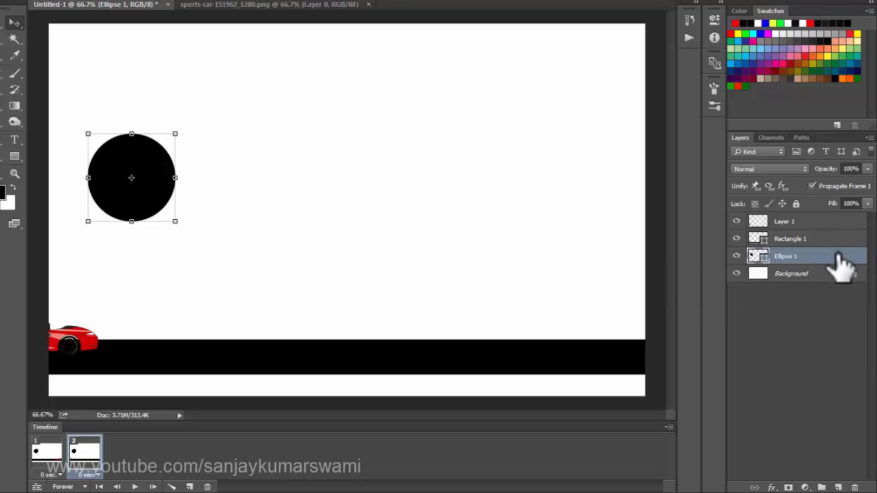
pyautogui.doubleClick(806, 259)
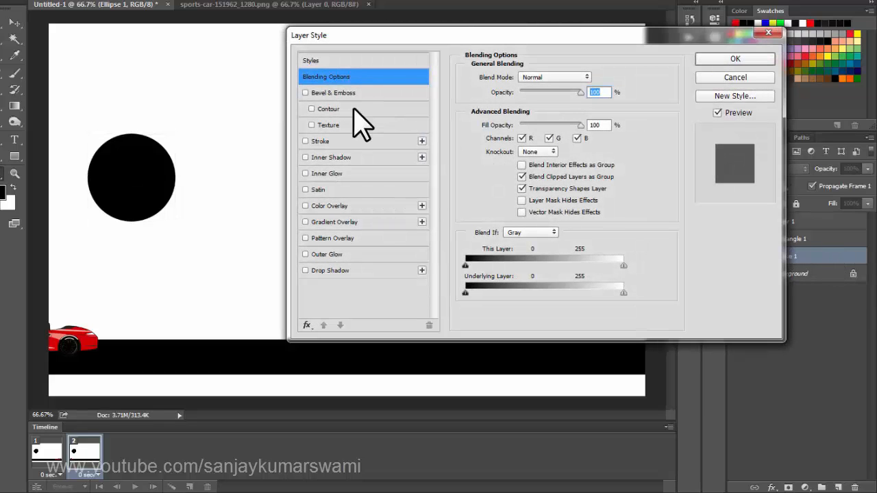
pyautogui.click(327, 254)
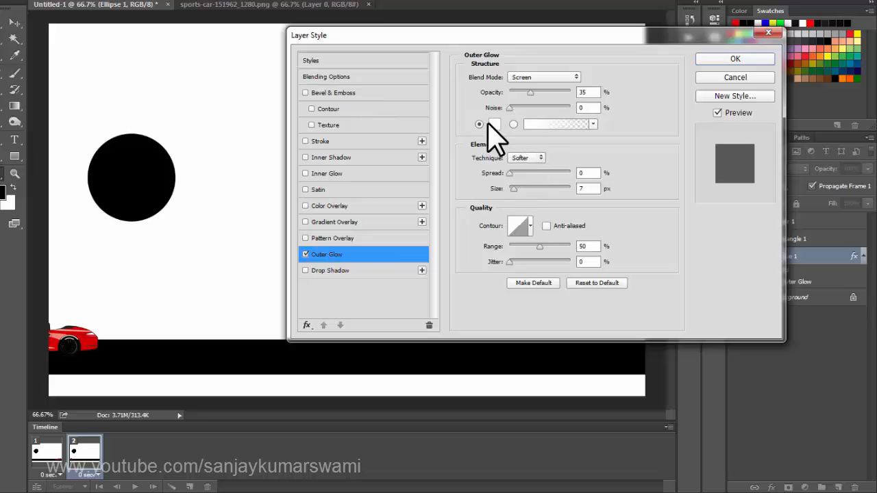
pyautogui.click(492, 125)
pyautogui.click(522, 389)
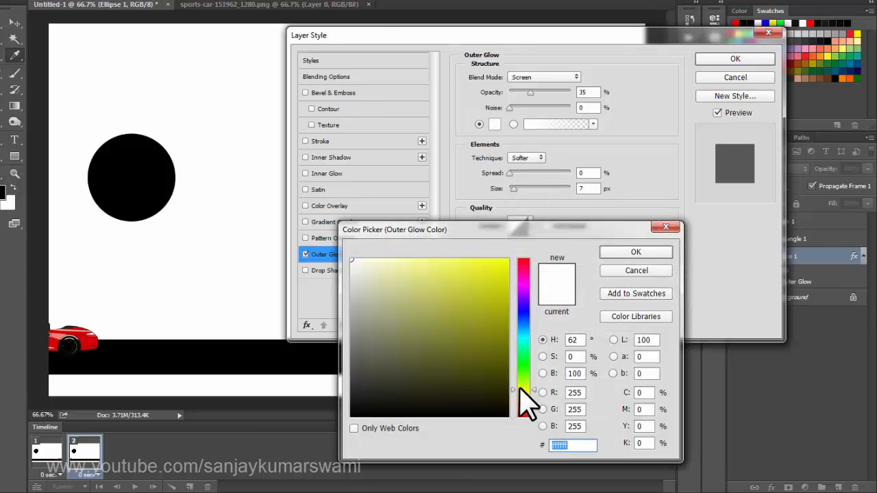
pyautogui.click(633, 252)
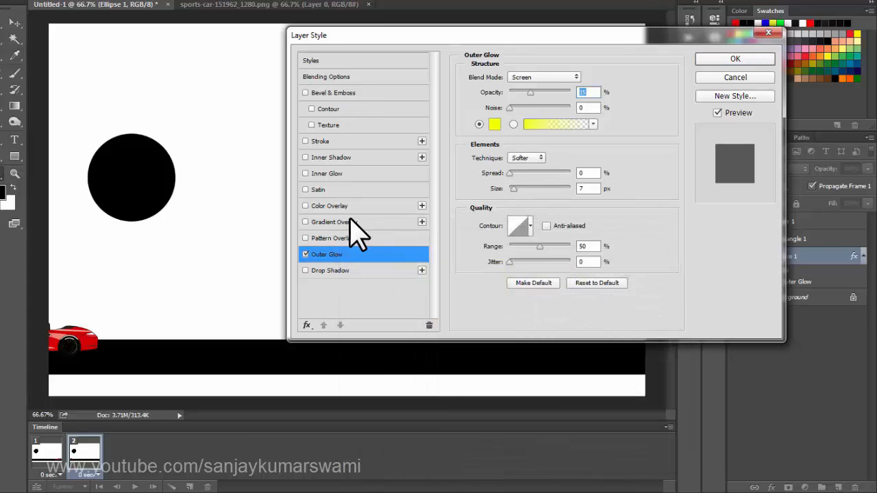
# Step: Add an orange Color Overlay, ff7200, to the Ellipse 1 layer
pyautogui.click(336, 206)
pyautogui.click(593, 78)
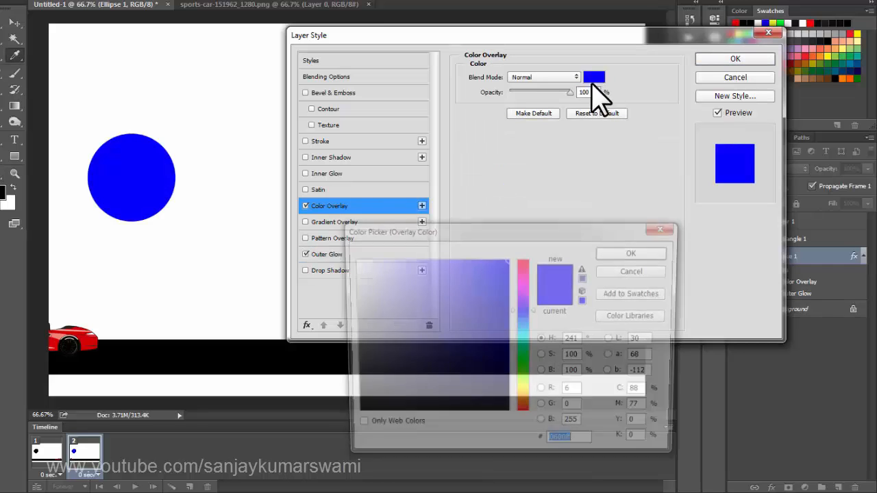
pyautogui.click(523, 392)
pyautogui.moveTo(485, 349)
pyautogui.mouseDown()
pyautogui.moveTo(544, 260)
pyautogui.moveTo(512, 350)
pyautogui.mouseUp()
pyautogui.click(525, 405)
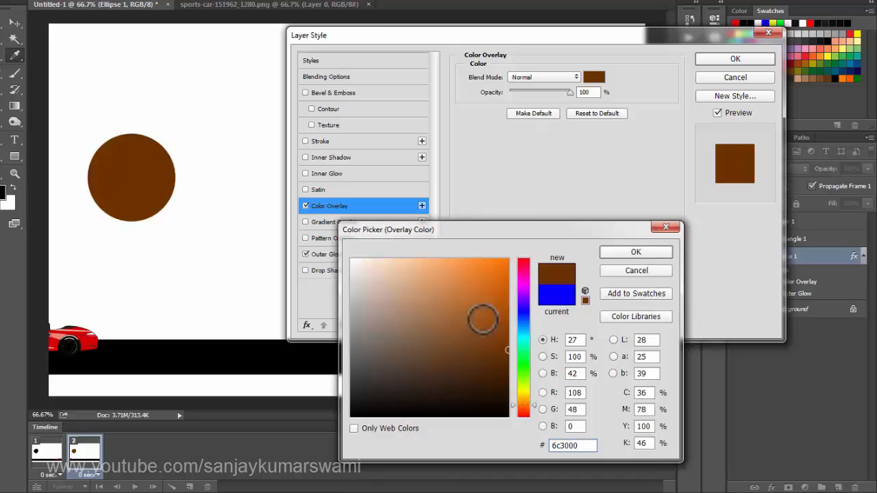
pyautogui.moveTo(483, 317); pyautogui.dragTo(535, 248)
pyautogui.click(647, 253)
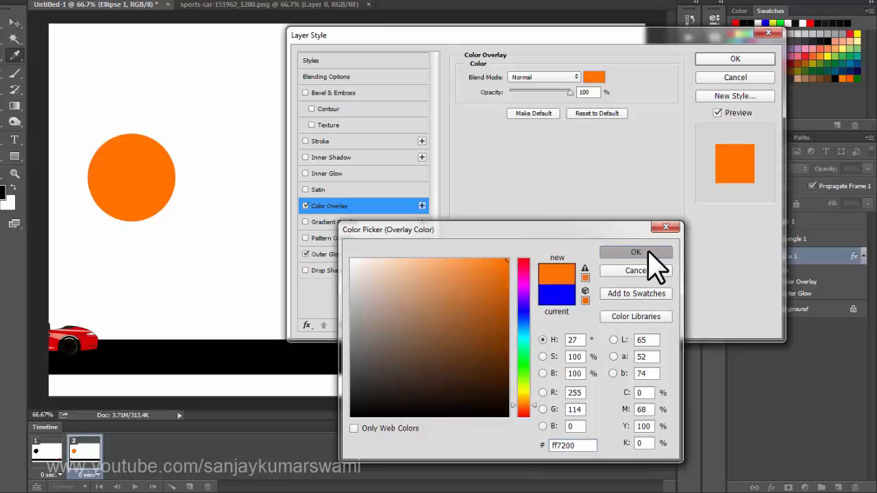
# Step: Set the circle's Outer Glow to 250 px size, Normal blend mode and 100% opacity, and apply the layer styles
pyautogui.click(335, 255)
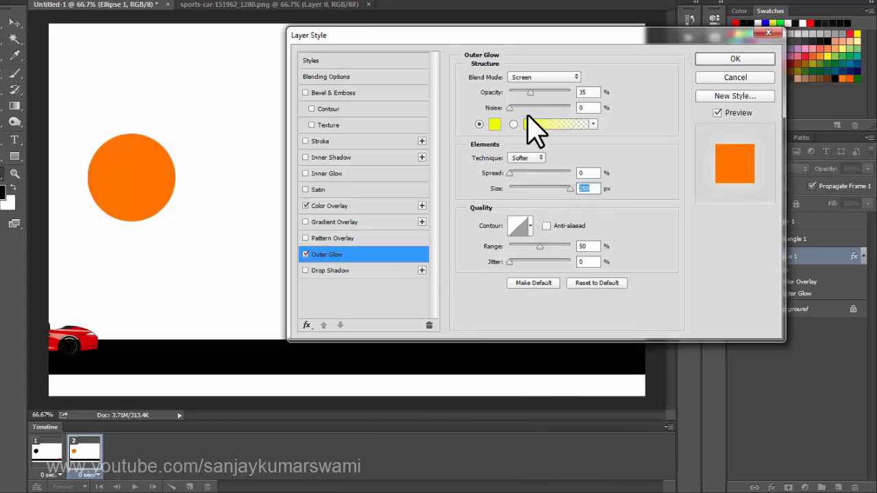
pyautogui.click(537, 78)
pyautogui.click(528, 90)
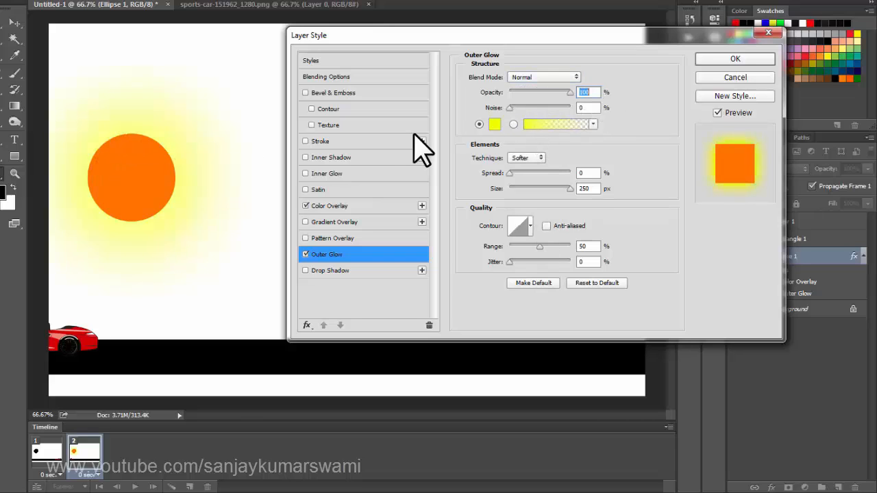
pyautogui.click(728, 59)
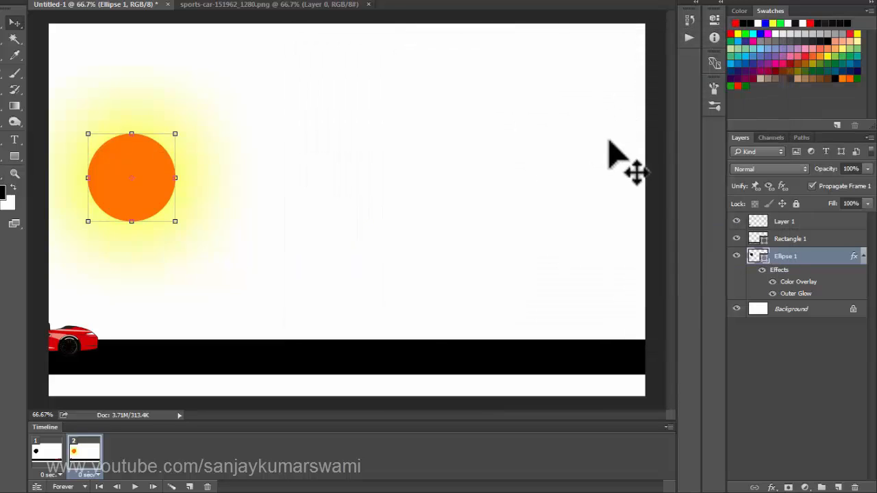
# Step: Tween frames 1 and 2 with 10 added frames on all layers using Position, Opacity and Effects, preview the animation, and undo the tween
pyautogui.click(48, 451)
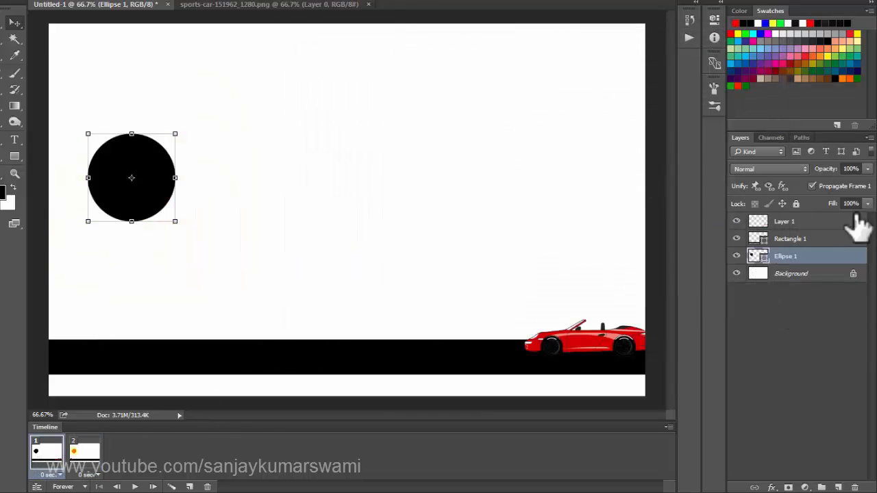
pyautogui.click(93, 459)
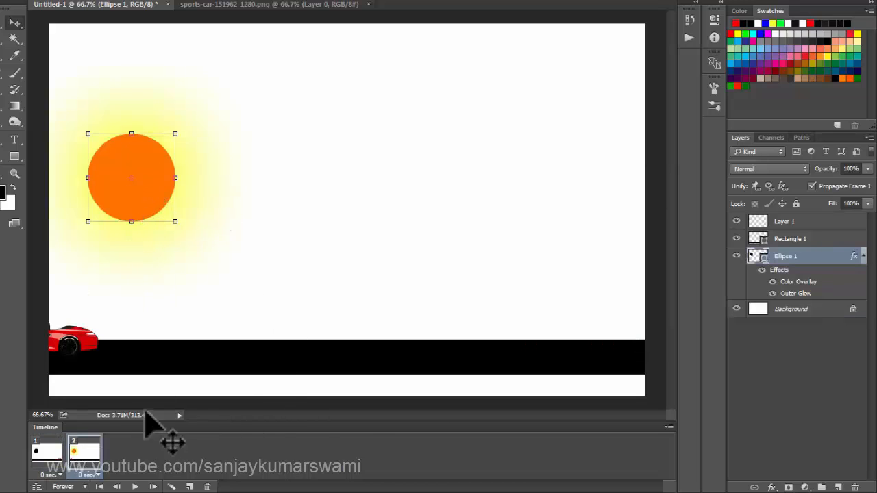
pyautogui.click(45, 453)
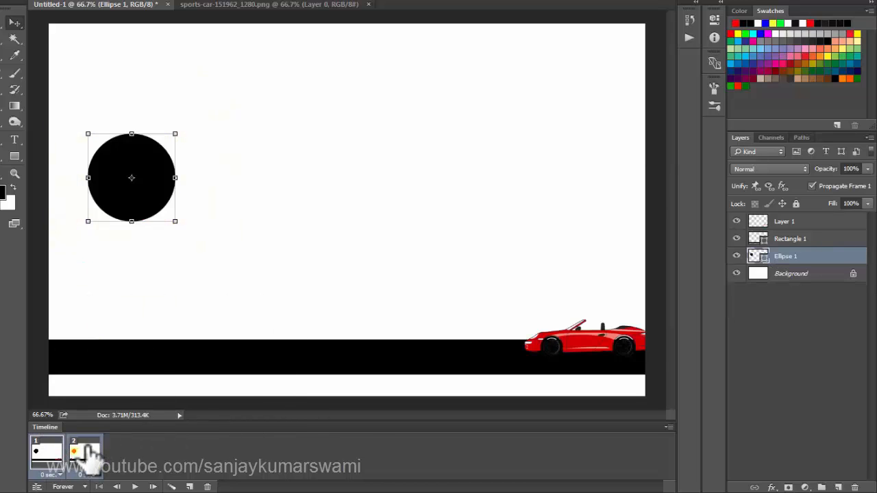
pyautogui.click(172, 487)
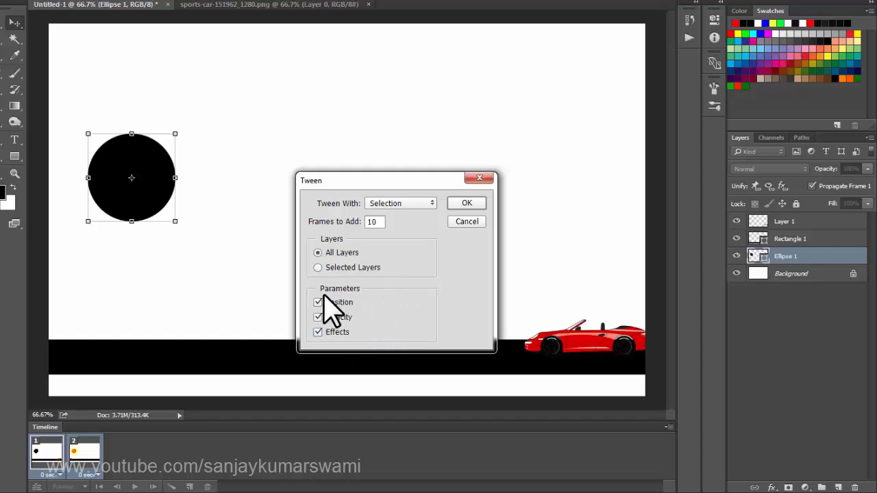
pyautogui.click(463, 203)
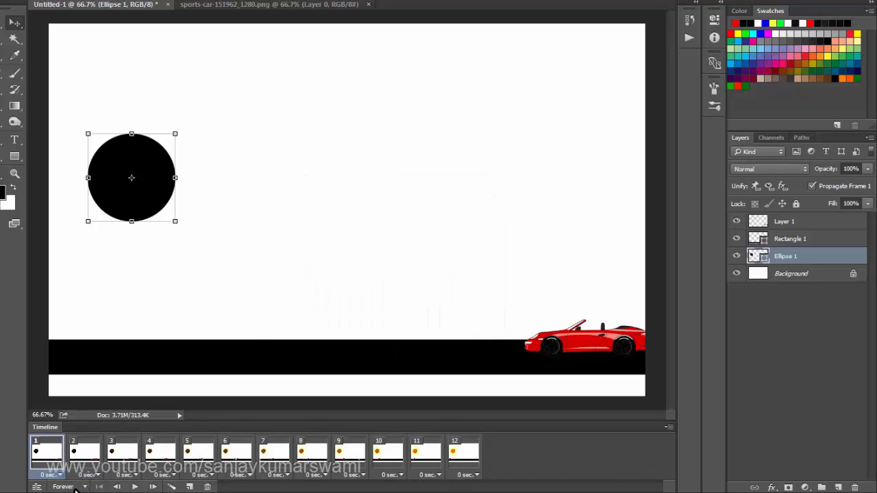
pyautogui.click(135, 487)
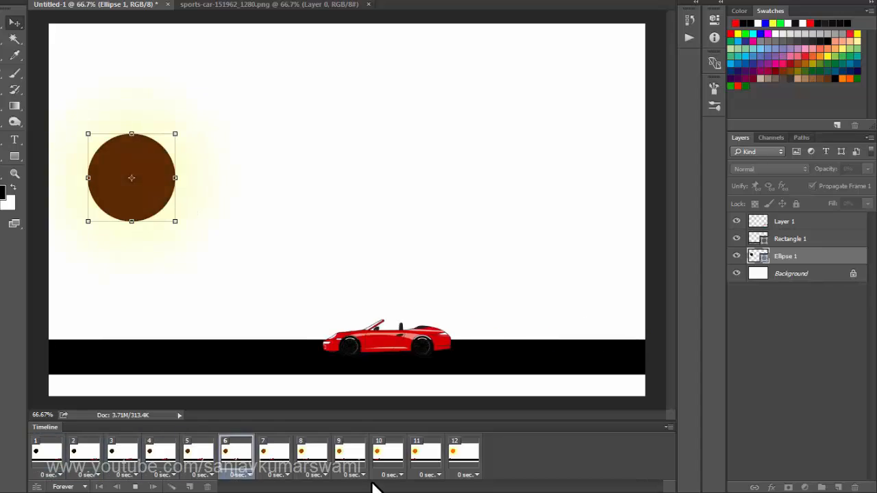
pyautogui.click(135, 486)
pyautogui.hotkey('ctrl', 'z')
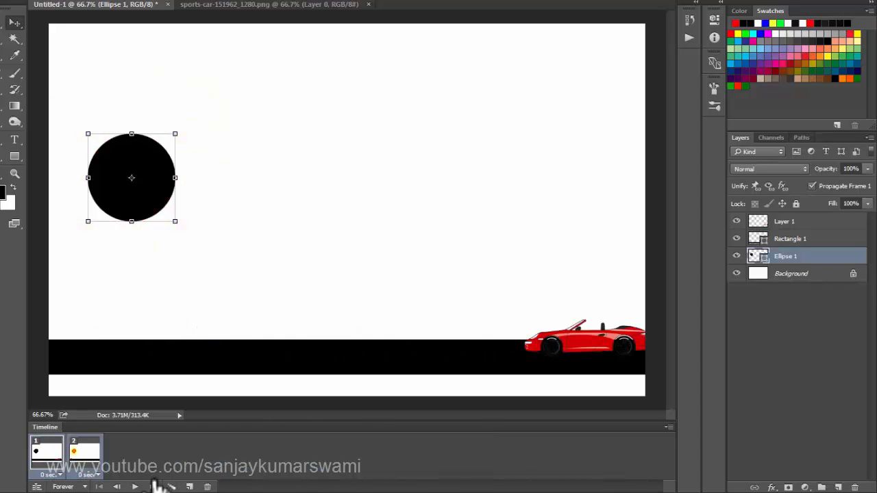
# Step: Delete the car layer and the road rectangle layer while frame 2 is active
pyautogui.click(92, 456)
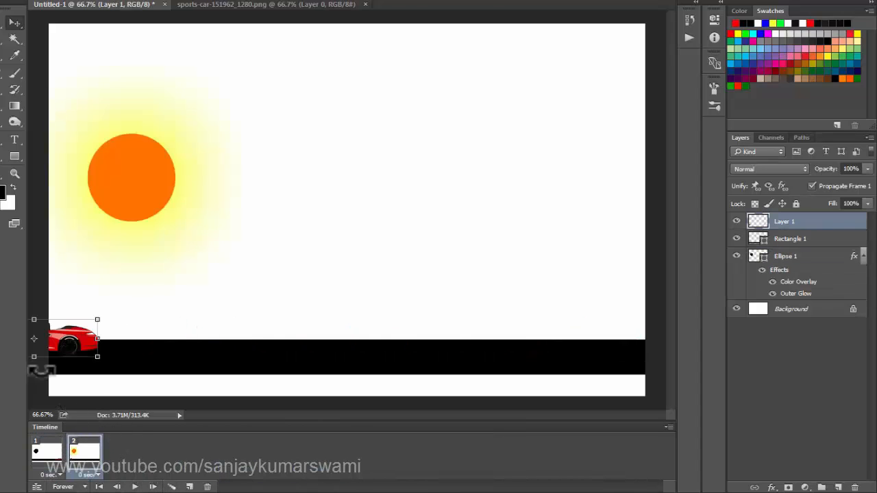
pyautogui.moveTo(72, 349); pyautogui.dragTo(252, 347)
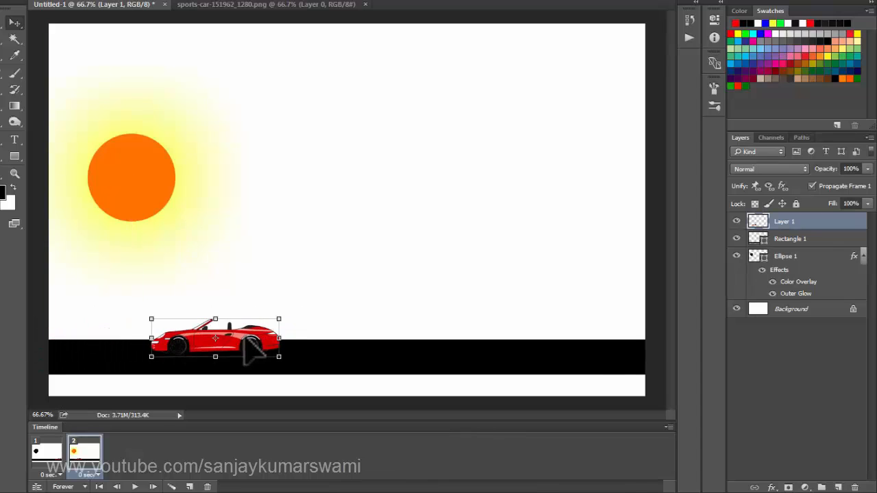
pyautogui.press('Delete')
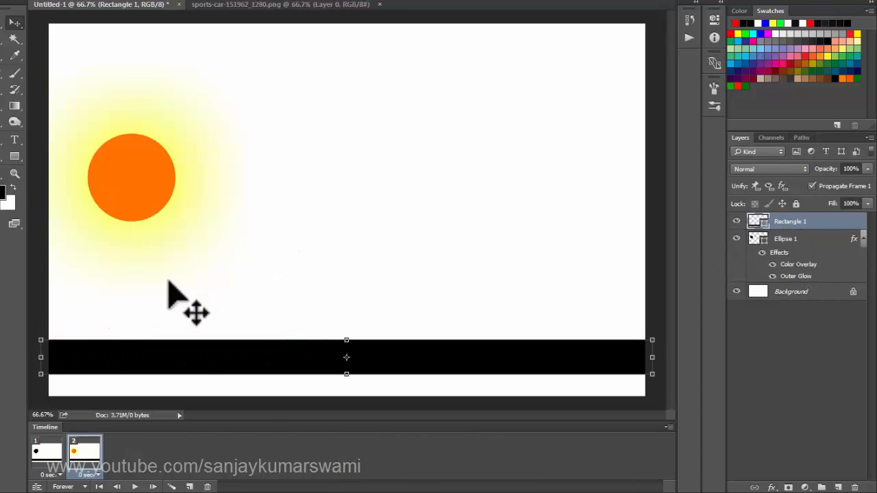
pyautogui.press('Delete')
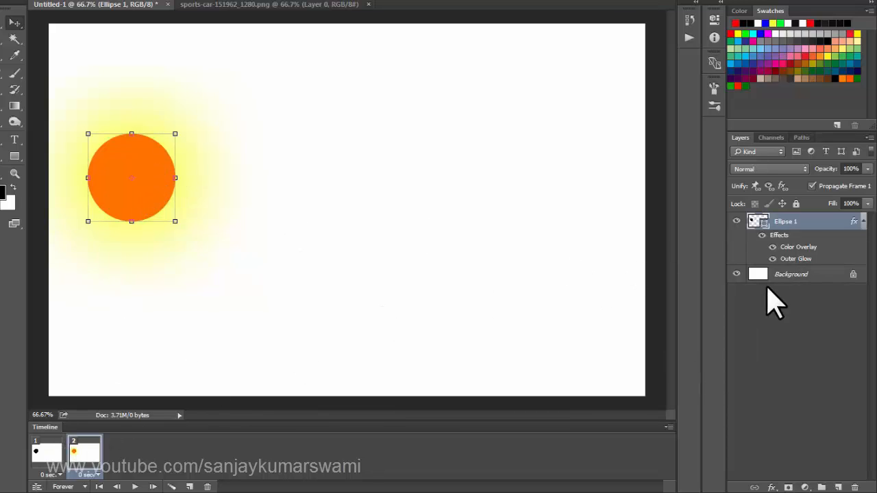
# Step: Clear the layer style from the Ellipse 1 layer and delete frame 2 from the animation
pyautogui.rightClick(829, 225)
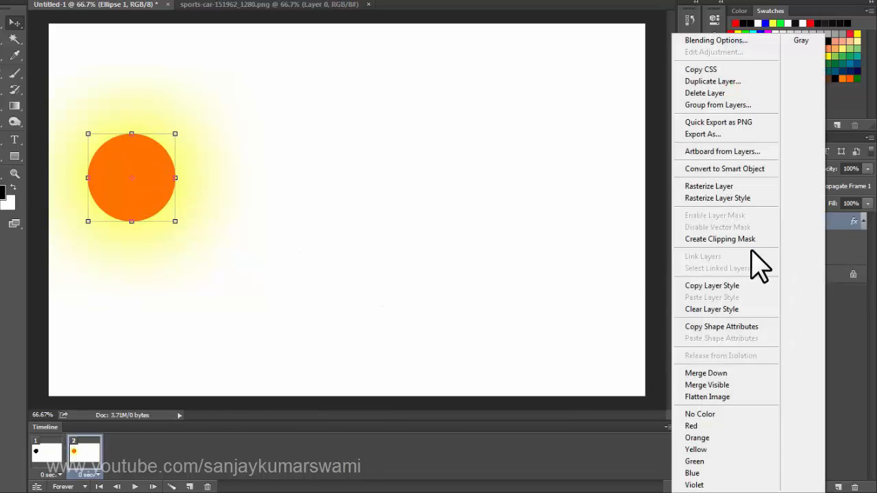
pyautogui.click(712, 309)
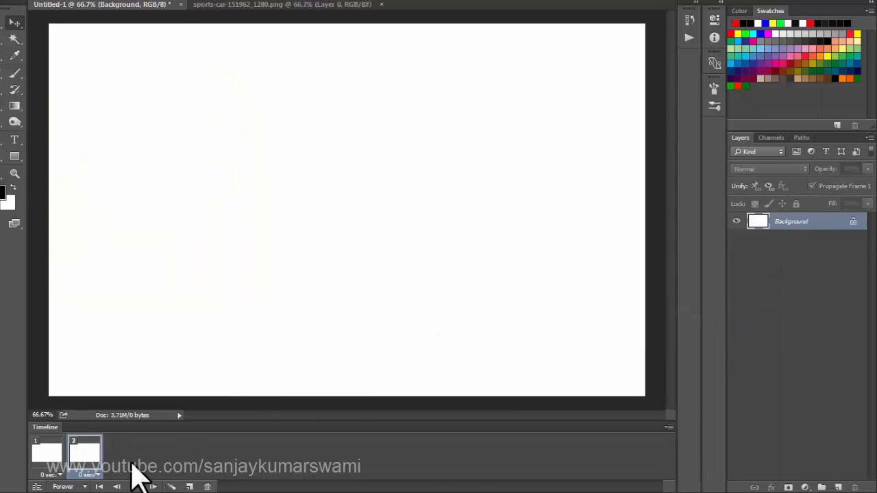
pyautogui.click(207, 487)
pyautogui.press('Return')
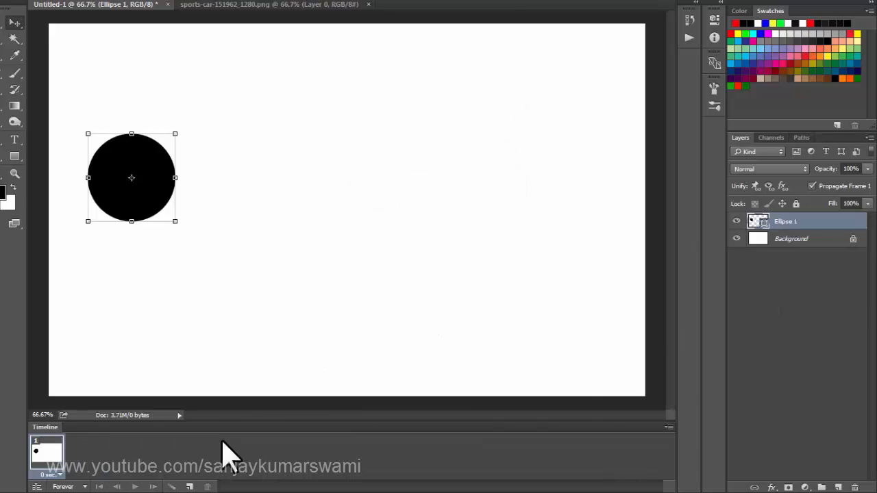
# Step: Copy frame 1 and look over the paste methods in the Paste Frames dialog without pasting
pyautogui.click(667, 426)
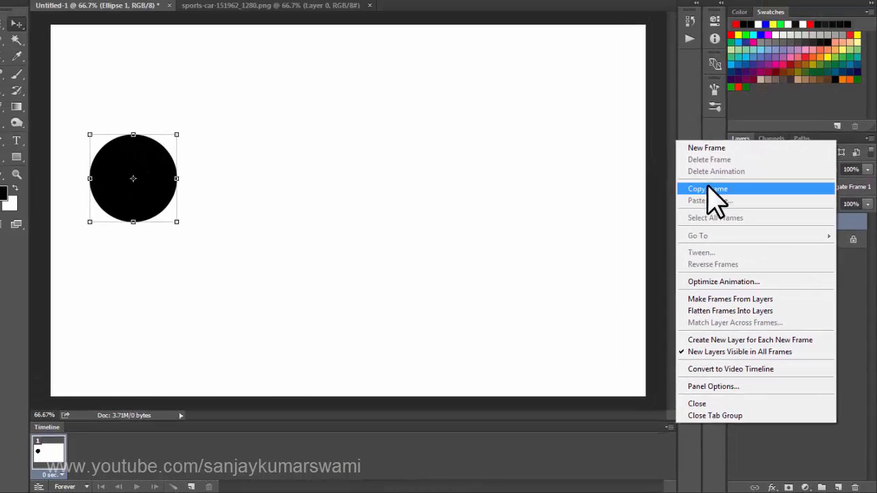
pyautogui.click(708, 189)
pyautogui.click(668, 427)
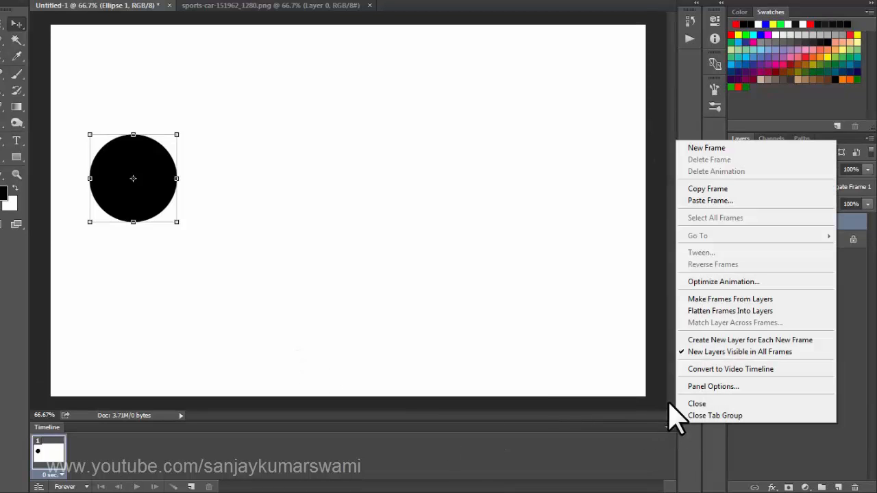
pyautogui.click(719, 201)
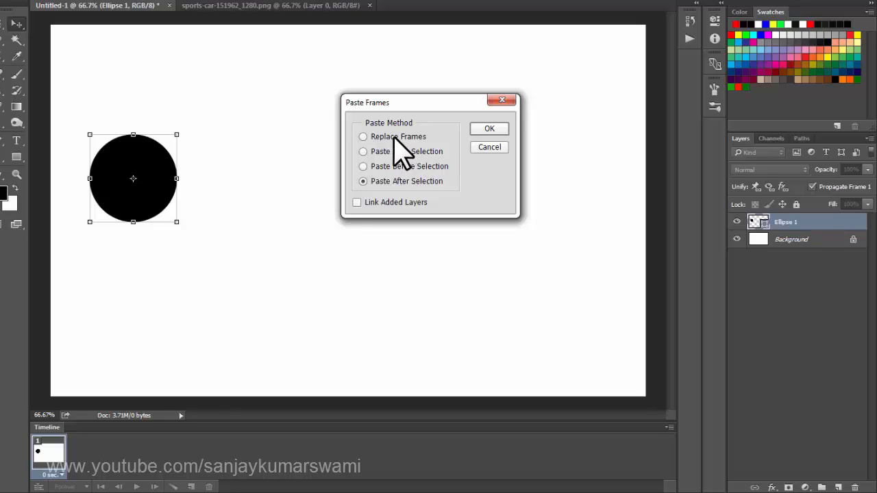
pyautogui.click(482, 147)
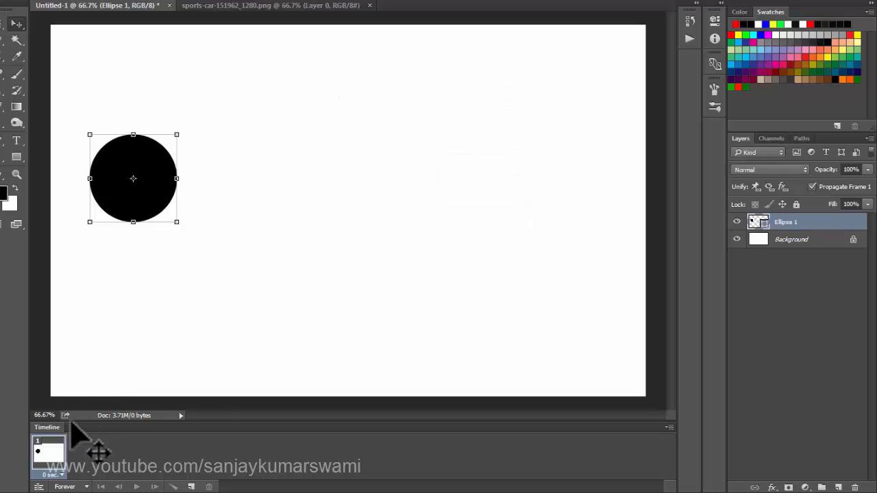
# Step: Add a second frame with the circle moved to the canvas's right side, and tween both frames with 10 added frames on all layers
pyautogui.click(191, 487)
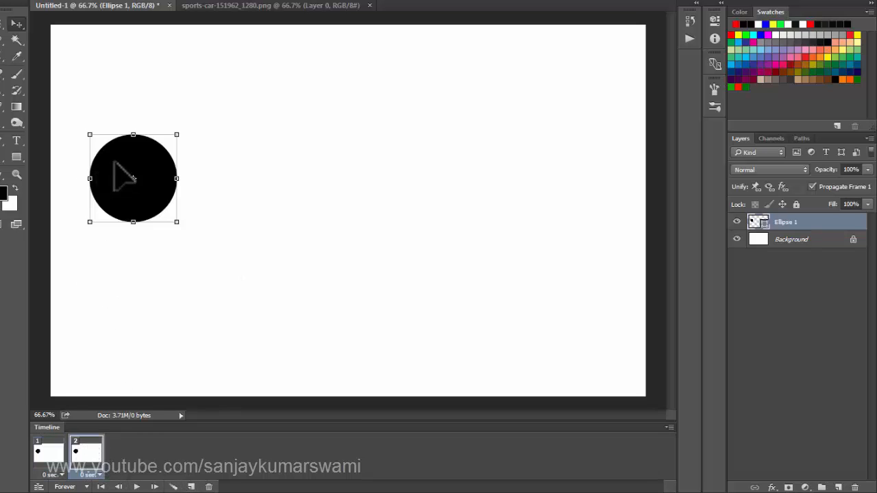
pyautogui.moveTo(115, 165); pyautogui.dragTo(559, 165)
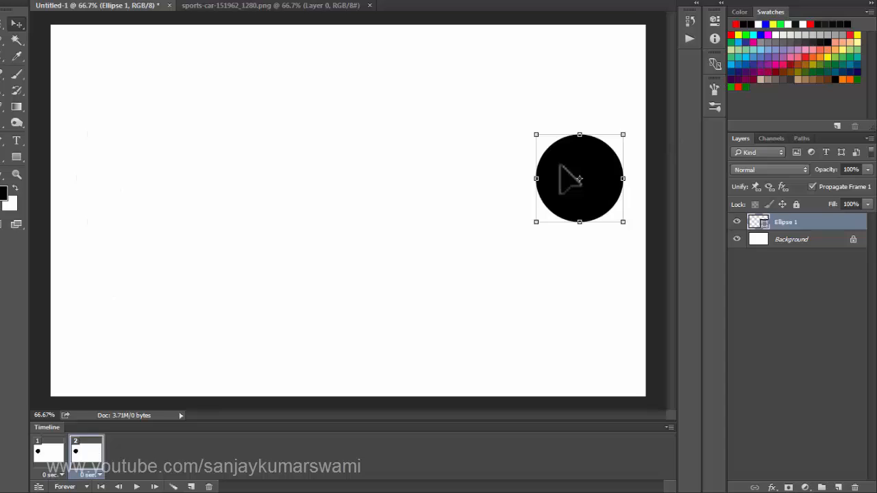
pyautogui.click(39, 454)
pyautogui.keyDown('shift'); pyautogui.click(84, 454); pyautogui.keyUp('shift')
pyautogui.click(173, 485)
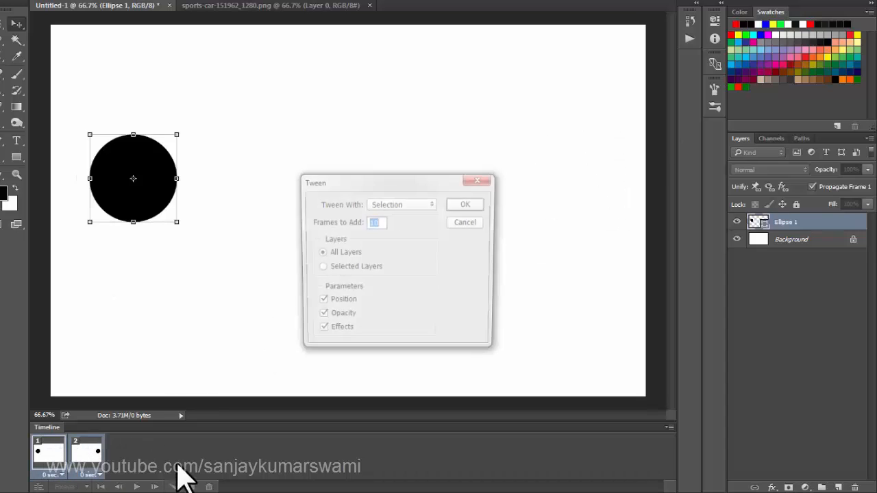
pyautogui.click(457, 204)
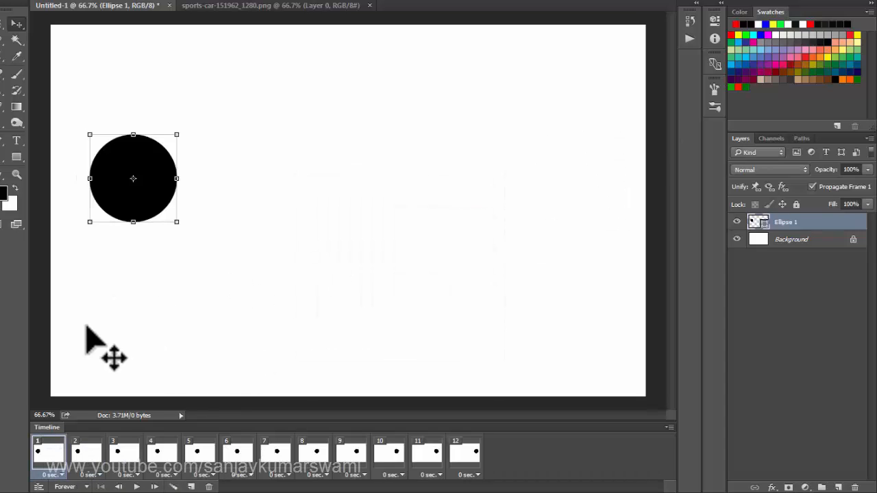
# Step: Copy frame 2 and paste it onto frame 8 with the Paste Over Selection method
pyautogui.click(94, 460)
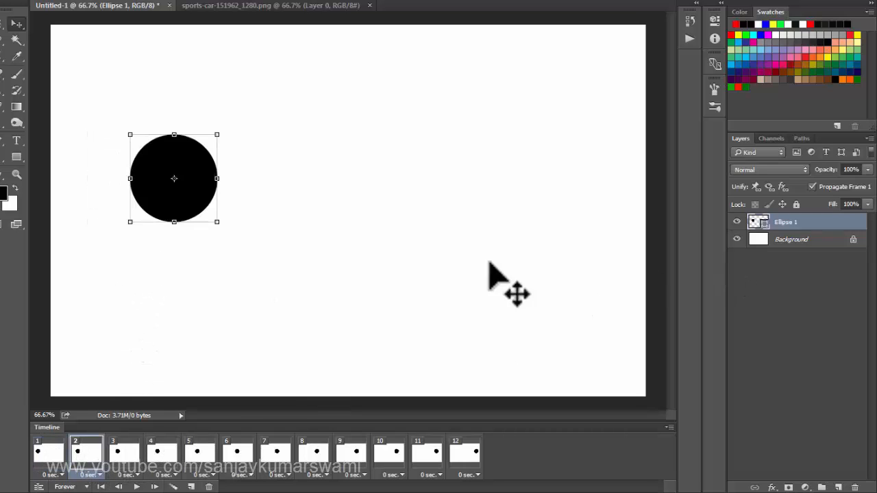
pyautogui.click(669, 427)
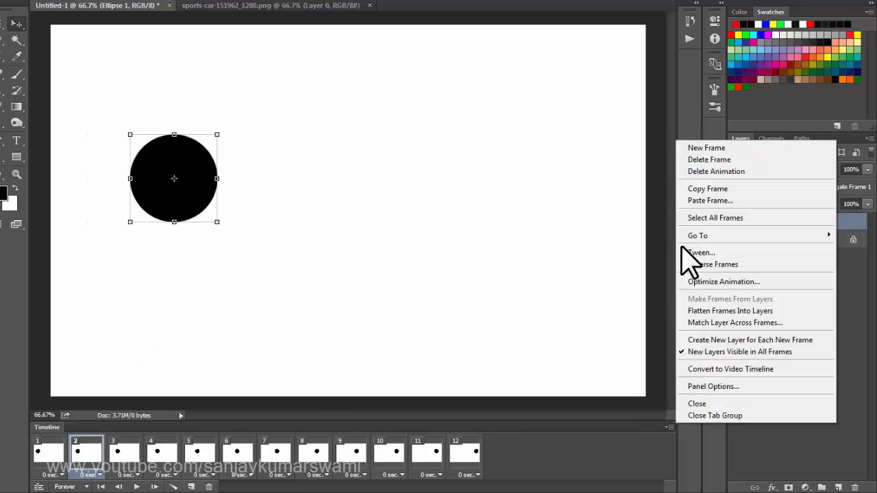
pyautogui.click(718, 190)
pyautogui.click(316, 455)
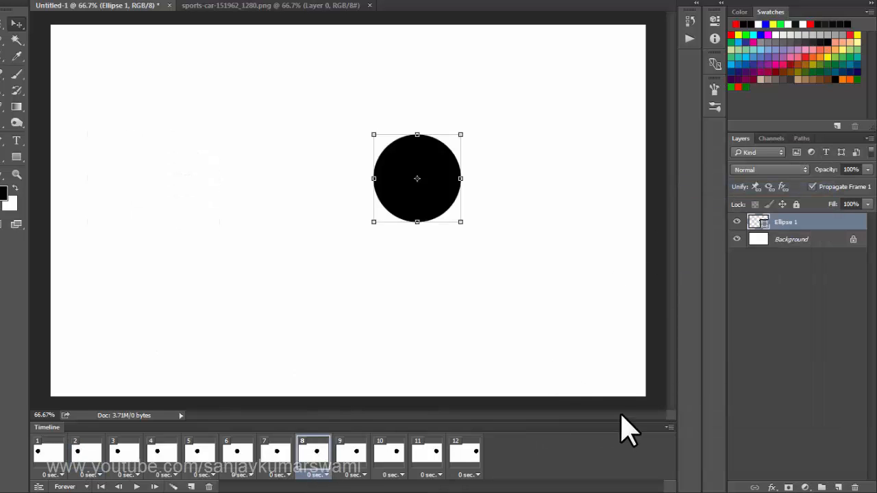
pyautogui.click(669, 426)
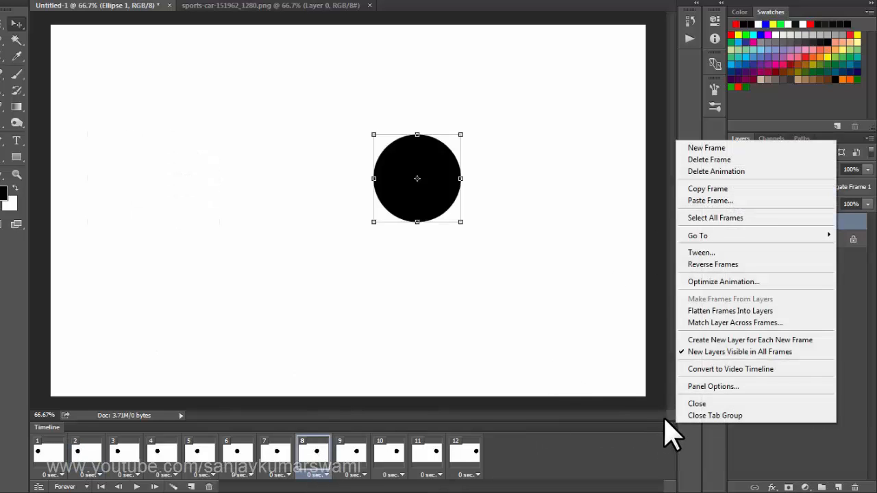
pyautogui.click(704, 200)
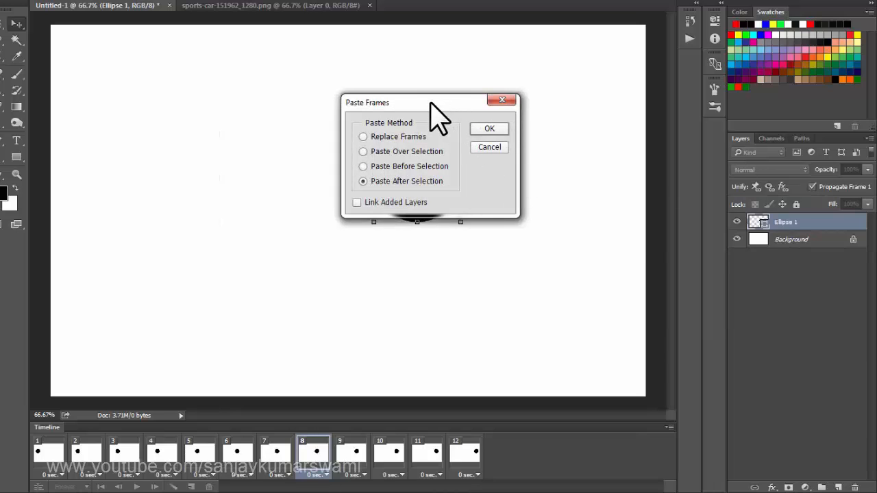
pyautogui.moveTo(429, 102); pyautogui.dragTo(569, 131)
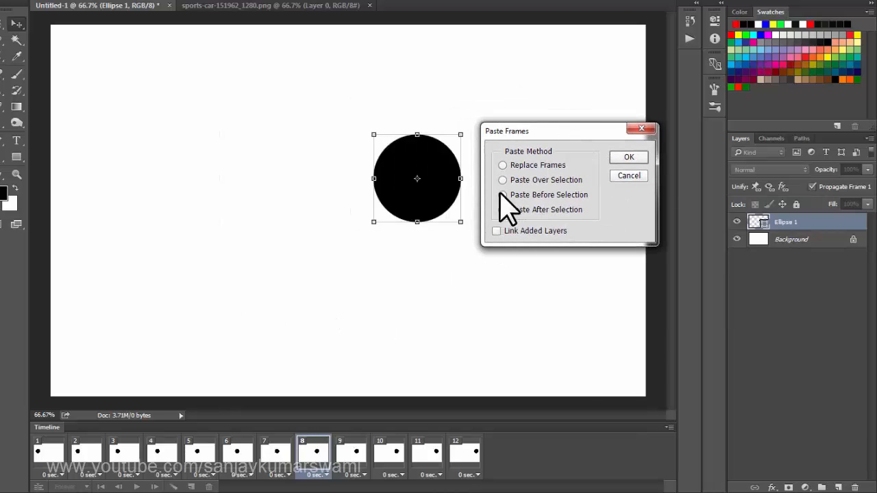
pyautogui.click(628, 157)
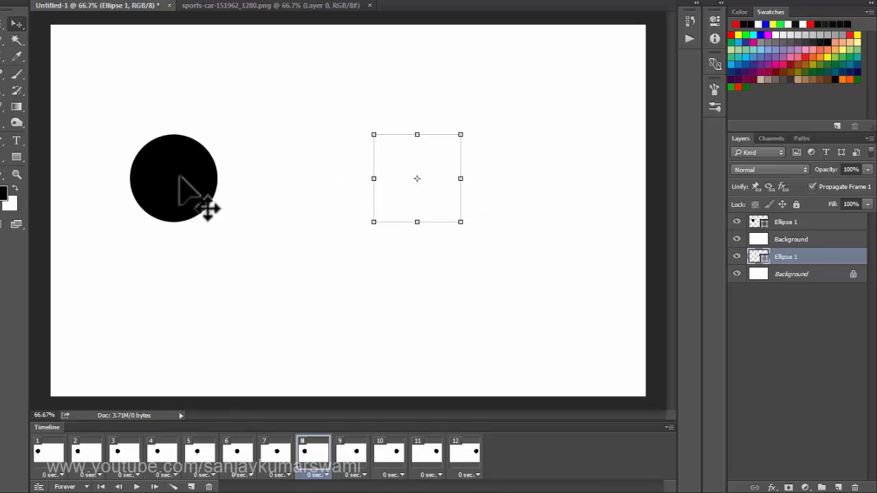
# Step: Compare frames 7 and 8, examine the pasted Ellipse 1 and Background layers, and preview the animation
pyautogui.click(277, 452)
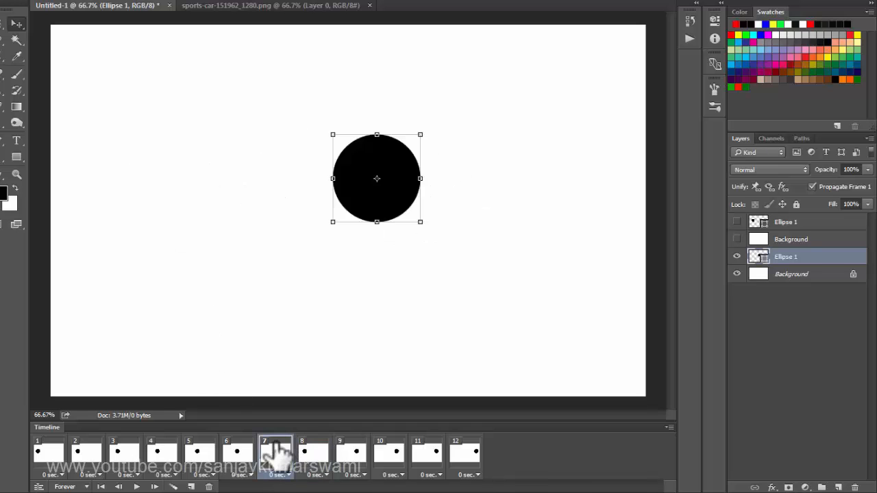
pyautogui.click(319, 453)
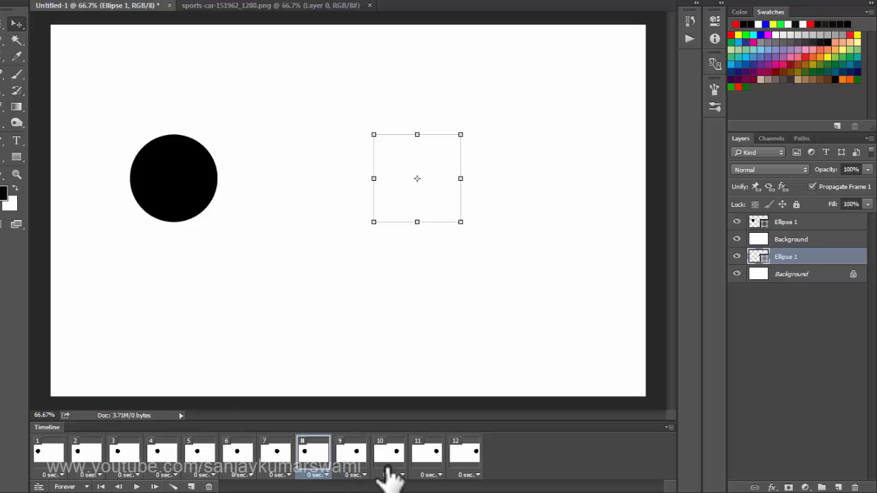
pyautogui.click(794, 226)
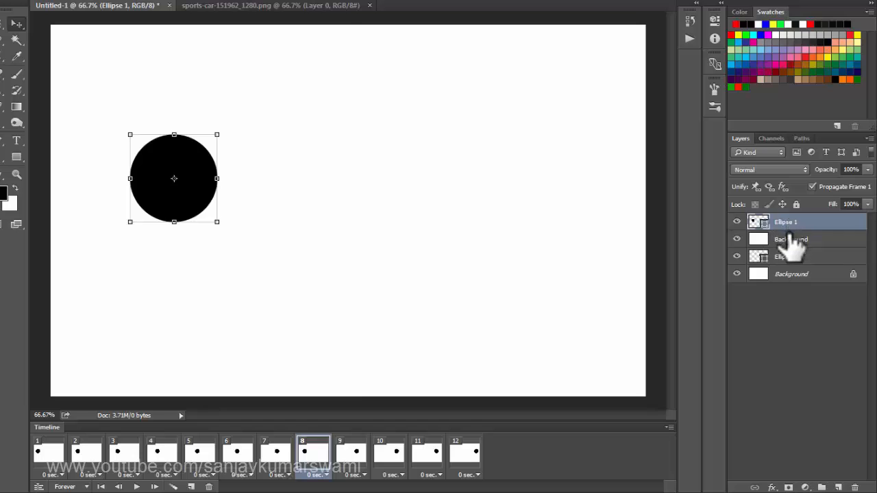
pyautogui.click(781, 243)
pyautogui.click(137, 486)
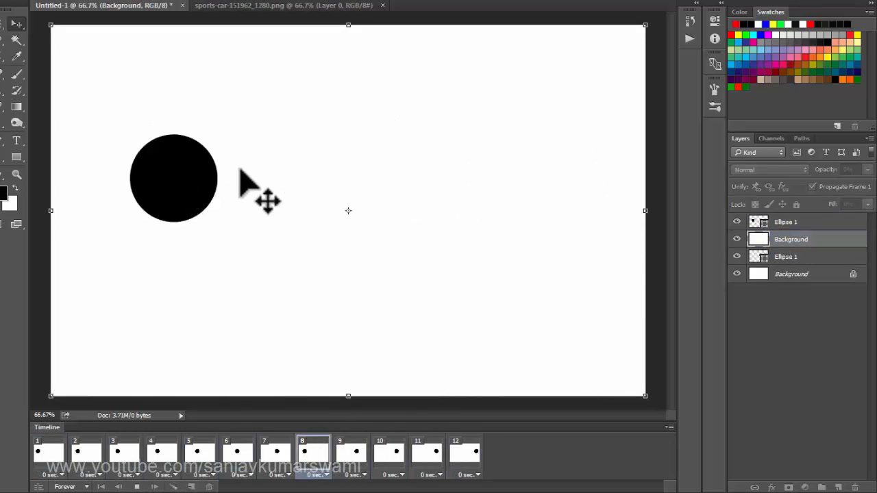
pyautogui.click(139, 486)
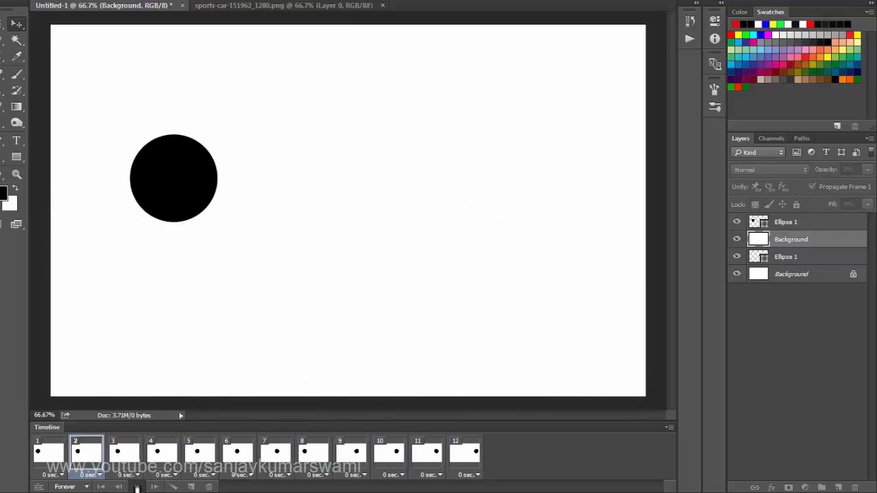
# Step: Paste the copied frame onto frame 9 with the Replace Frames method and preview the animation
pyautogui.click(355, 454)
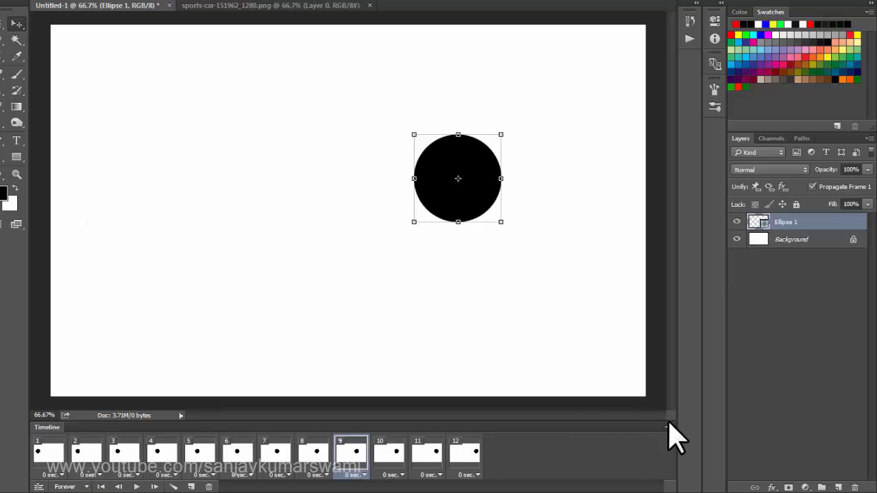
pyautogui.click(668, 426)
pyautogui.click(722, 202)
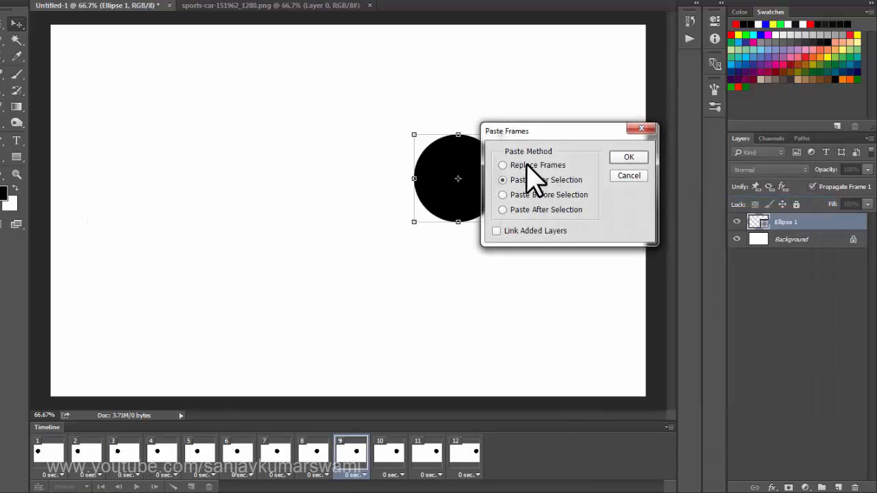
pyautogui.click(628, 159)
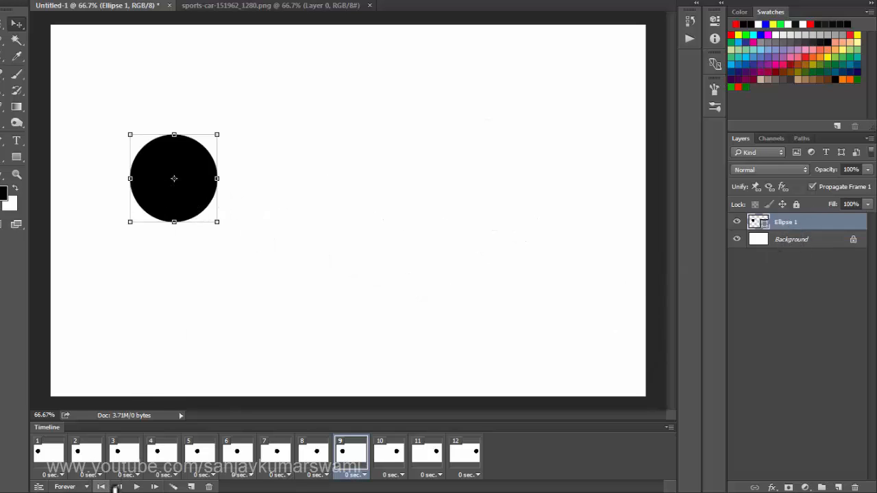
pyautogui.click(136, 486)
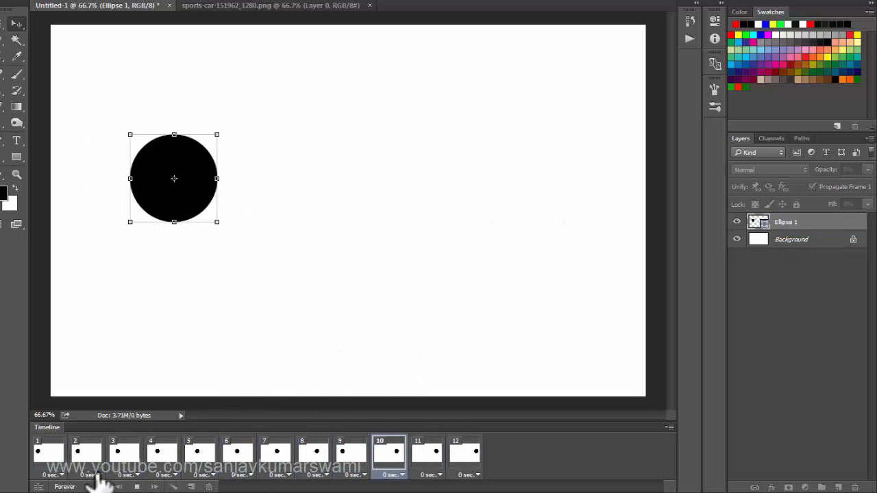
pyautogui.click(136, 486)
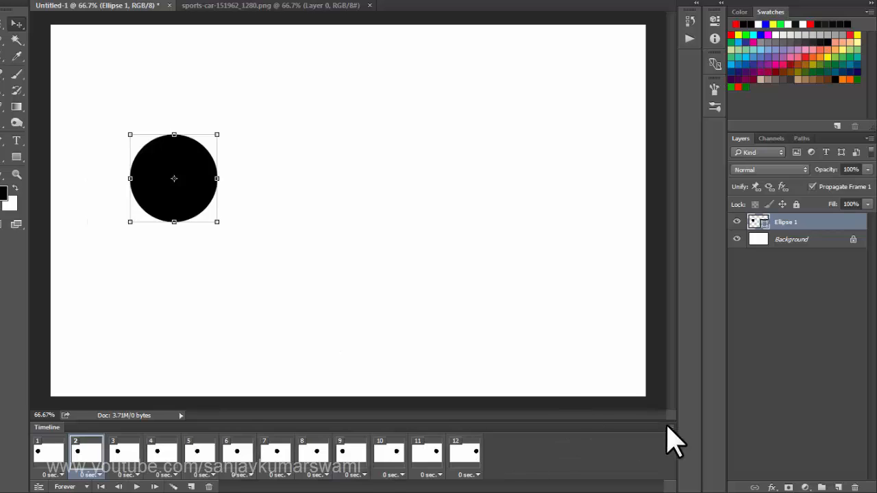
# Step: Examine the Go To frame commands and advance frame by frame from frame 2 to frame 5
pyautogui.click(668, 427)
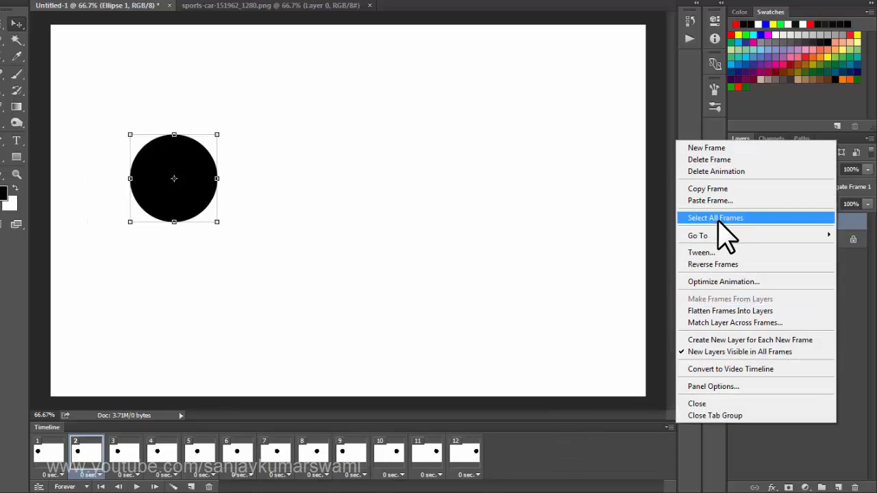
pyautogui.moveTo(719, 245)
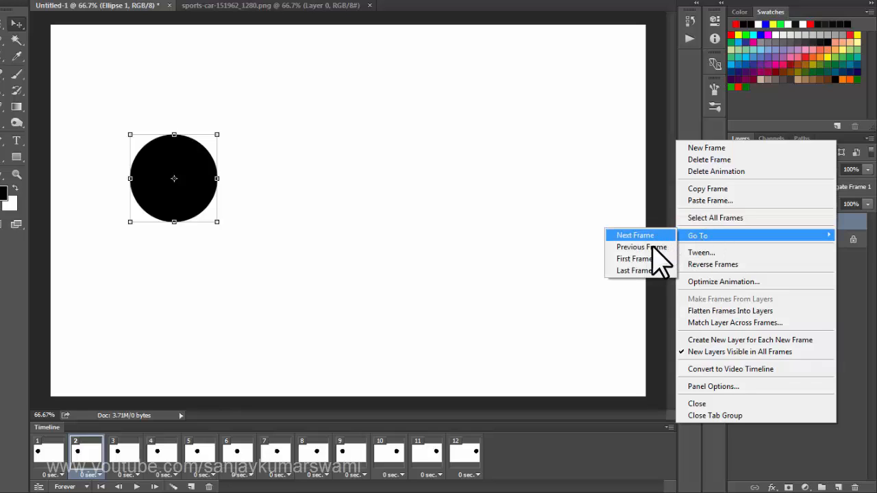
pyautogui.click(153, 487)
pyautogui.click(155, 486)
pyautogui.click(155, 486)
pyautogui.click(155, 486)
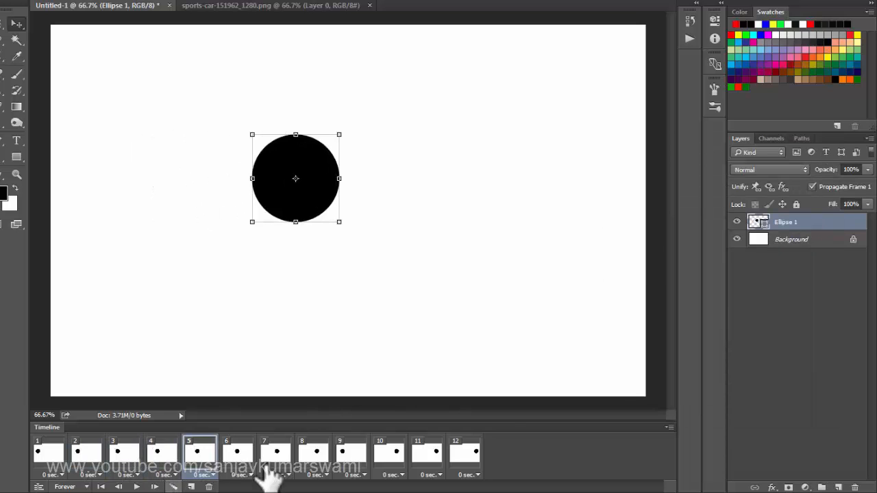
# Step: Use the Go To frame commands to jump to the animation's first frame and to its last frame
pyautogui.click(670, 426)
pyautogui.moveTo(705, 236)
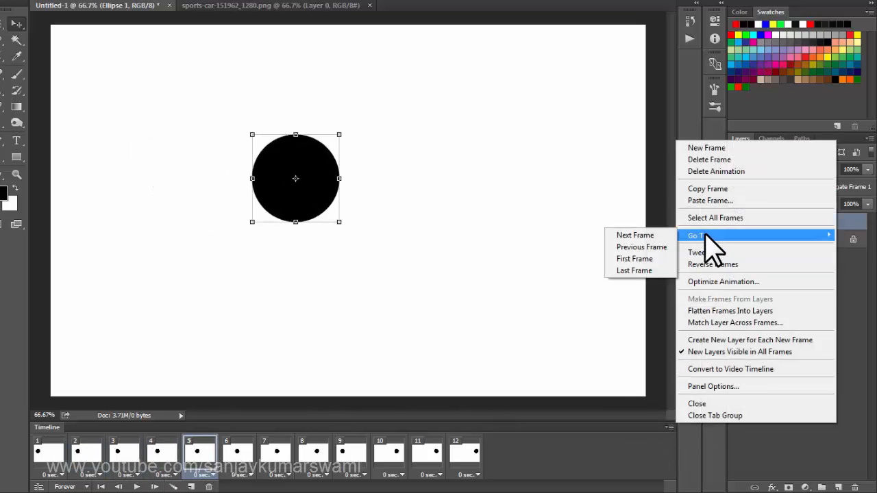
pyautogui.click(635, 259)
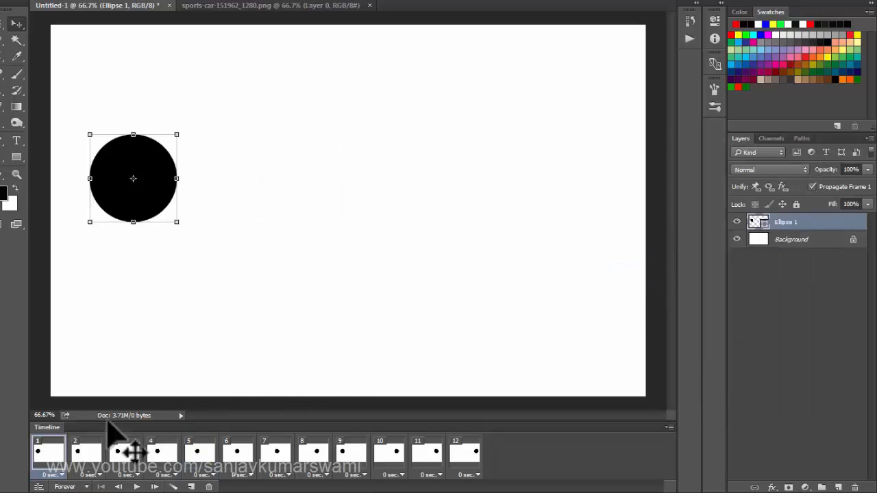
pyautogui.click(669, 426)
pyautogui.moveTo(702, 236)
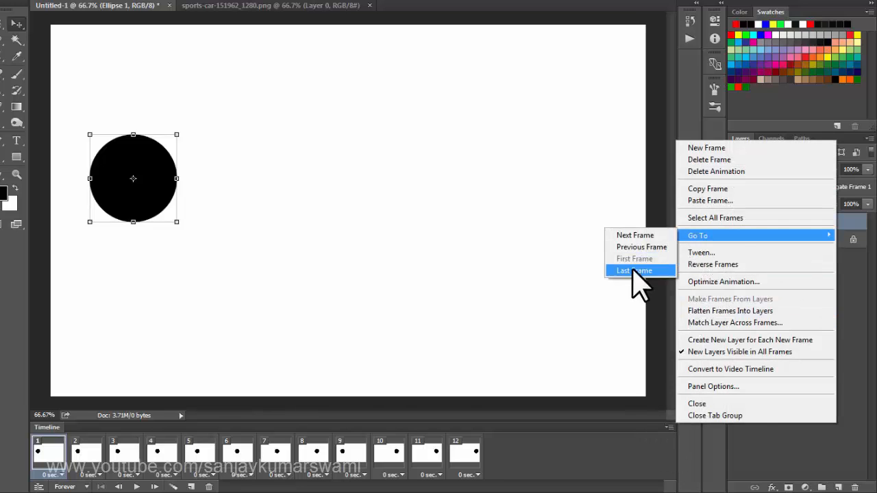
pyautogui.click(634, 270)
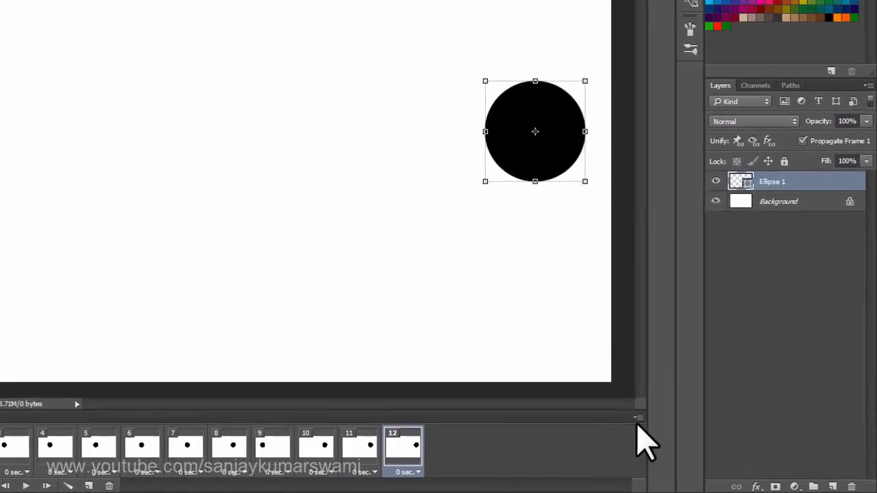
pyautogui.click(668, 426)
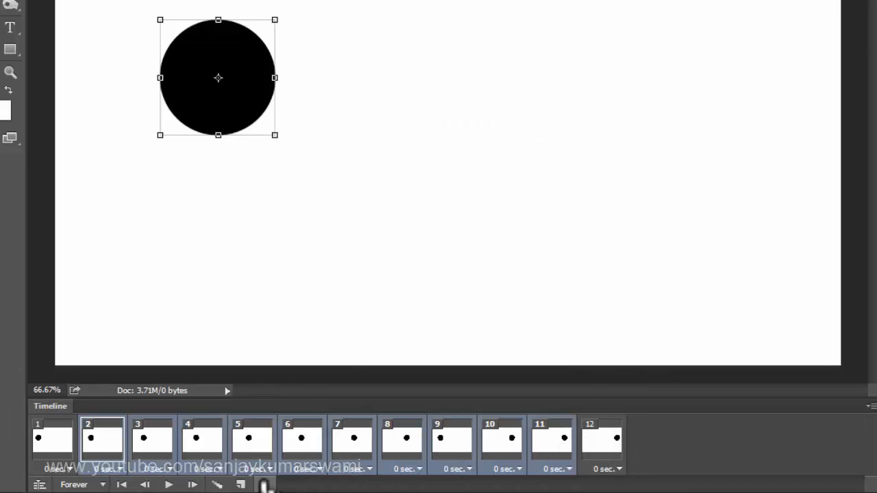
# Step: Delete frames 2 to 11 and tween the two remaining frames with 10 new in-between frames
pyautogui.click(263, 484)
pyautogui.click(68, 449)
pyautogui.click(110, 445)
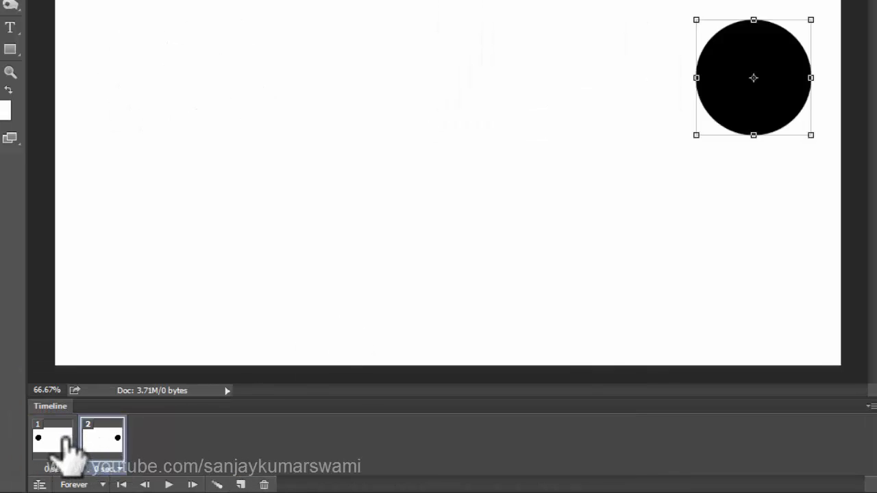
pyautogui.click(69, 449)
pyautogui.keyDown('shift'); pyautogui.click(103, 445); pyautogui.keyUp('shift')
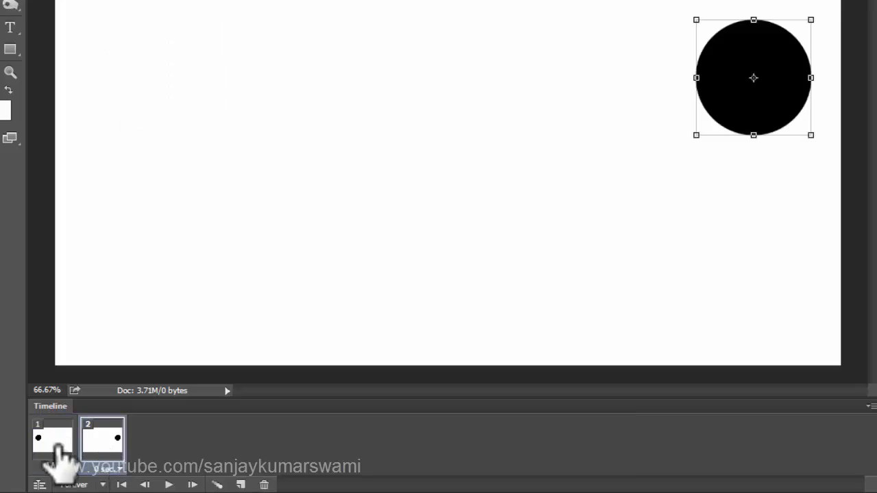
pyautogui.click(216, 484)
pyautogui.click(613, 112)
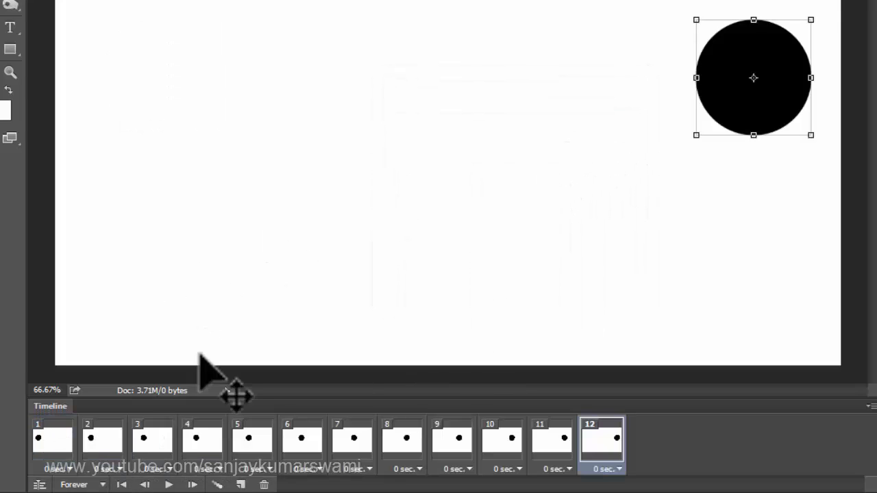
# Step: Select all 12 frames and duplicate them at the end of the animation
pyautogui.keyDown('shift'); pyautogui.click(59, 442); pyautogui.keyUp('shift')
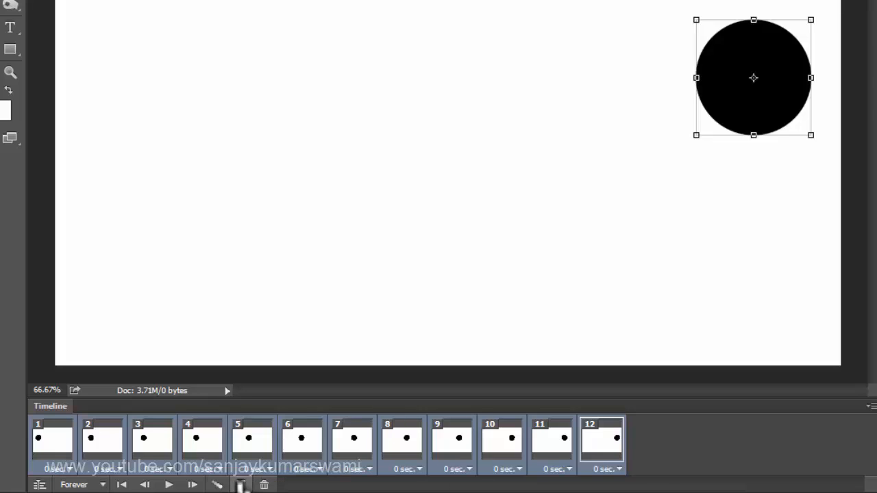
pyautogui.click(239, 485)
pyautogui.moveTo(520, 491); pyautogui.dragTo(489, 491)
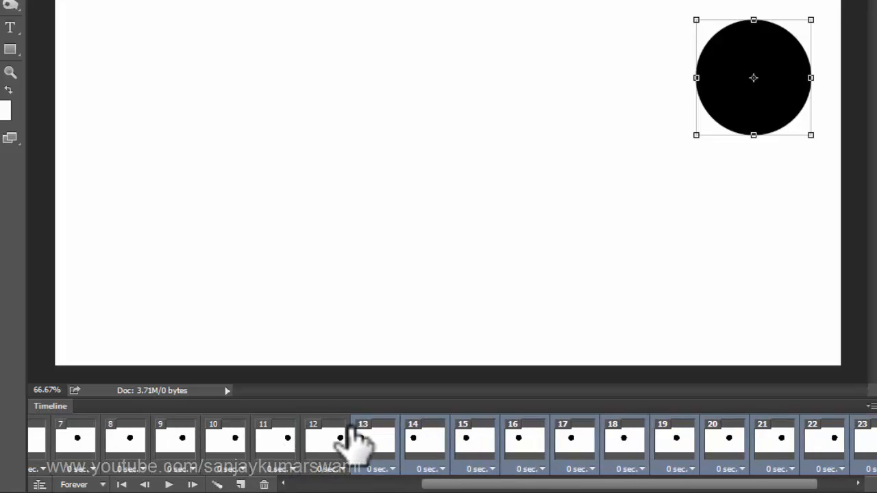
pyautogui.moveTo(621, 490); pyautogui.dragTo(695, 488)
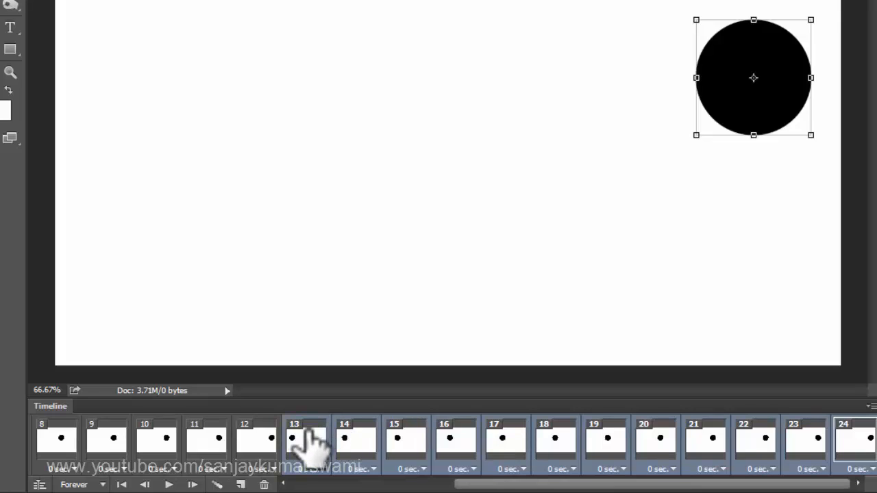
# Step: Reverse the order of duplicated frames 13 to 24 and preview the animation
pyautogui.click(714, 422)
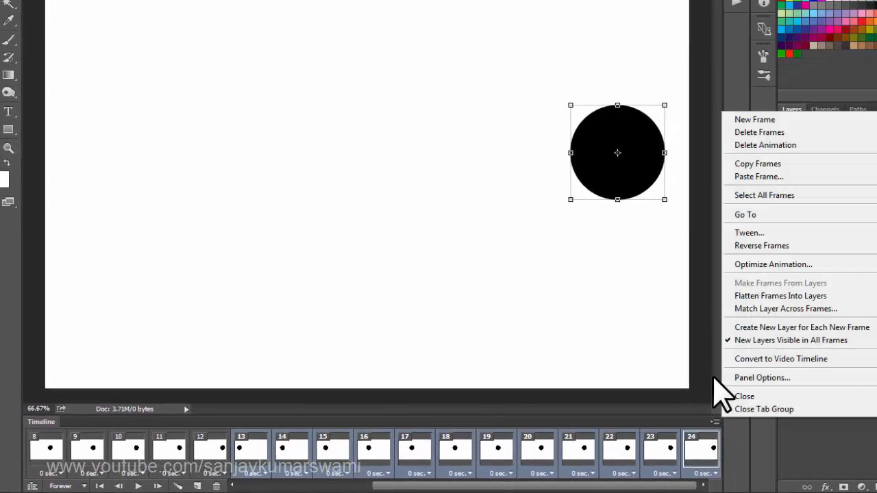
pyautogui.click(774, 246)
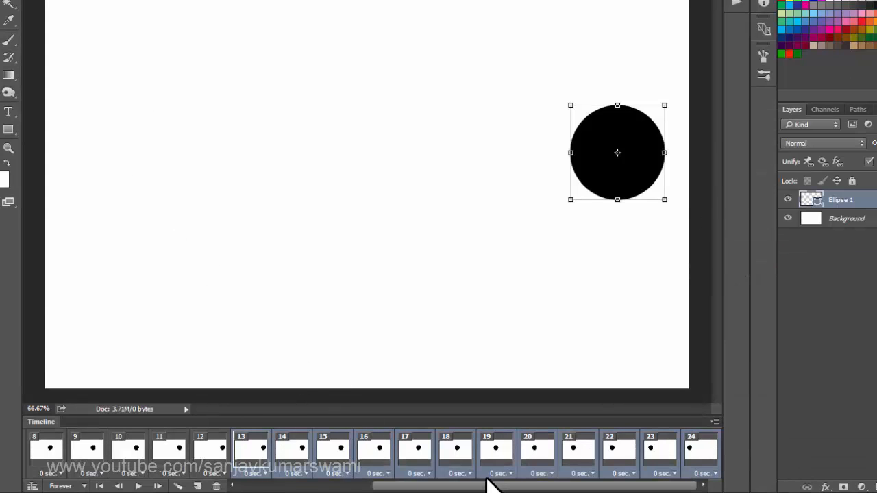
pyautogui.moveTo(478, 489); pyautogui.dragTo(308, 489)
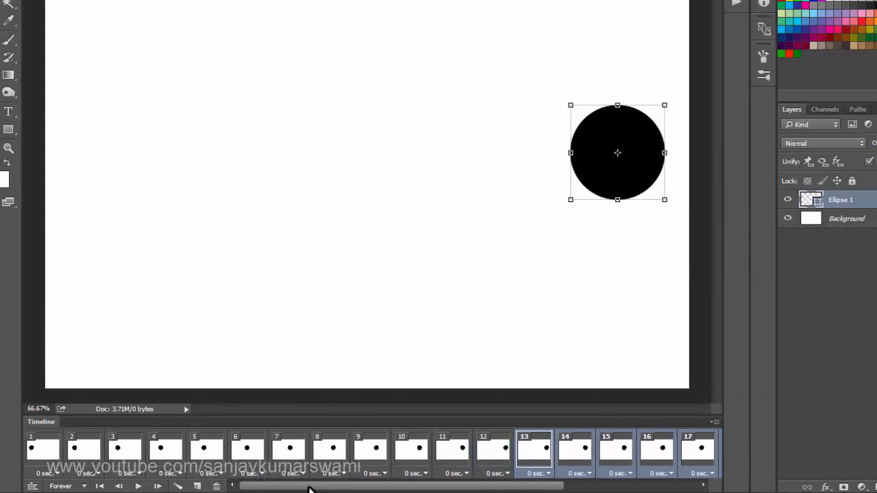
pyautogui.click(137, 486)
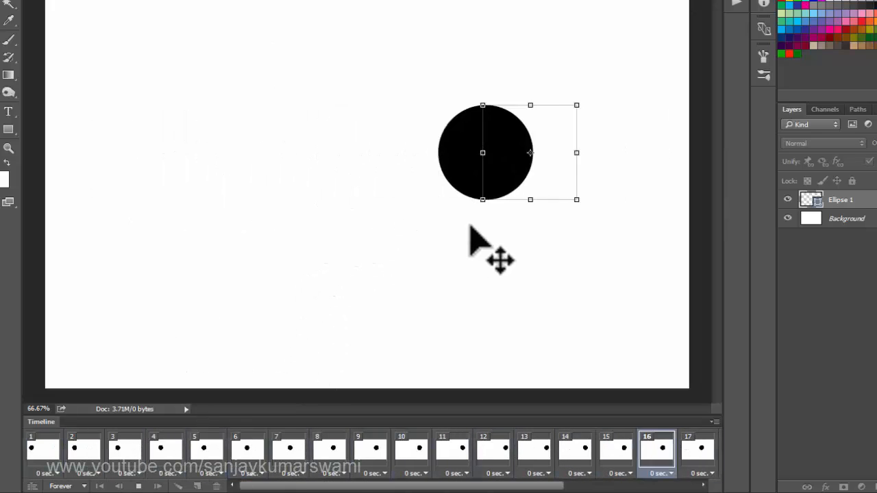
pyautogui.click(138, 485)
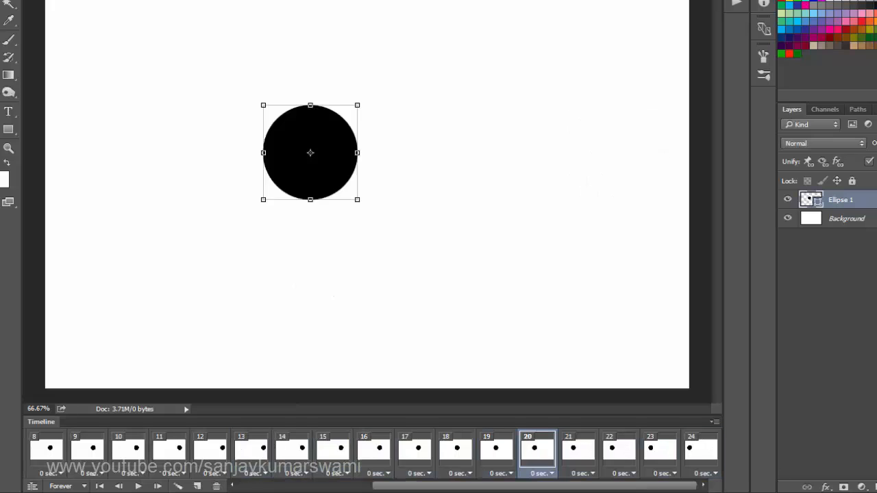
# Step: Preview the animation of the original 12 frames and undo the frame duplication
pyautogui.press('space')
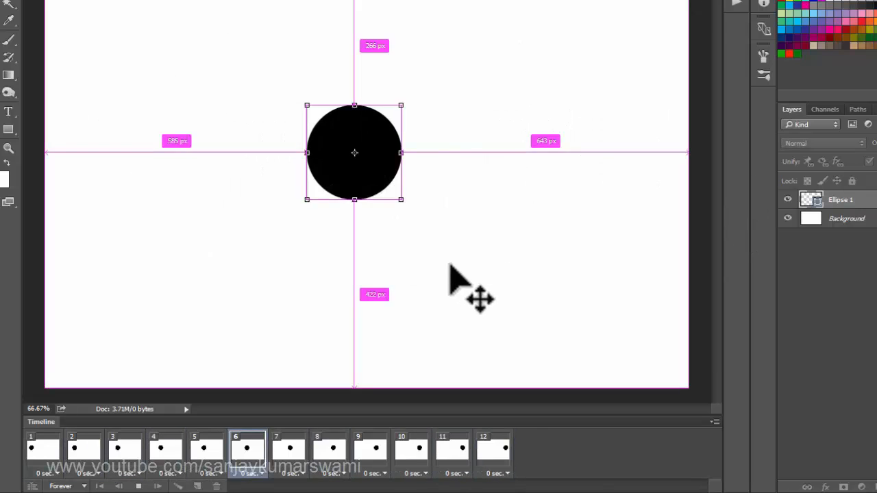
pyautogui.press('space')
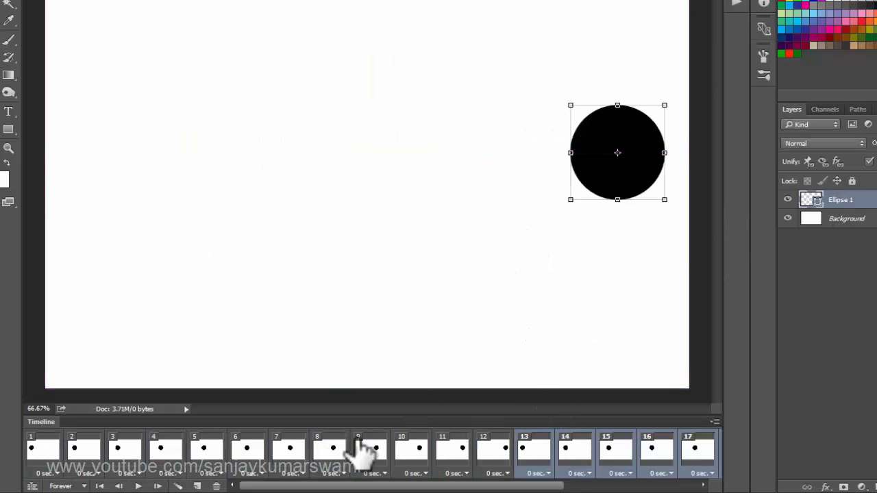
pyautogui.hotkey('ctrl', 'z')
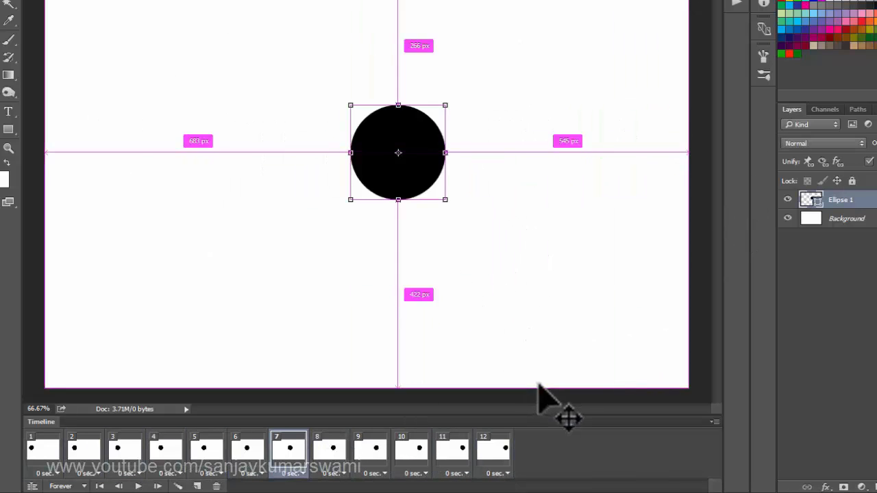
# Step: Examine the Optimize Animation options Bounding Box and Redundant Pixel Removal without applying them, and review the remaining frame commands
pyautogui.click(713, 421)
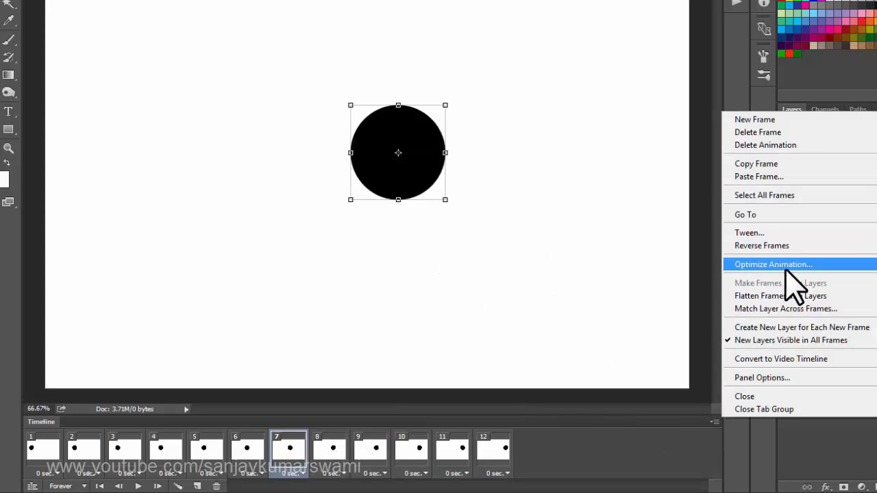
pyautogui.click(786, 269)
pyautogui.moveTo(450, 98); pyautogui.dragTo(561, 154)
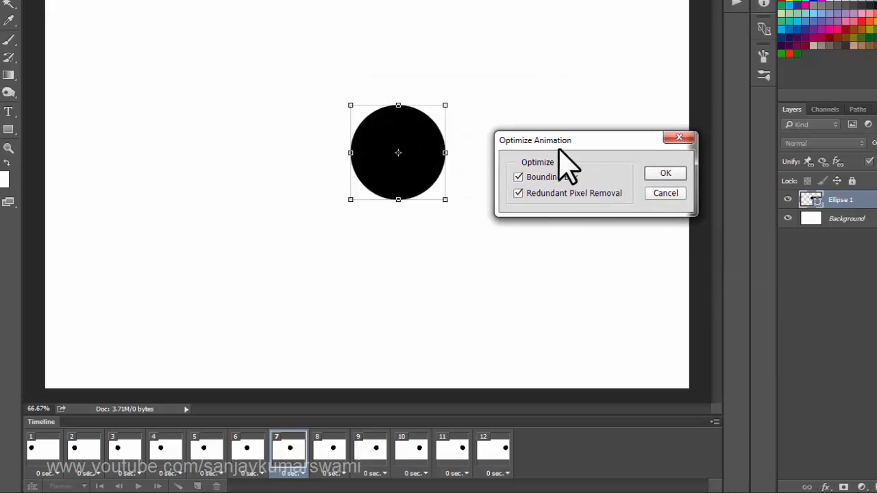
pyautogui.click(552, 180)
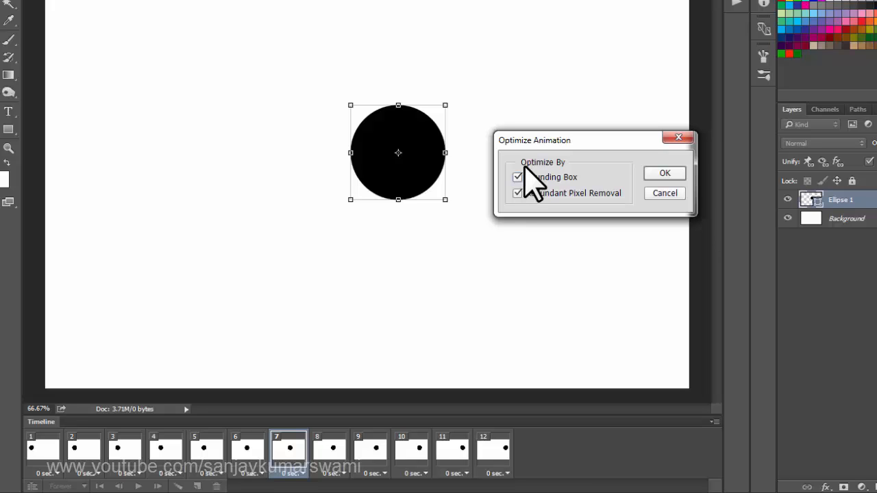
pyautogui.moveTo(548, 141); pyautogui.dragTo(516, 118)
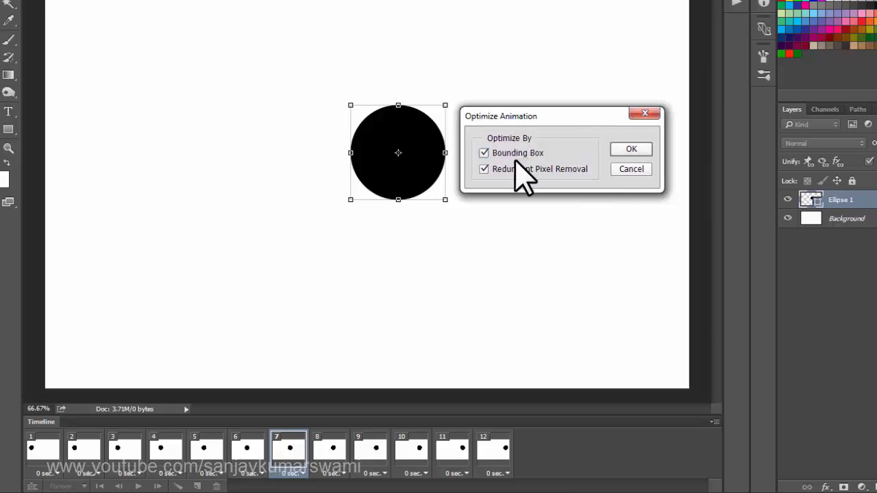
pyautogui.click(630, 171)
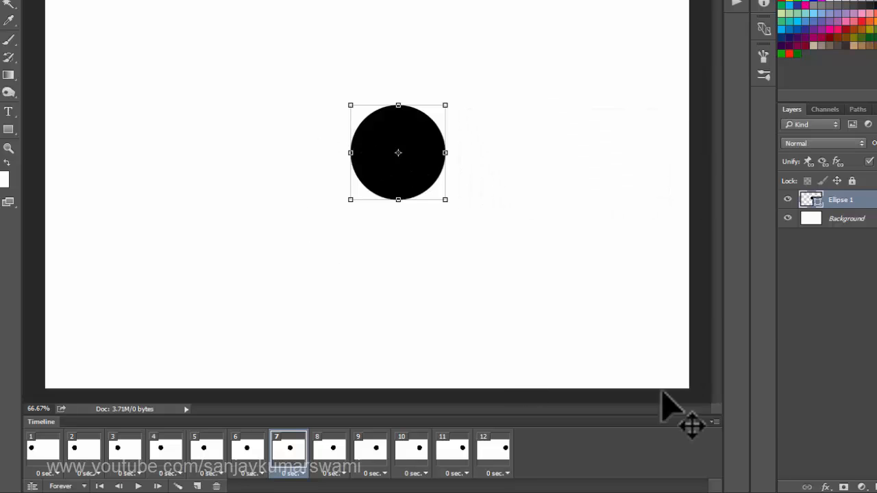
pyautogui.click(712, 422)
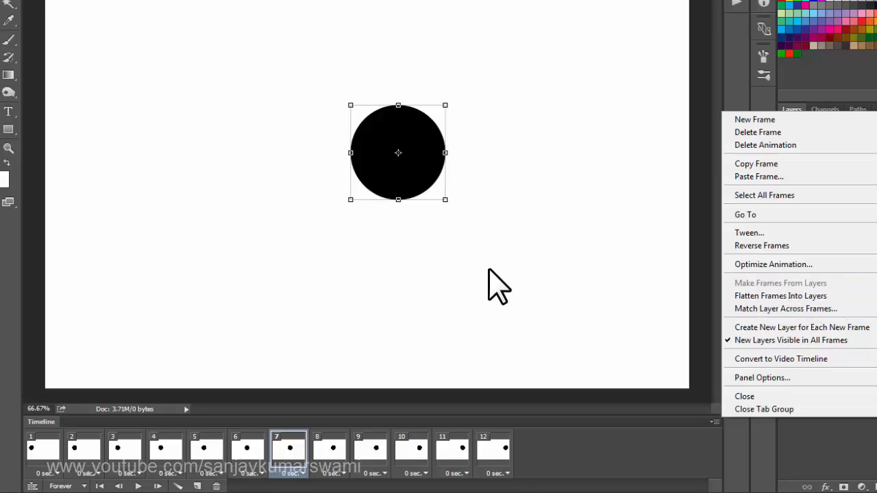
pyautogui.click(431, 195)
# Step: Delete frames 2 to 12 and remove the Ellipse 1 layer, leaving one blank frame with the Background
pyautogui.click(498, 452)
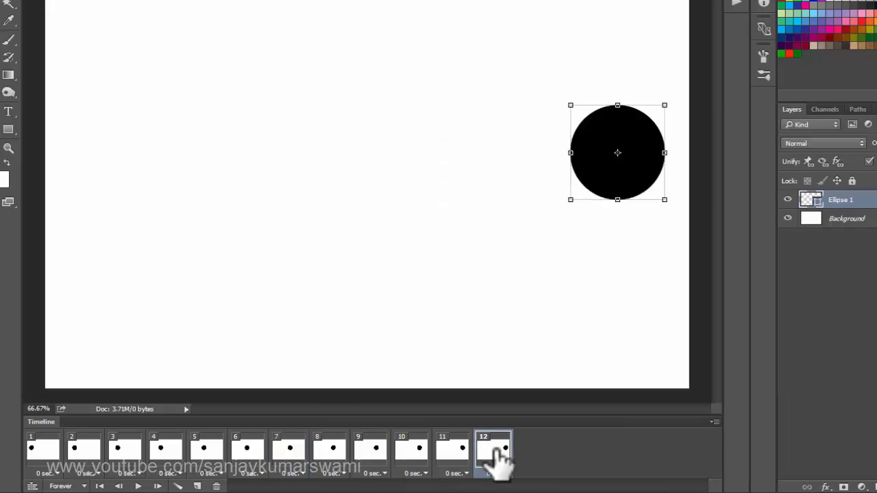
pyautogui.keyDown('shift'); pyautogui.click(74, 452); pyautogui.keyUp('shift')
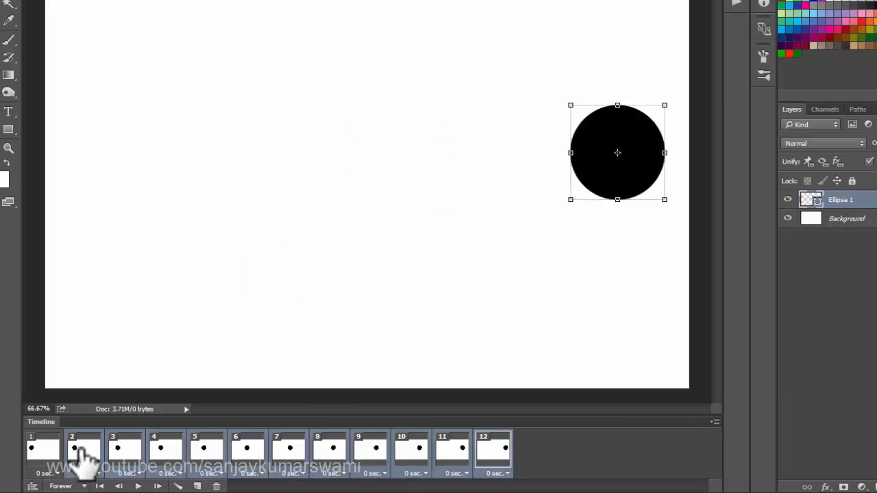
pyautogui.click(217, 486)
pyautogui.press('Return')
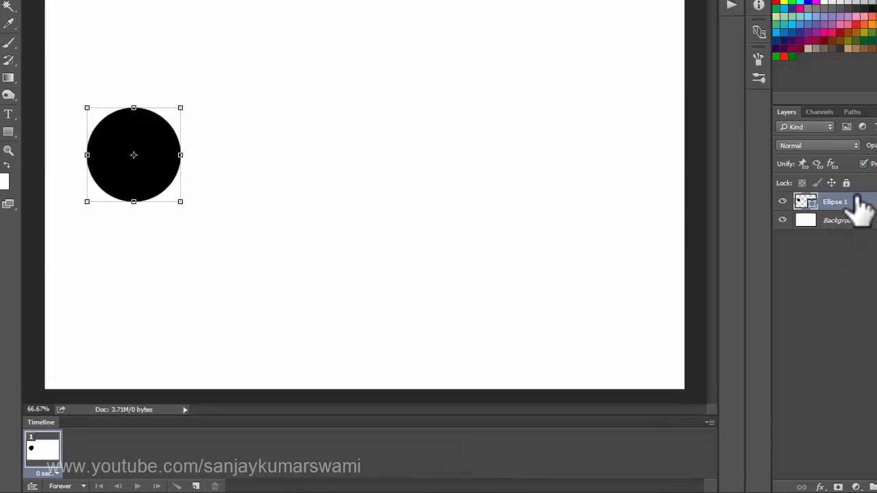
pyautogui.click(876, 486)
pyautogui.press('Return')
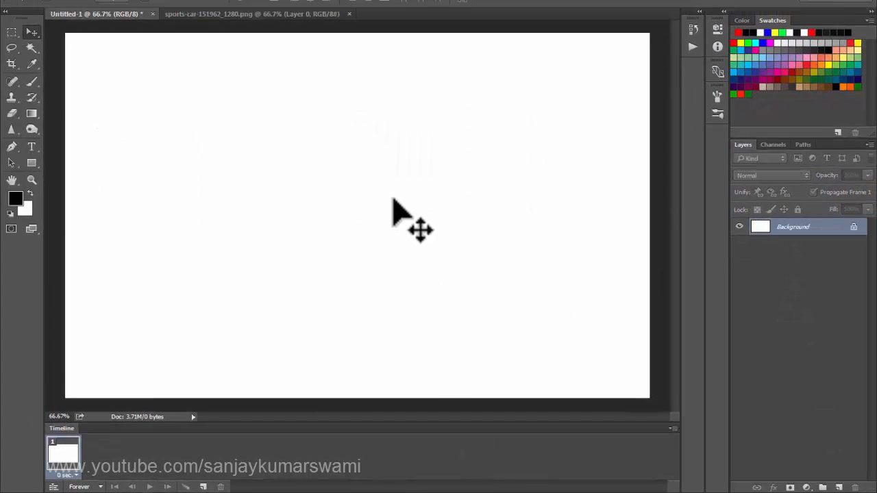
# Step: Switch to the Photos folder in Windows Explorer, place its five photos in the document, and scale ss copy to fill the canvas
pyautogui.hotkey('alt', 'Tab')
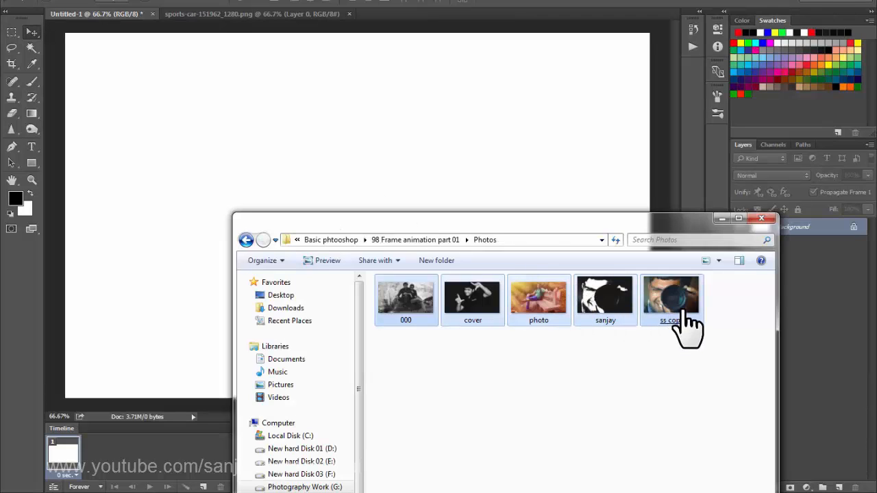
pyautogui.moveTo(684, 314); pyautogui.dragTo(313, 127)
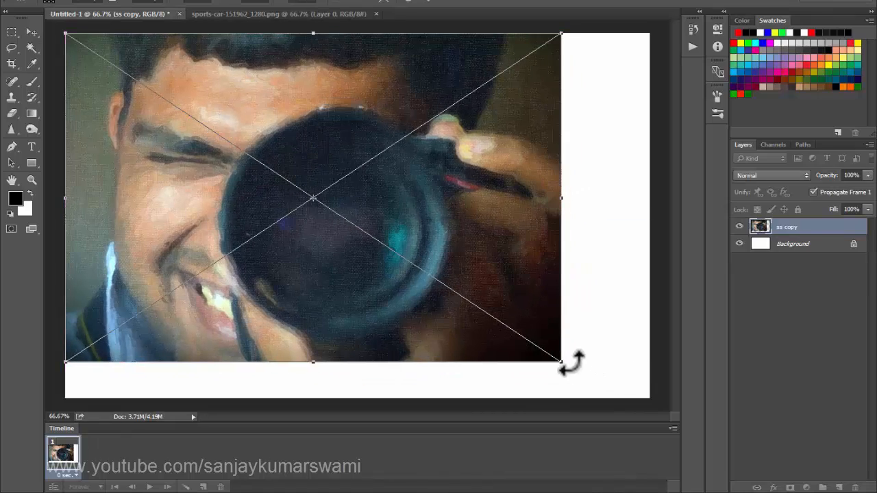
pyautogui.moveTo(560, 361); pyautogui.dragTo(656, 401)
pyautogui.press('Return')
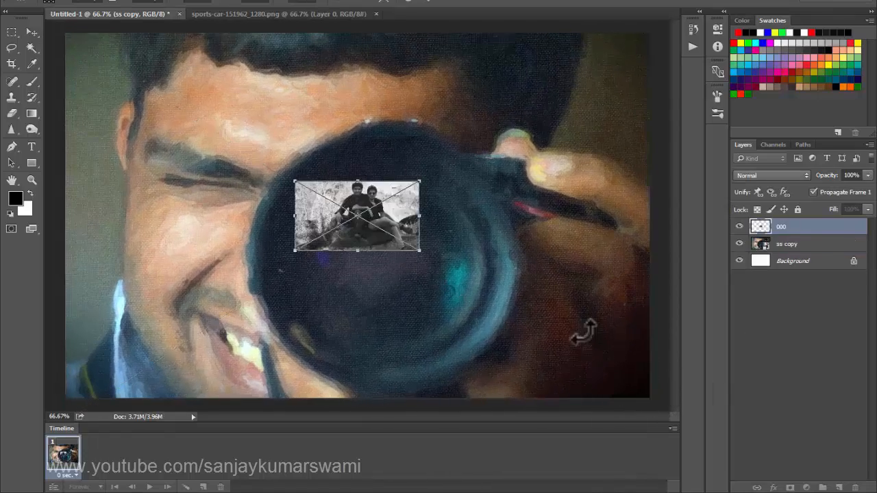
# Step: Enlarge the placed 000, cover, photo and black-and-white portrait images to fill the canvas, each on its own layer
pyautogui.moveTo(615, 46); pyautogui.dragTo(685, 24)
pyautogui.press('Return')
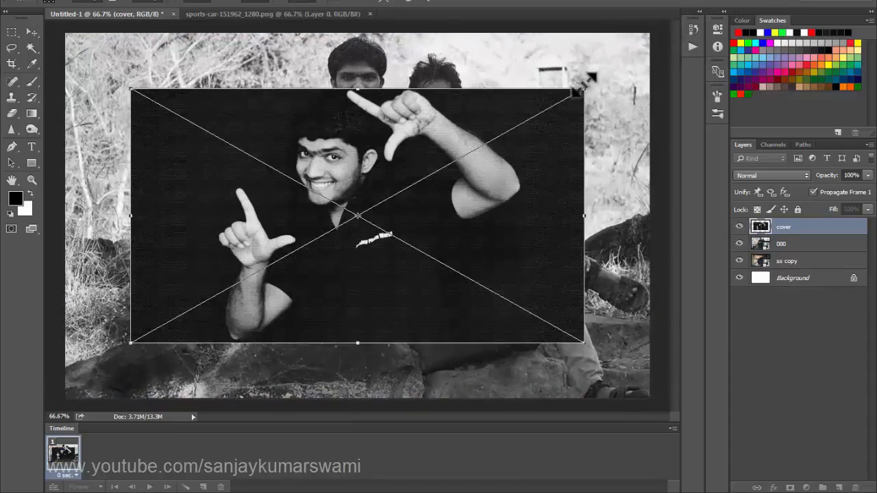
pyautogui.moveTo(581, 89); pyautogui.dragTo(687, 21)
pyautogui.press('Return')
pyautogui.moveTo(435, 172); pyautogui.dragTo(687, 41)
pyautogui.press('Return')
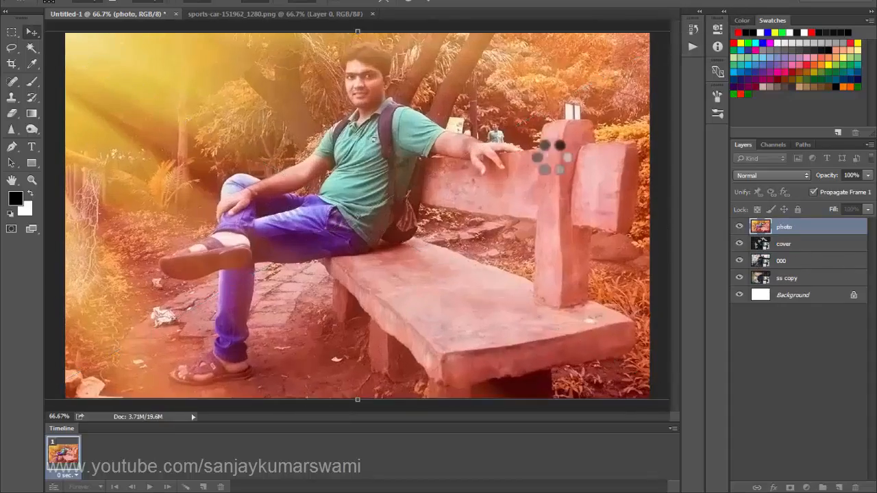
pyautogui.moveTo(610, 44); pyautogui.dragTo(652, 22)
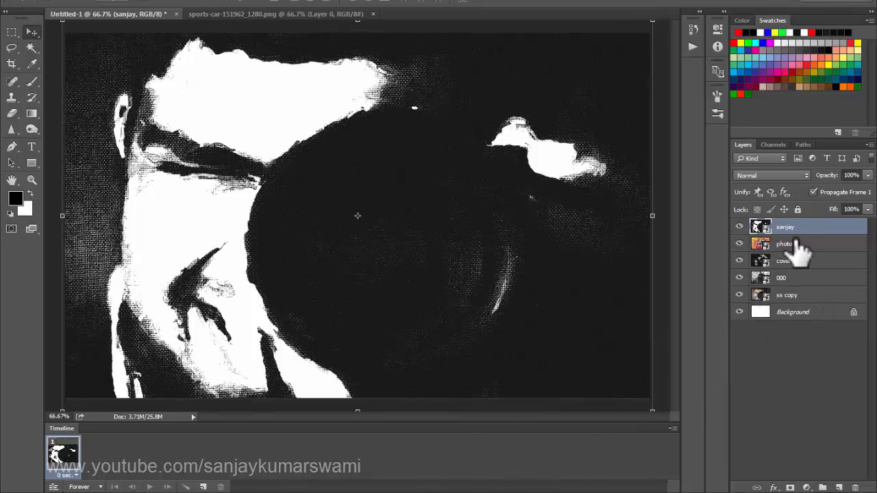
# Step: Make frames from all the document's layers and briefly play the resulting animation
pyautogui.click(673, 428)
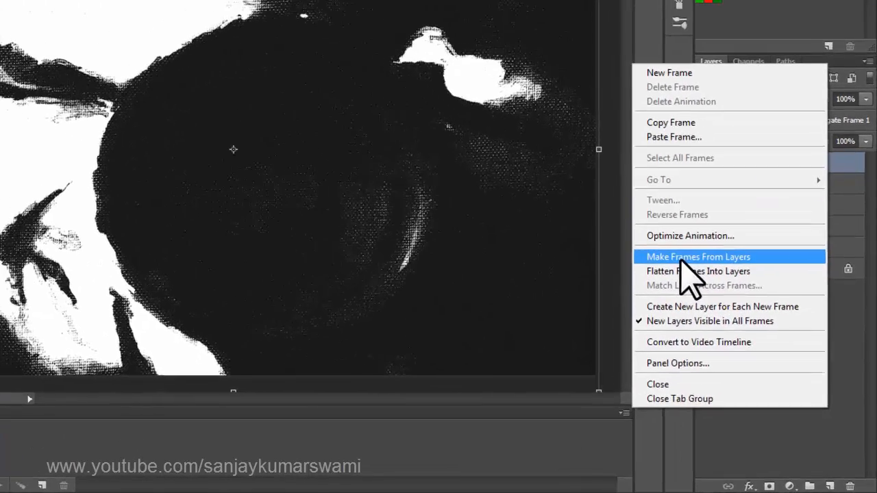
pyautogui.click(726, 303)
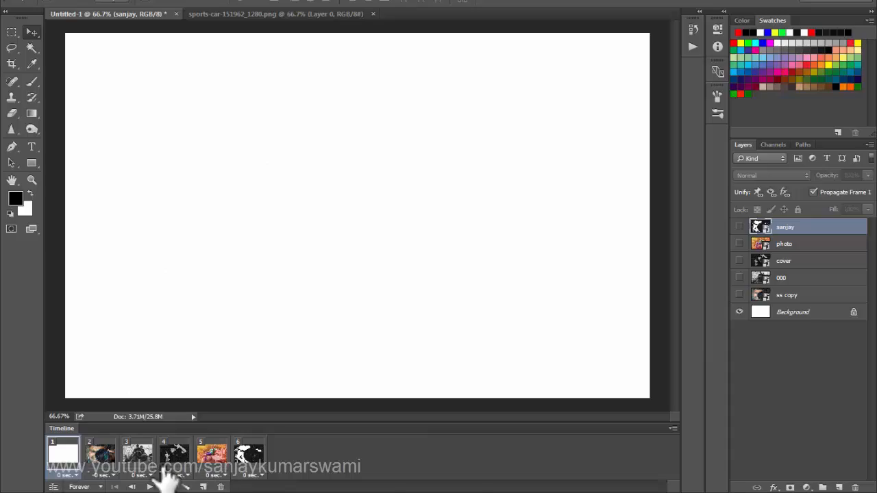
pyautogui.click(148, 487)
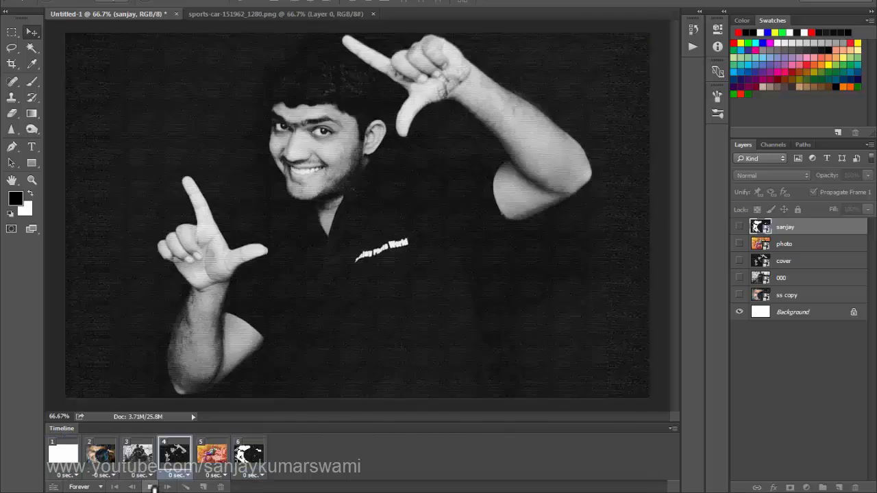
pyautogui.click(150, 487)
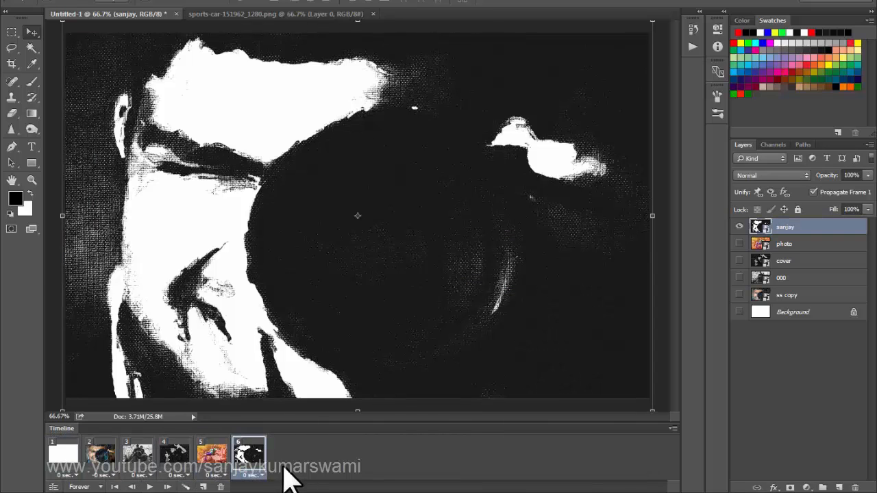
# Step: Delete the blank white first frame that shows only the Background layer
pyautogui.click(61, 454)
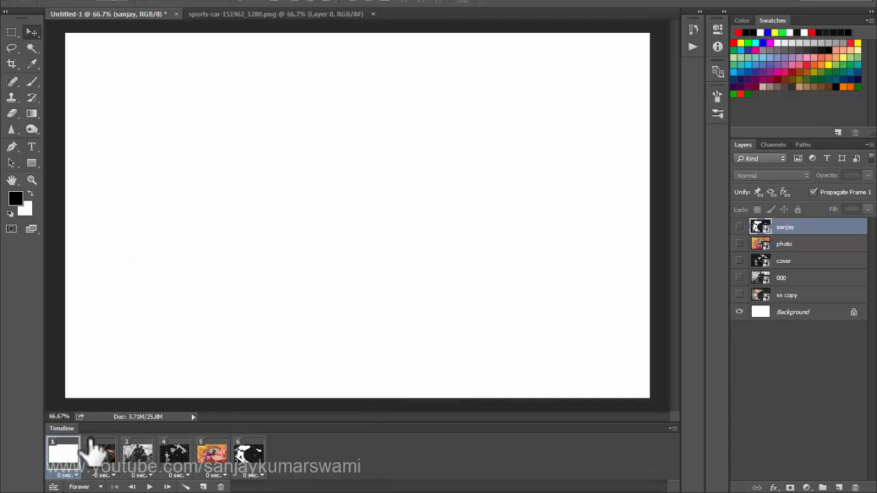
pyautogui.click(221, 486)
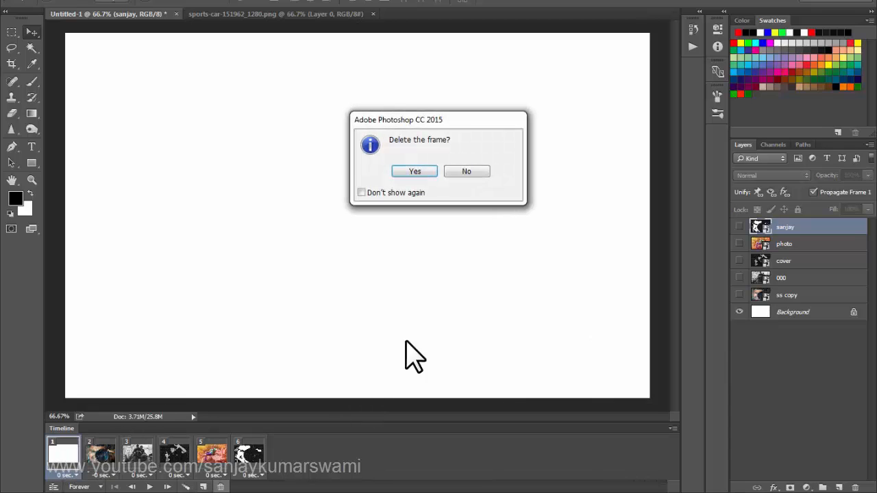
pyautogui.click(416, 172)
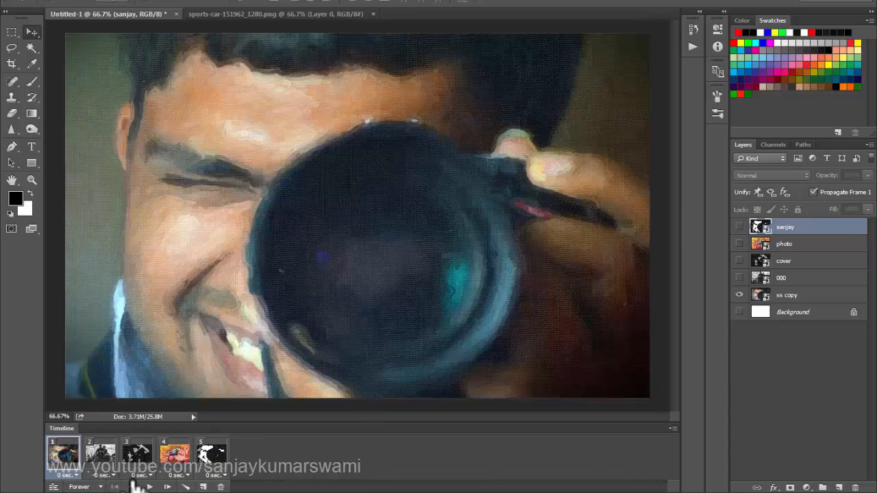
# Step: Set the delay of all five photo frames to 0.1 seconds and preview the animation
pyautogui.keyDown('shift'); pyautogui.click(212, 471); pyautogui.keyUp('shift')
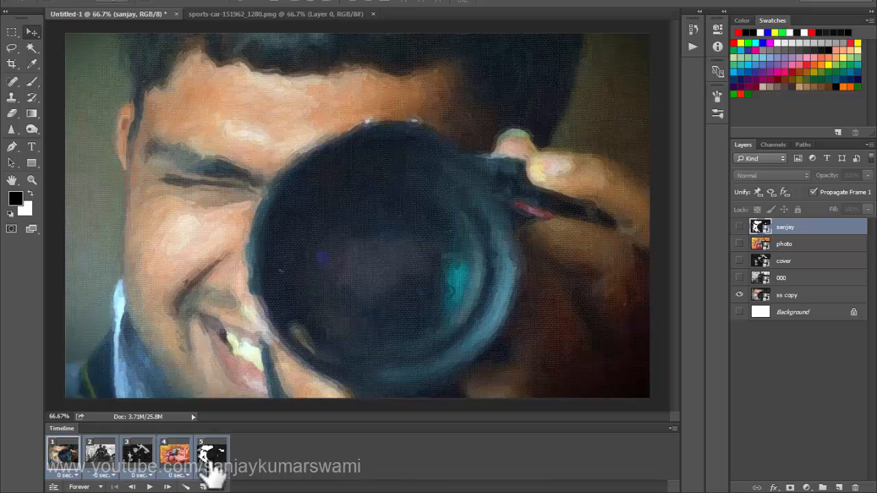
pyautogui.click(139, 475)
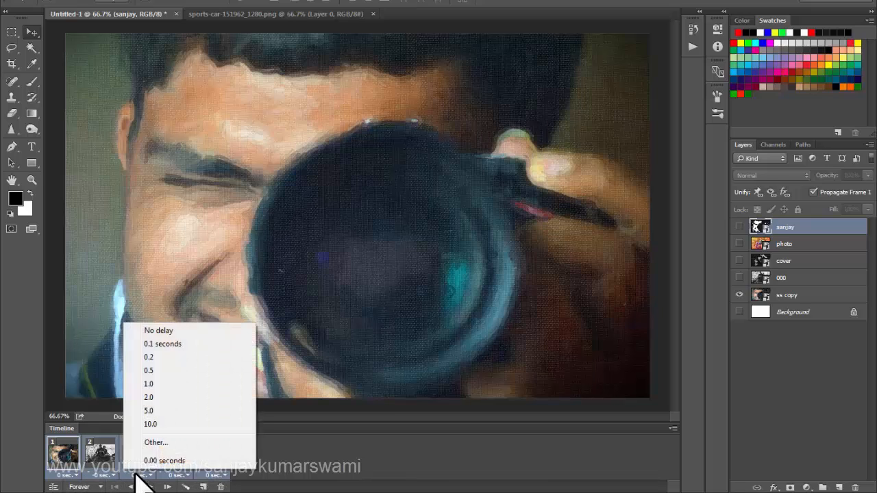
pyautogui.click(211, 474)
pyautogui.click(212, 475)
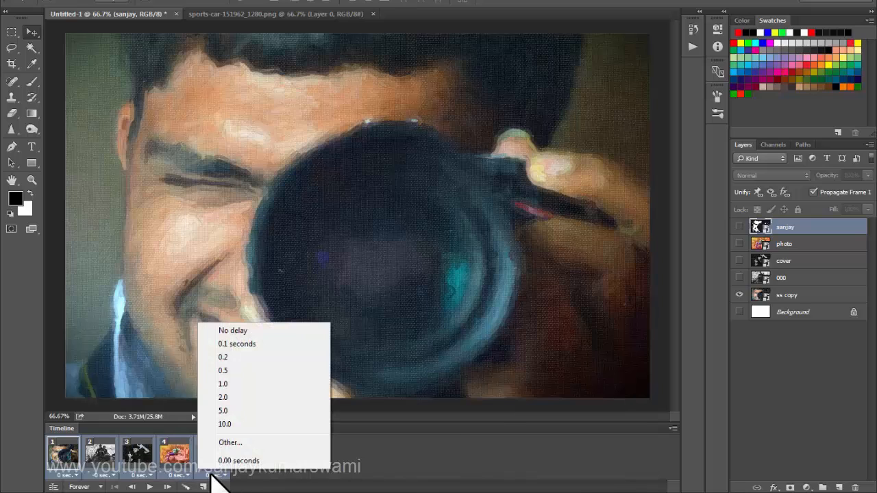
pyautogui.click(237, 344)
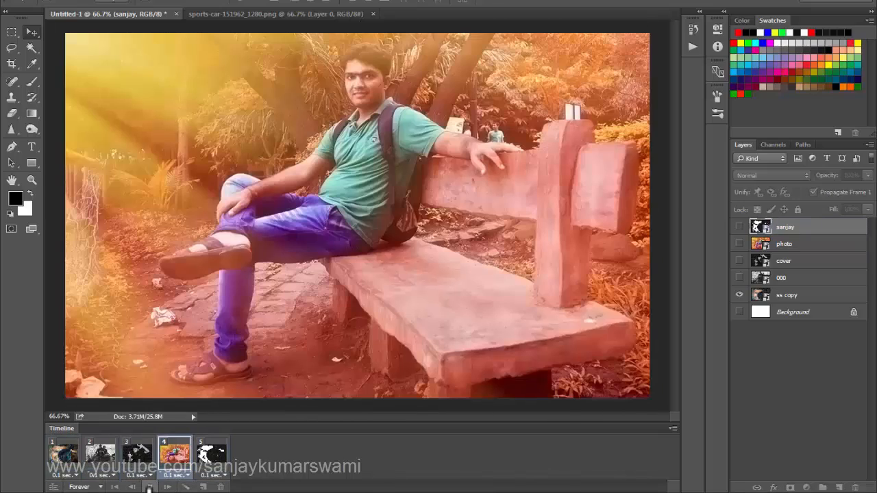
pyautogui.click(149, 487)
# Step: Set the delay of all five photo frames to 0.5 seconds and play the animation
pyautogui.click(180, 475)
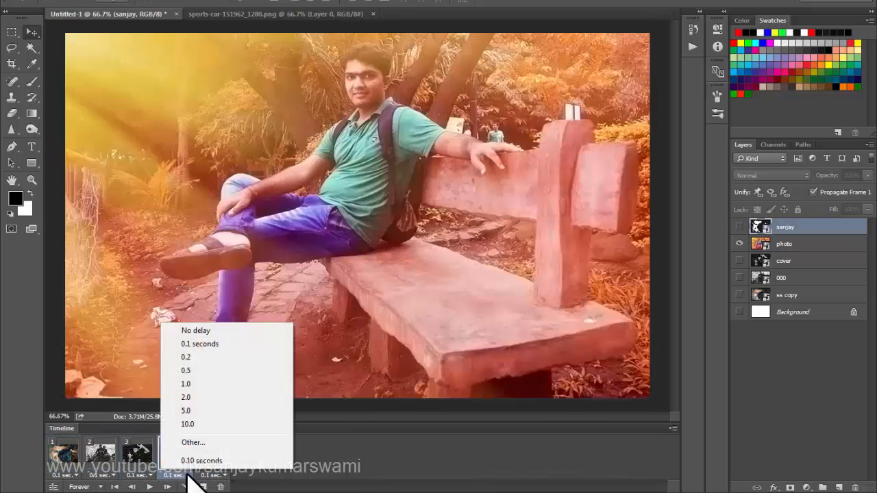
pyautogui.press('Escape')
pyautogui.click(62, 454)
pyautogui.keyDown('shift'); pyautogui.click(213, 461); pyautogui.keyUp('shift')
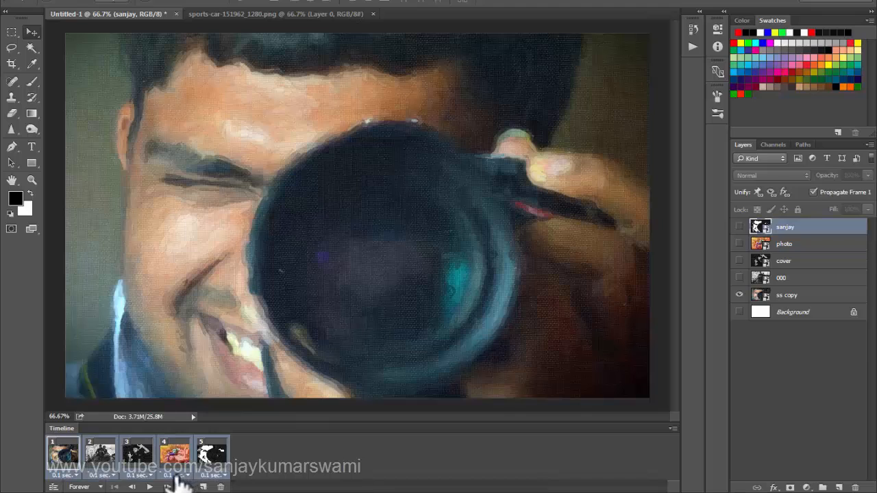
pyautogui.click(178, 475)
pyautogui.click(189, 370)
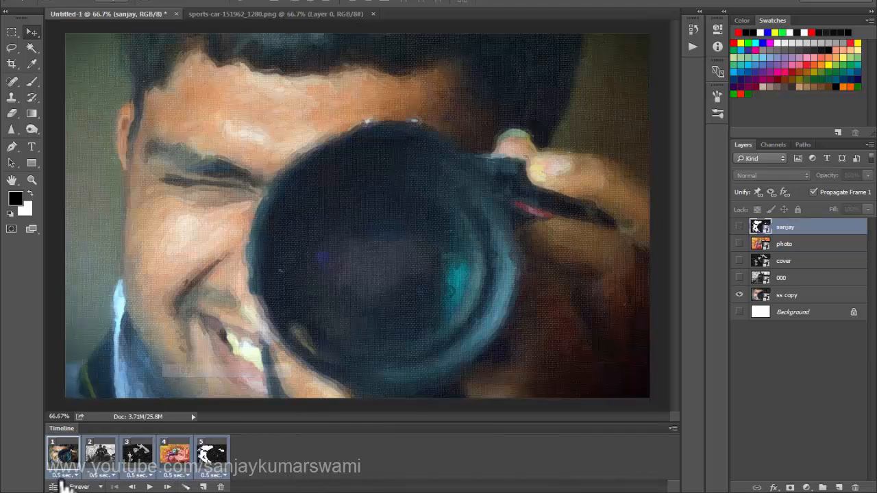
pyautogui.click(148, 487)
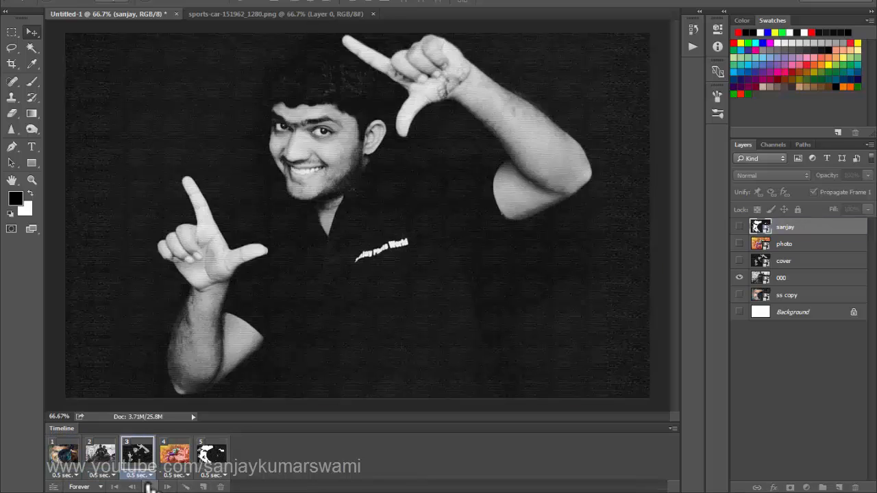
# Step: Delete all the animation frames from the timeline and every picture layer above the Background
pyautogui.click(148, 487)
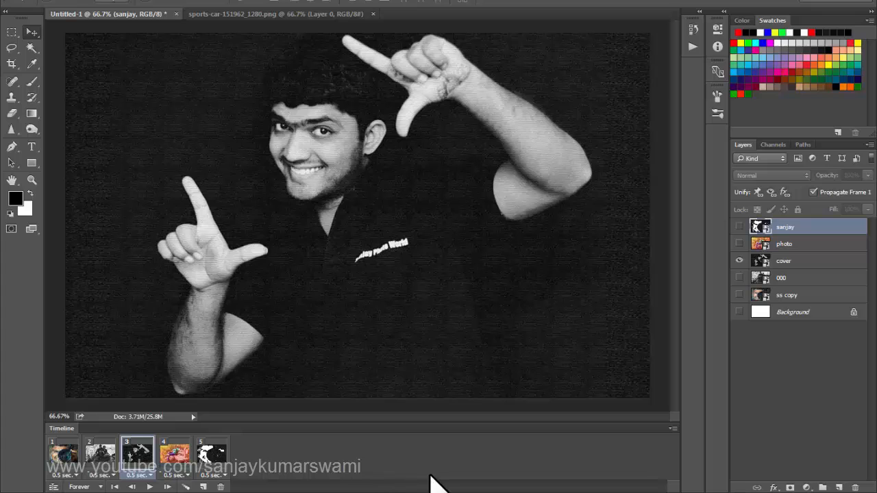
pyautogui.click(212, 455)
pyautogui.click(673, 428)
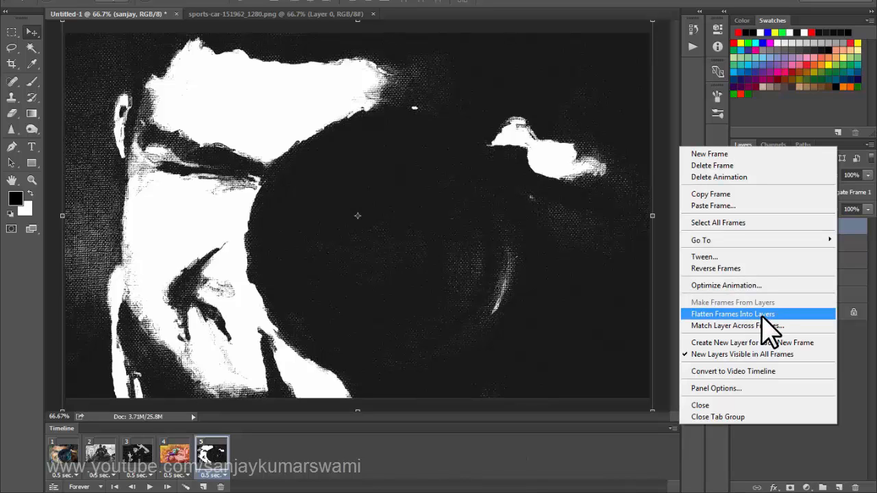
pyautogui.click(209, 477)
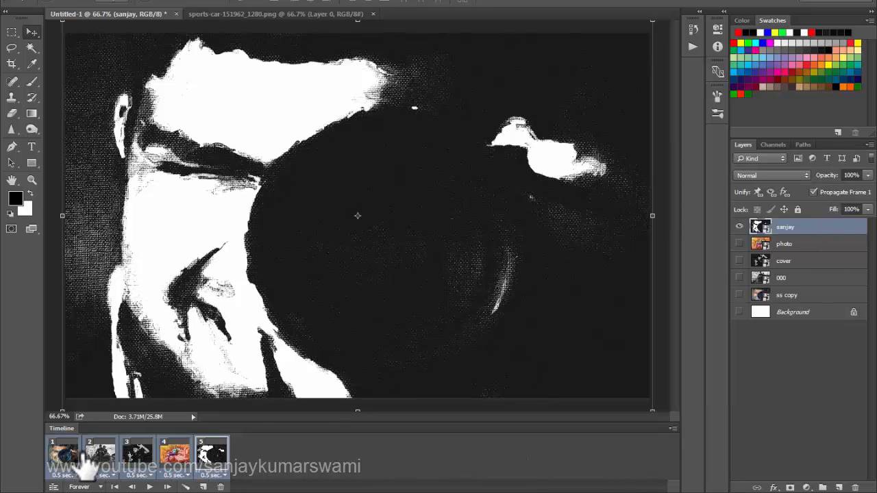
pyautogui.click(222, 487)
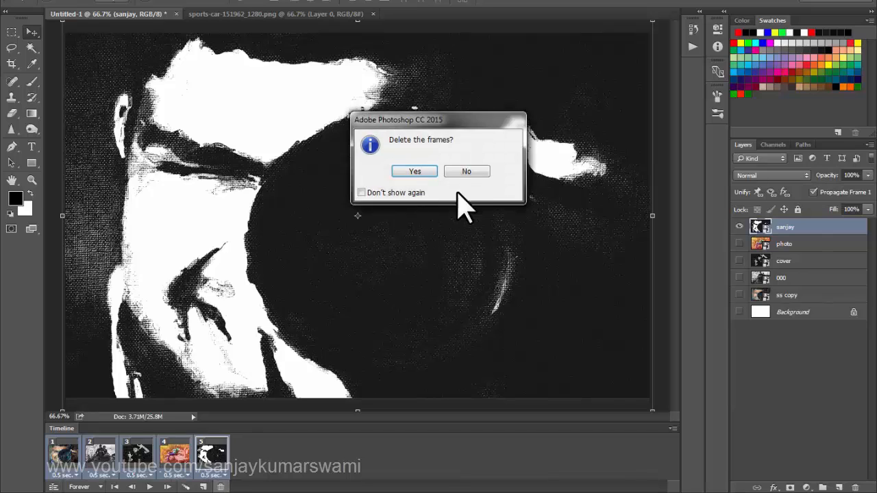
pyautogui.click(415, 171)
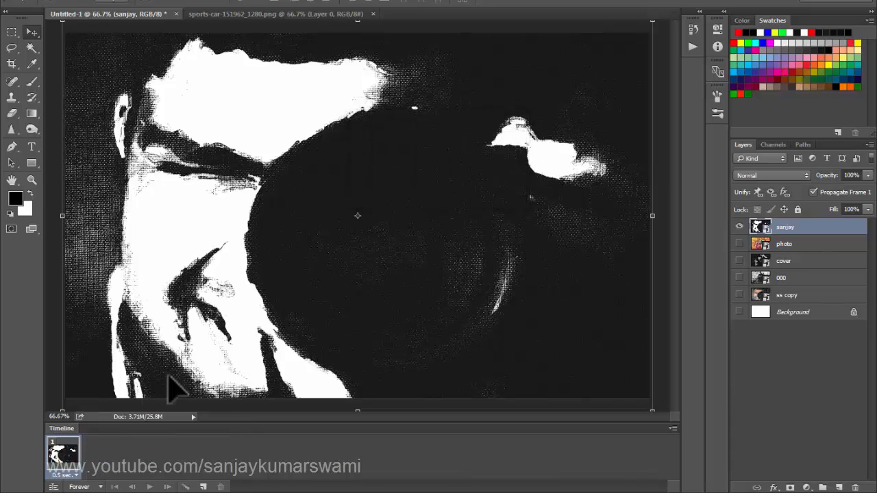
pyautogui.keyDown('shift'); pyautogui.click(806, 295); pyautogui.keyUp('shift')
pyautogui.press('Delete')
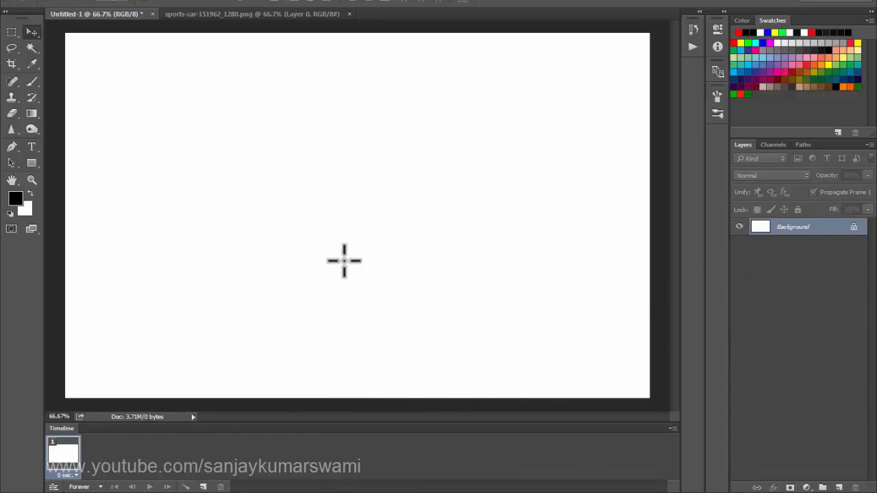
# Step: Draw a small black circle near the upper-left part of the blank canvas with the Ellipse tool
pyautogui.moveTo(128, 105); pyautogui.dragTo(192, 197)
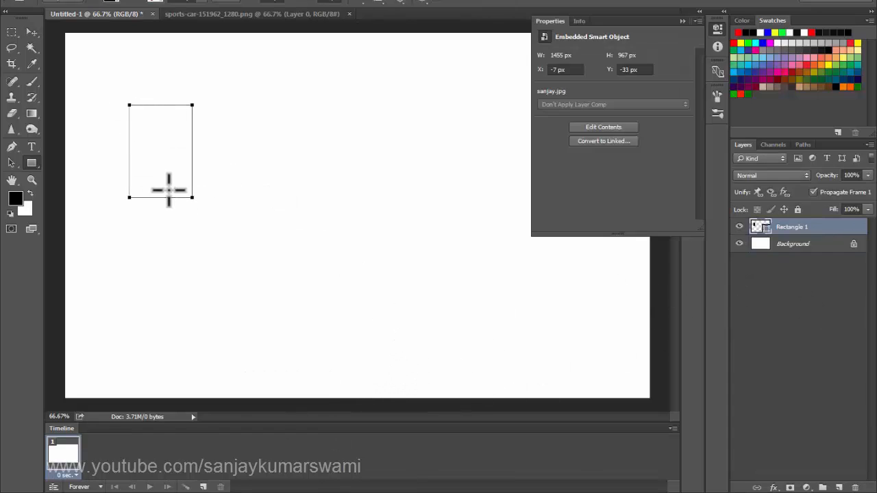
pyautogui.hotkey('ctrl', 'z')
pyautogui.rightClick(32, 163)
pyautogui.click(82, 183)
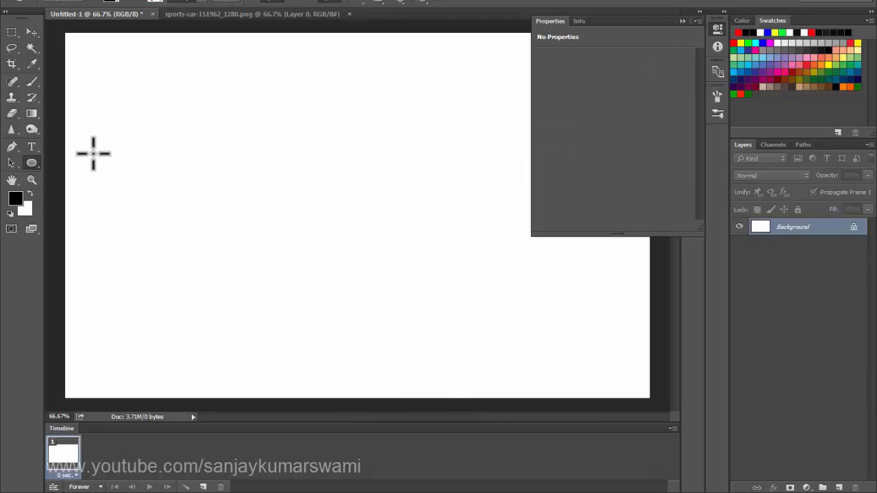
pyautogui.moveTo(96, 140); pyautogui.dragTo(144, 187)
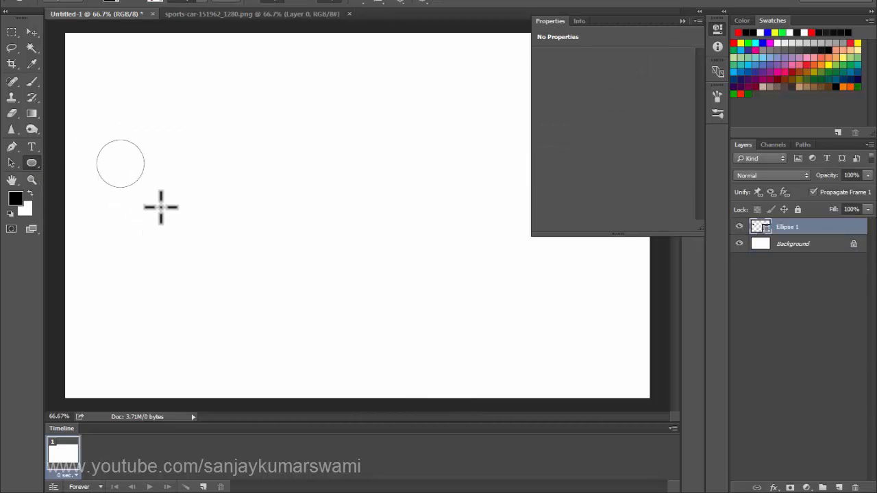
pyautogui.click(681, 20)
pyautogui.press('v')
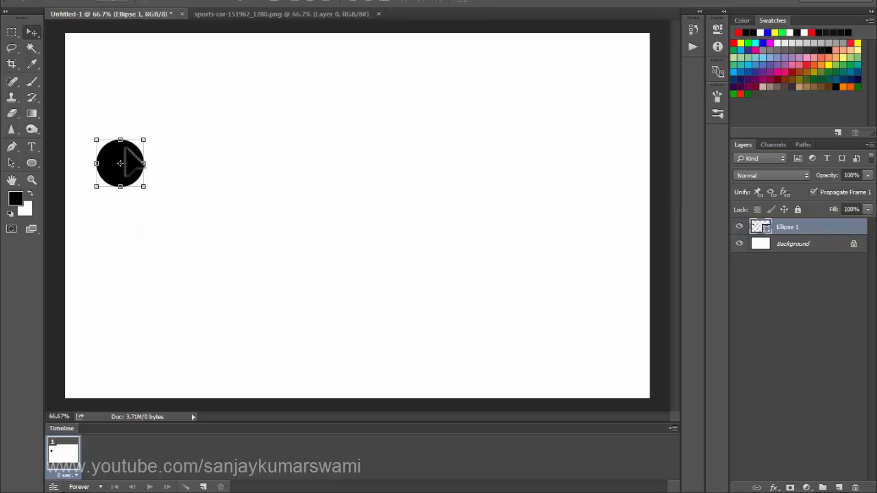
pyautogui.moveTo(127, 154); pyautogui.dragTo(322, 122)
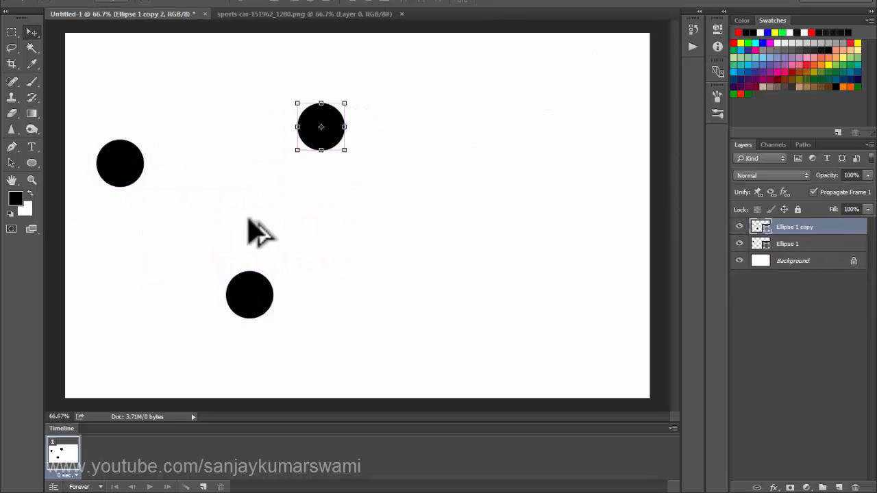
pyautogui.hotkey('ctrl', 'z')
pyautogui.moveTo(275, 291); pyautogui.dragTo(543, 328)
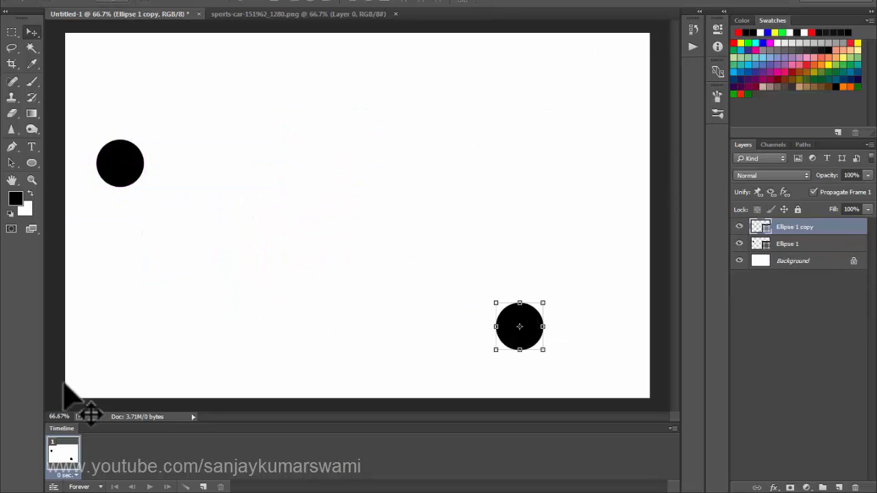
pyautogui.hotkey('ctrl', 'z')
pyautogui.hotkey('ctrl', 'alt', 'z')
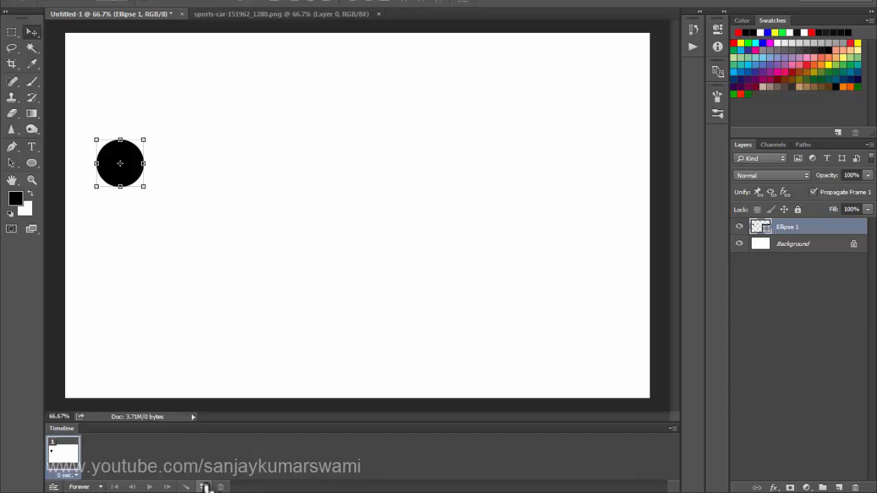
# Step: Add a second frame with the circle moved to the canvas's lower right, and tween both frames with 10 added frames
pyautogui.click(204, 486)
pyautogui.moveTo(121, 166); pyautogui.dragTo(515, 348)
pyautogui.keyDown('shift'); pyautogui.click(60, 453); pyautogui.keyUp('shift')
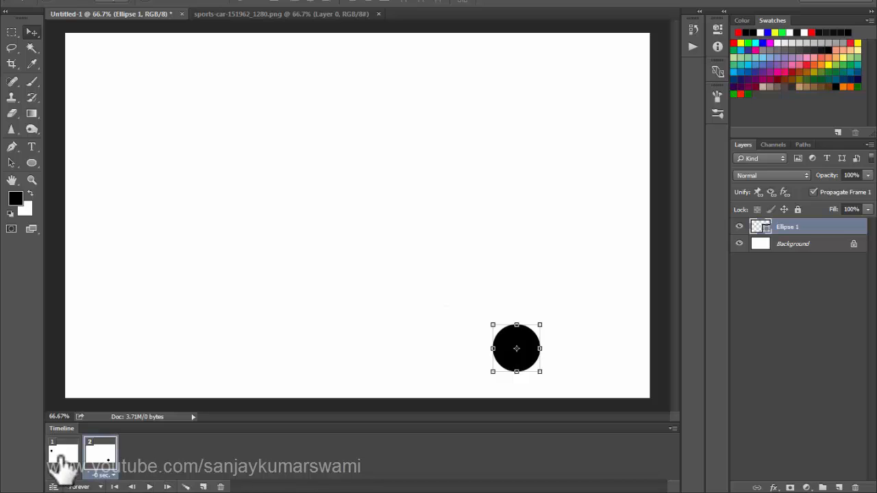
pyautogui.click(185, 487)
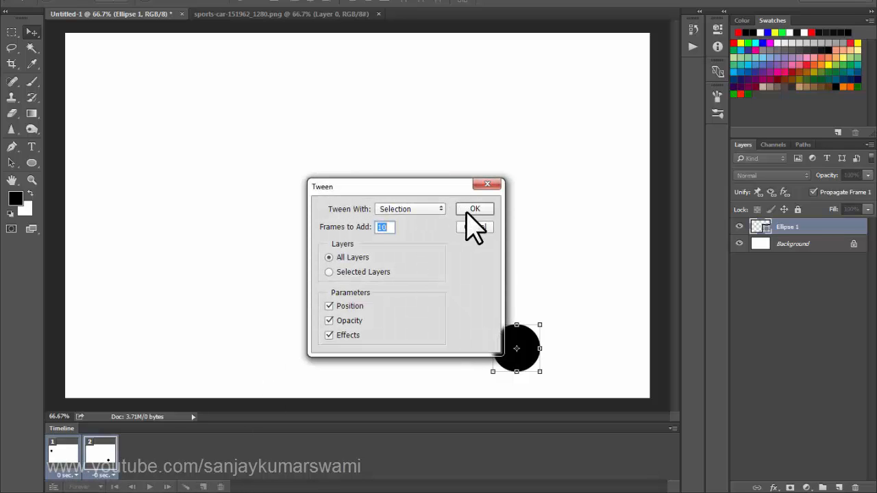
pyautogui.click(474, 209)
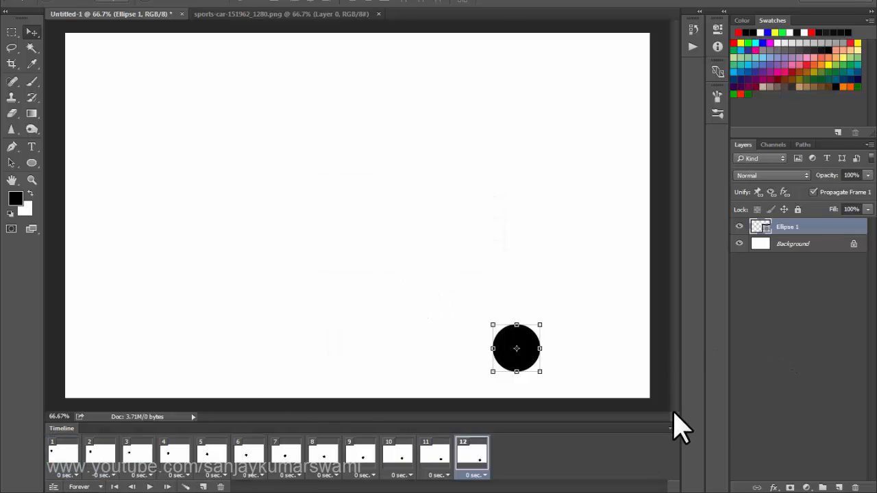
# Step: Examine the circle's position across the tweened frames and the layers that they share
pyautogui.click(672, 428)
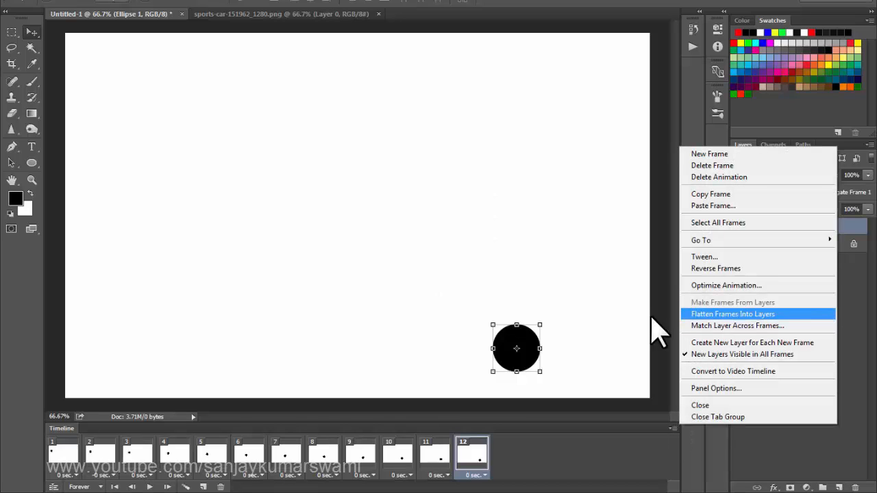
pyautogui.click(144, 471)
pyautogui.click(143, 471)
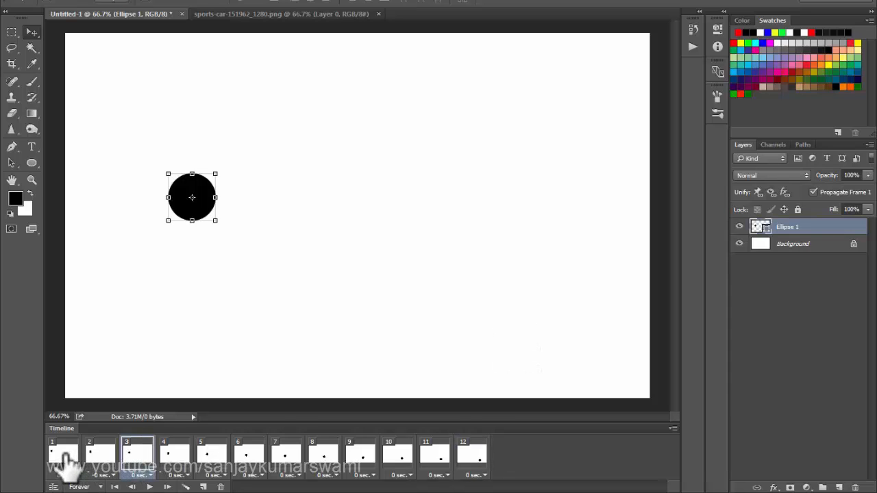
pyautogui.click(821, 253)
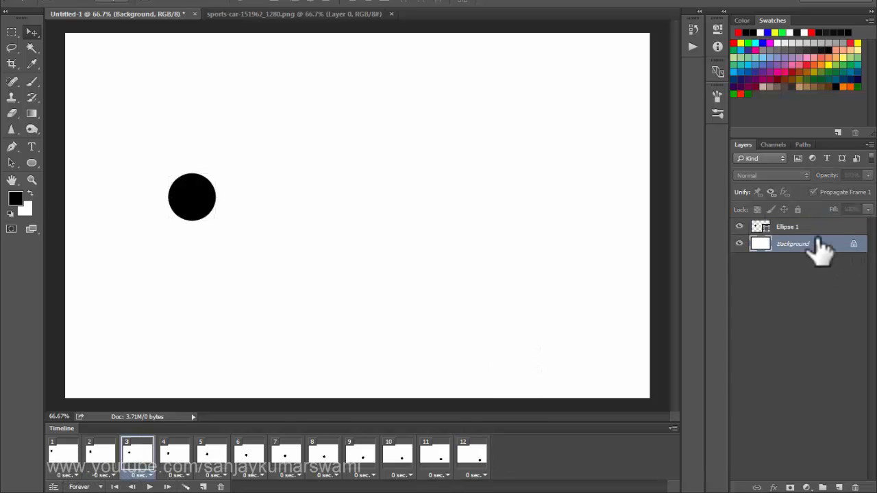
pyautogui.click(808, 228)
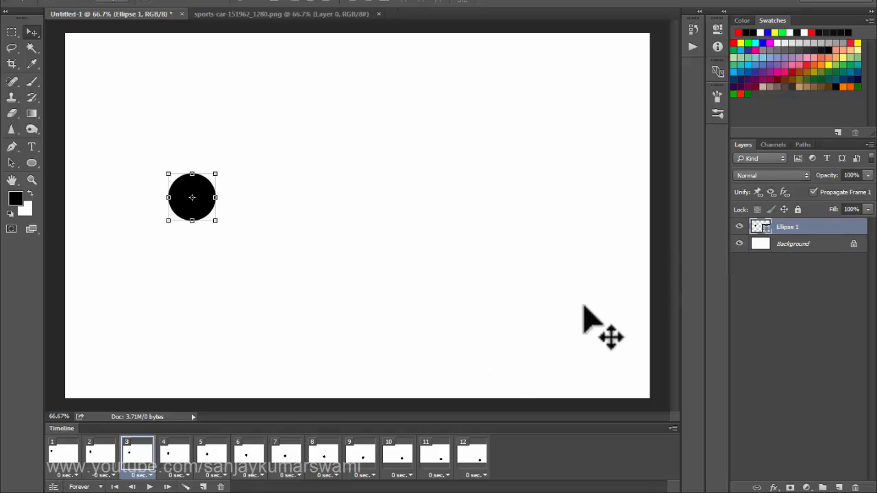
pyautogui.click(200, 452)
pyautogui.click(239, 454)
pyautogui.click(287, 454)
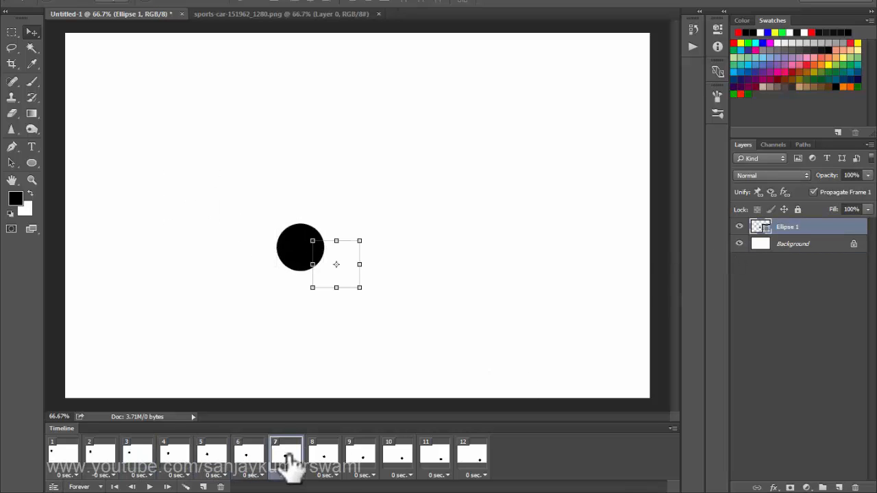
pyautogui.click(322, 455)
pyautogui.click(359, 457)
pyautogui.click(400, 459)
pyautogui.click(472, 455)
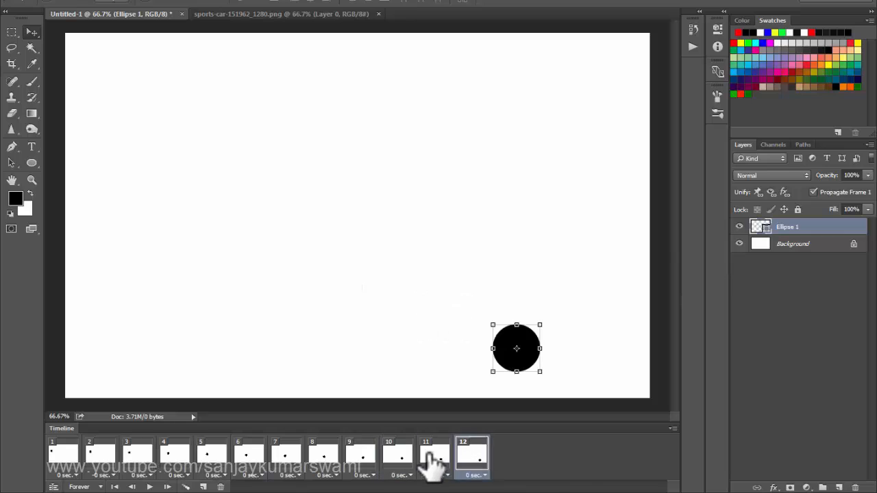
pyautogui.click(435, 456)
pyautogui.click(322, 456)
pyautogui.click(281, 457)
pyautogui.click(206, 458)
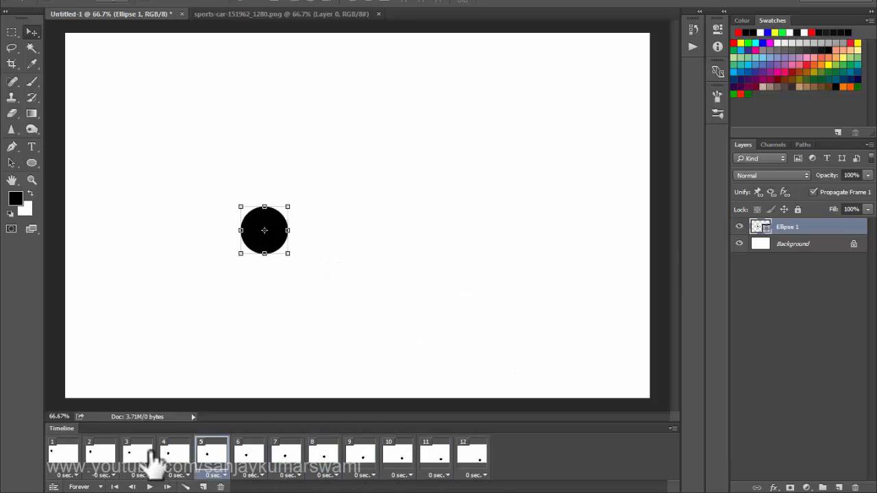
# Step: Flatten the tweened animation frames into layers with frame 3 current
pyautogui.click(141, 458)
pyautogui.click(672, 428)
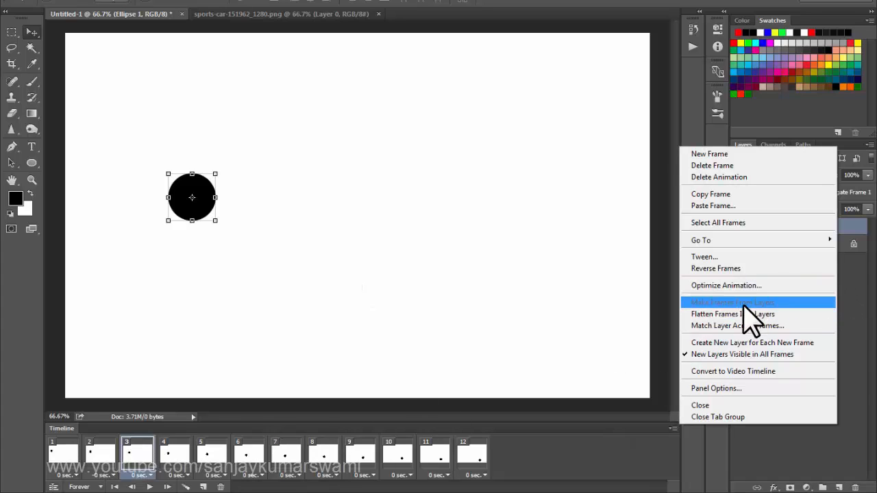
pyautogui.click(729, 316)
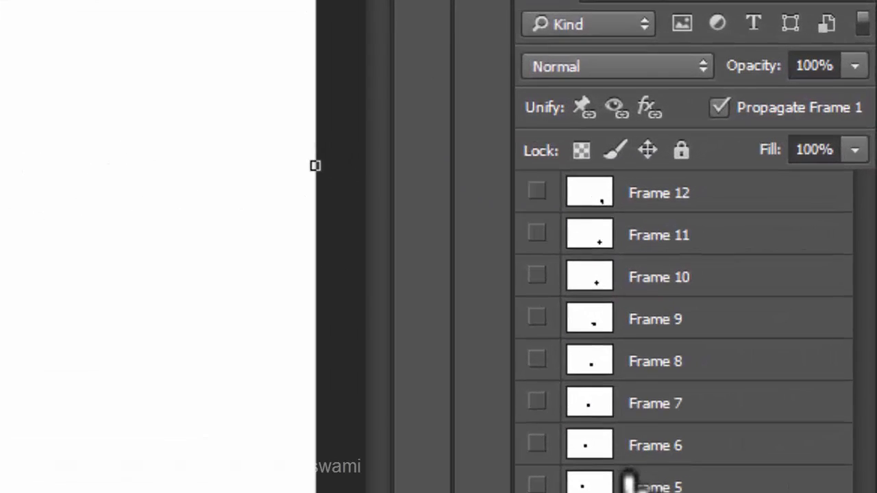
# Step: Examine the flattened frame layers alongside the original Ellipse 1 and Background layers
pyautogui.click(734, 402)
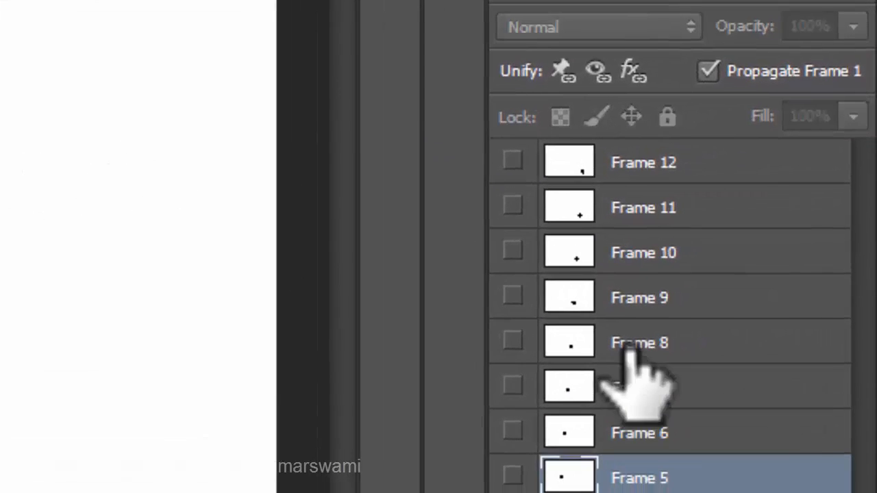
pyautogui.click(734, 321)
pyautogui.click(736, 240)
pyautogui.click(674, 91)
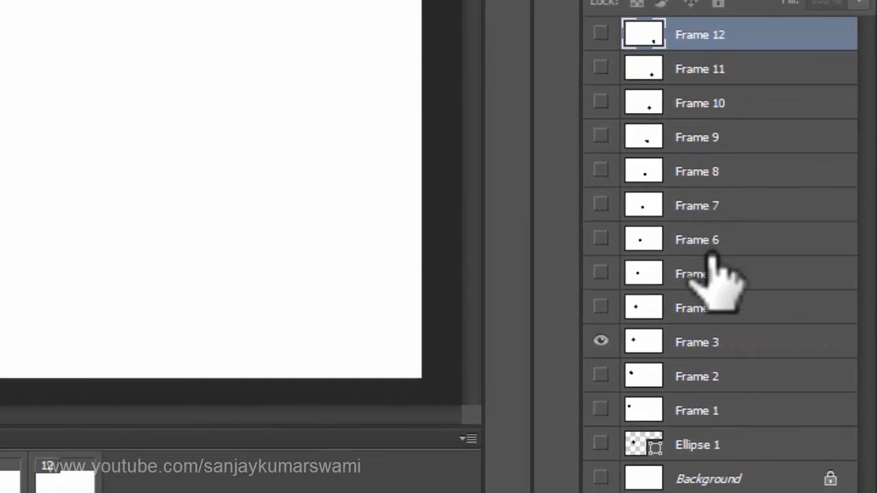
pyautogui.click(725, 446)
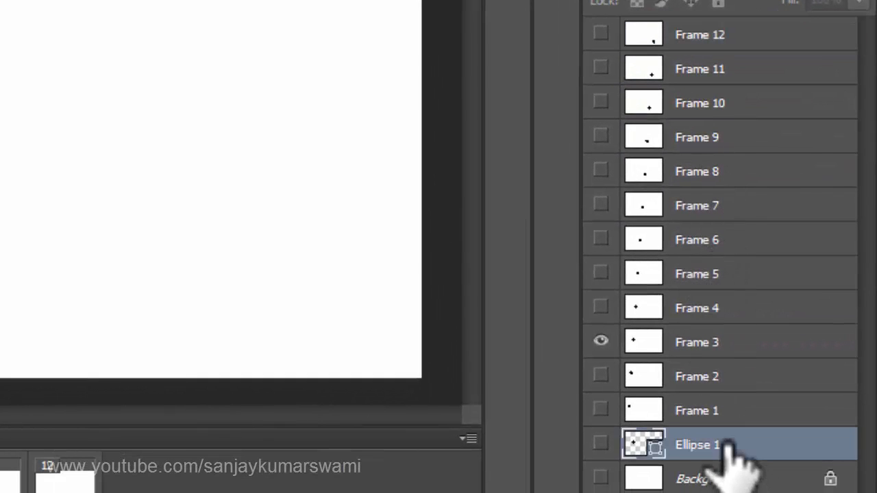
pyautogui.click(728, 473)
pyautogui.click(715, 442)
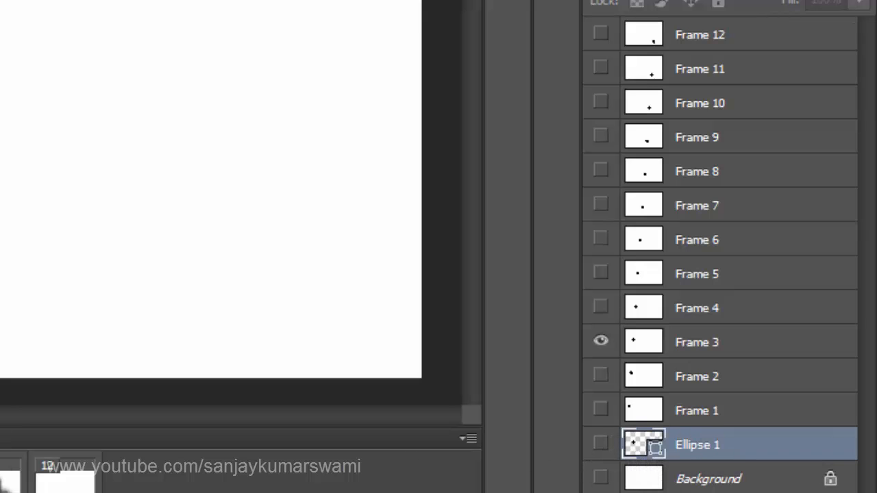
pyautogui.click(699, 411)
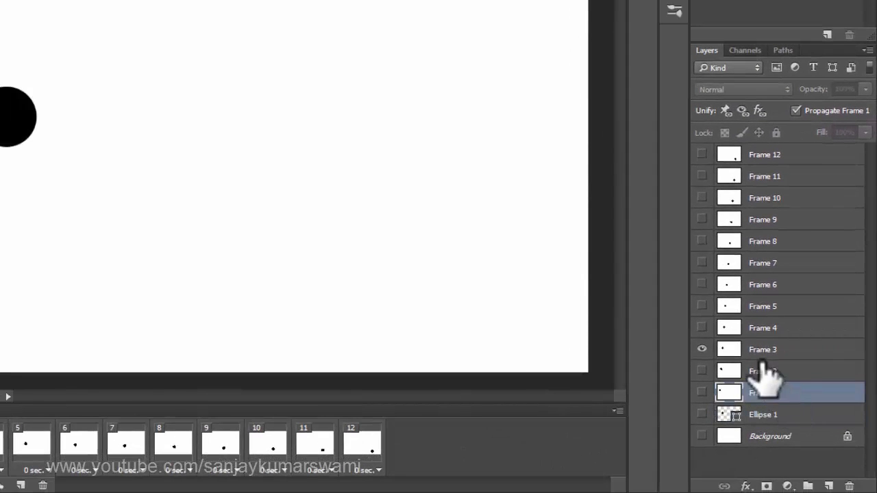
pyautogui.keyDown('shift'); pyautogui.click(773, 156); pyautogui.keyUp('shift')
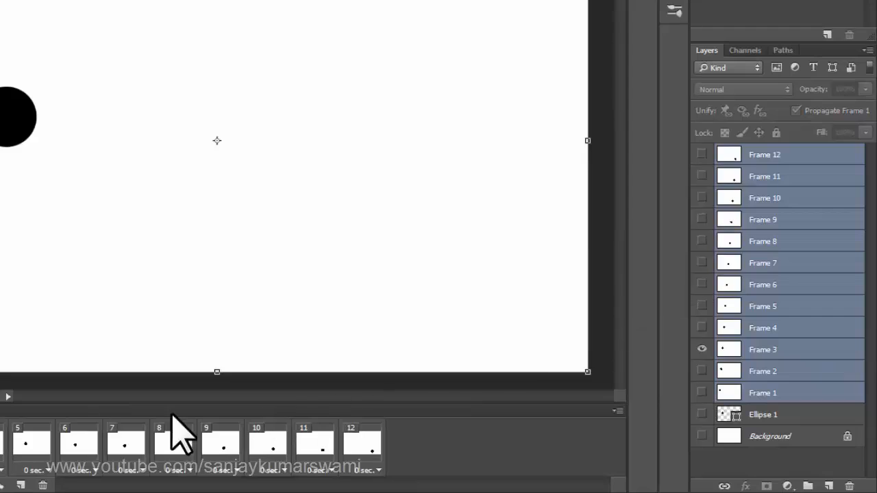
# Step: Step through frames 1 to 3 and compare each with its matching visible layer
pyautogui.click(0, 444)
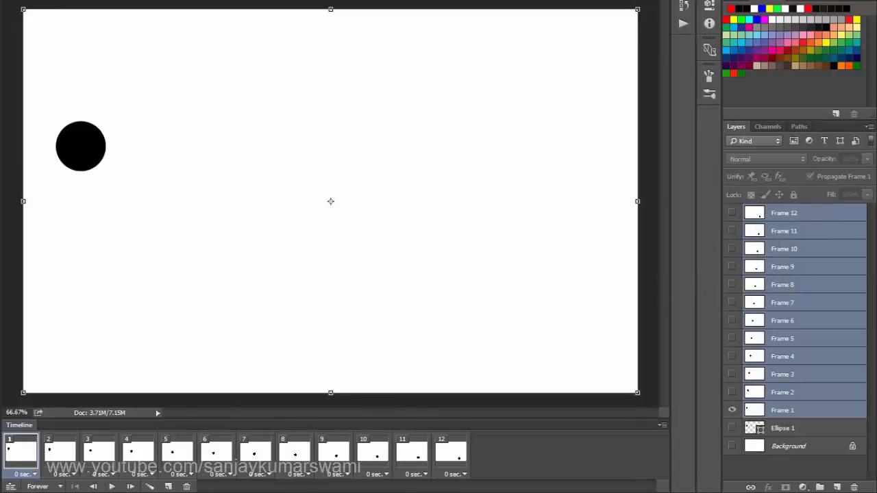
pyautogui.click(61, 453)
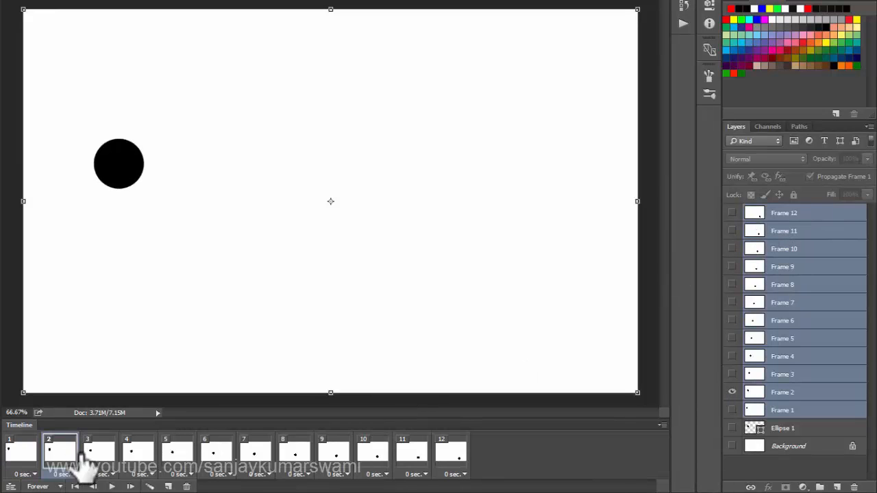
pyautogui.click(781, 393)
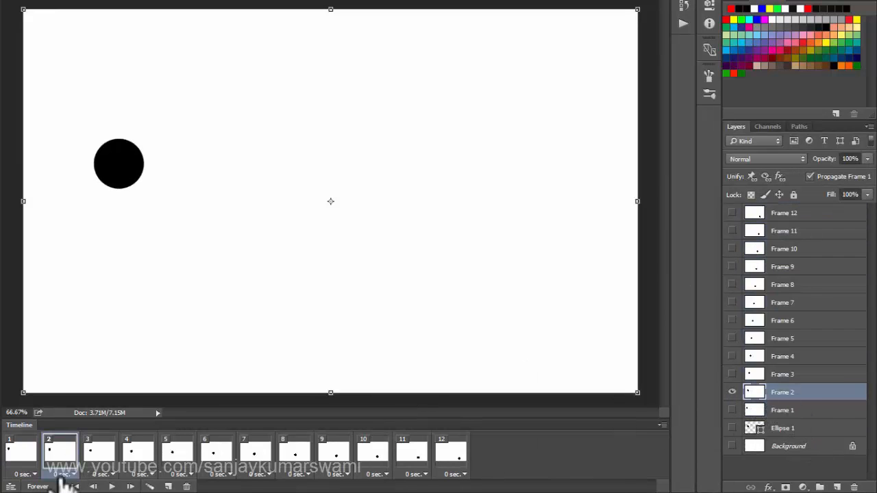
pyautogui.click(96, 452)
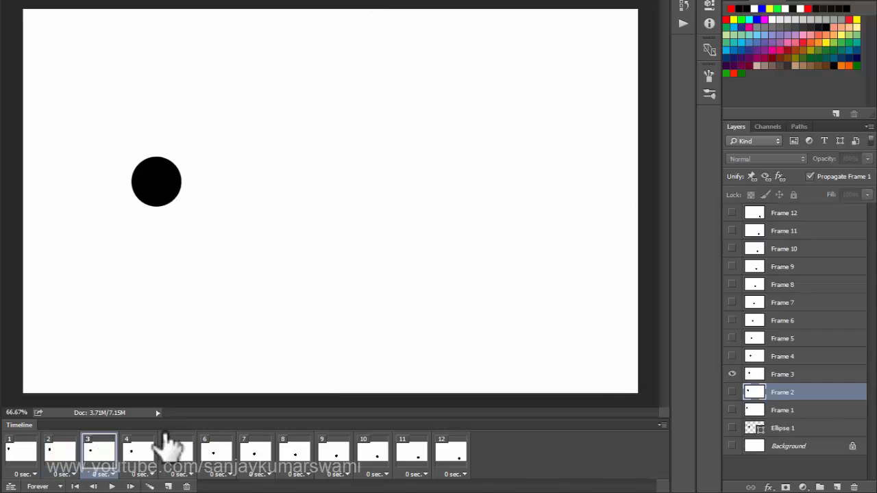
# Step: Check the Frame 3 and Frame 12 layers against the current frame and undo the flattening of frames into layers
pyautogui.click(781, 375)
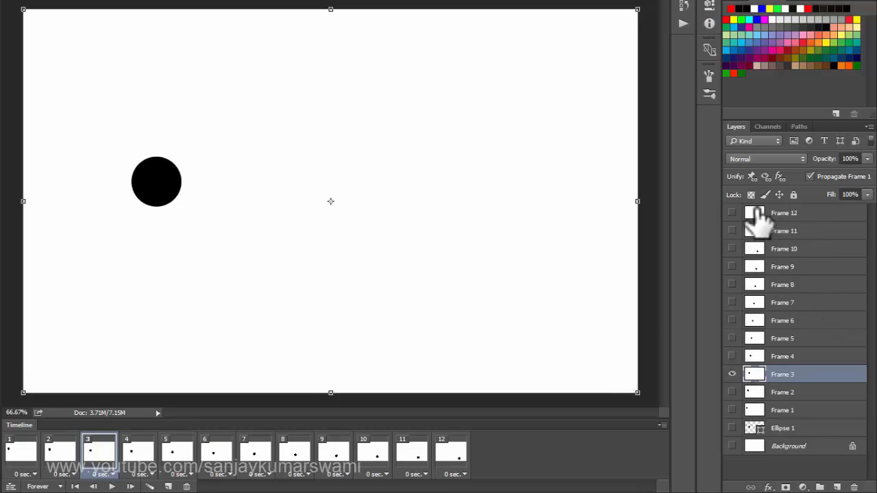
pyautogui.click(792, 213)
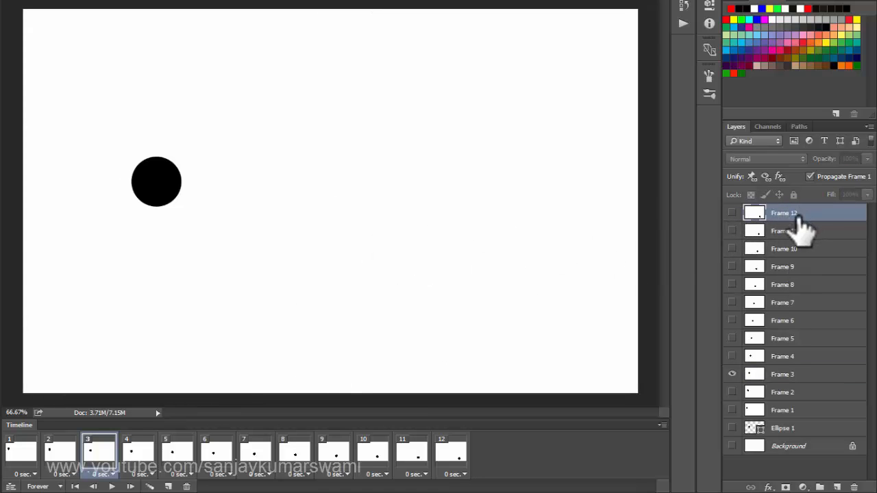
pyautogui.moveTo(288, 226); pyautogui.dragTo(390, 260)
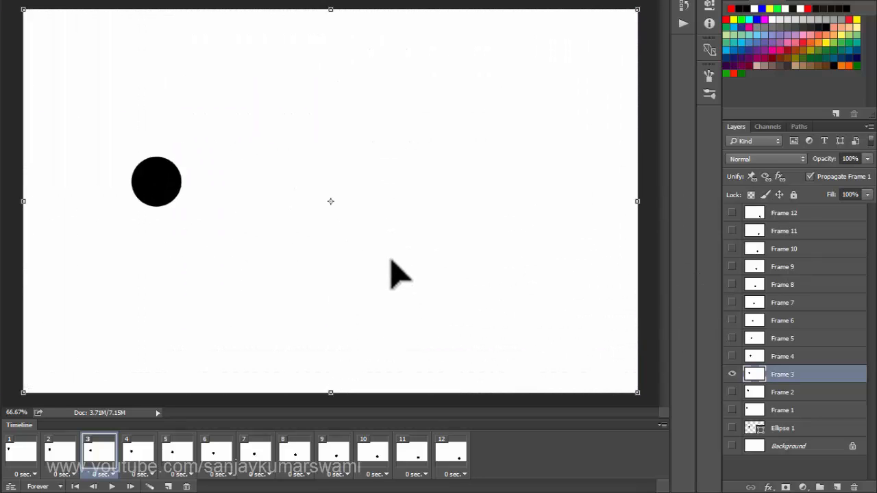
pyautogui.click(661, 425)
pyautogui.click(623, 433)
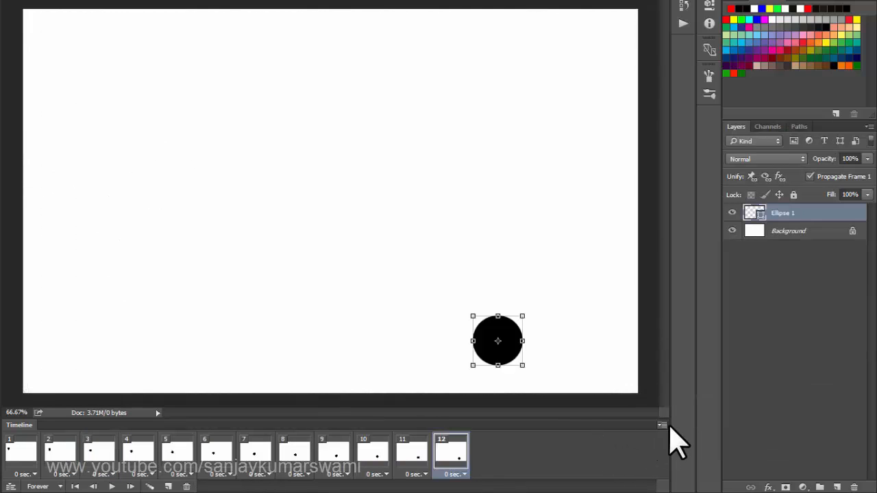
# Step: Step through frames 4 to 7 and frame 12 to examine the Ellipse 1 layer's position in each
pyautogui.click(661, 425)
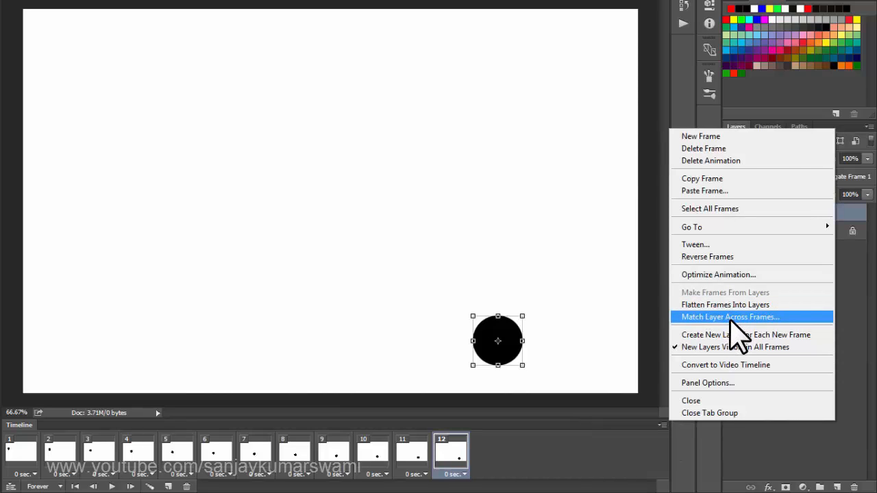
pyautogui.click(540, 465)
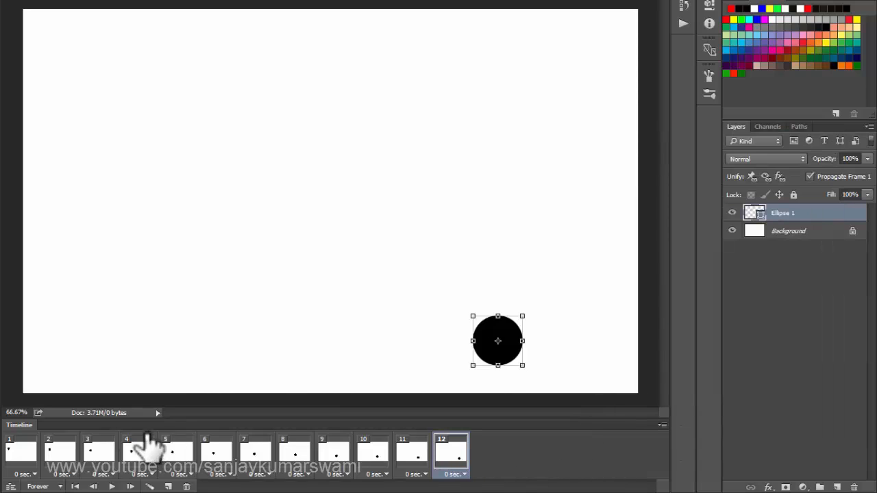
pyautogui.click(137, 457)
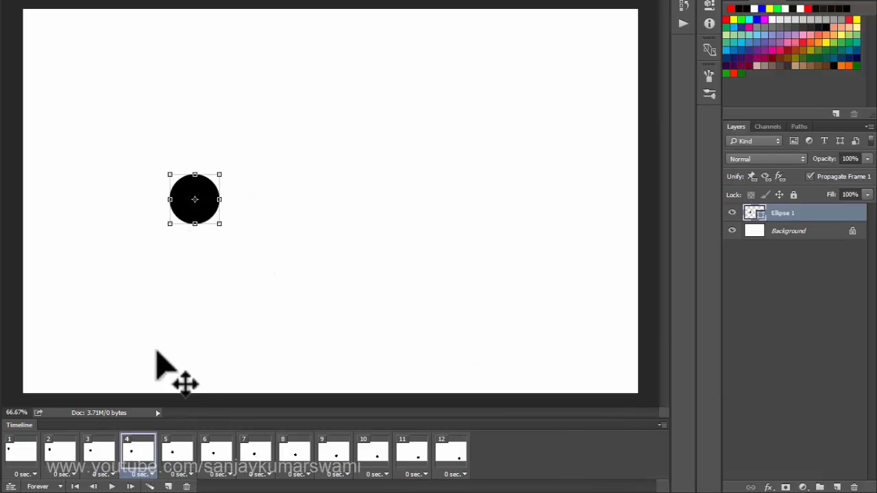
pyautogui.click(176, 455)
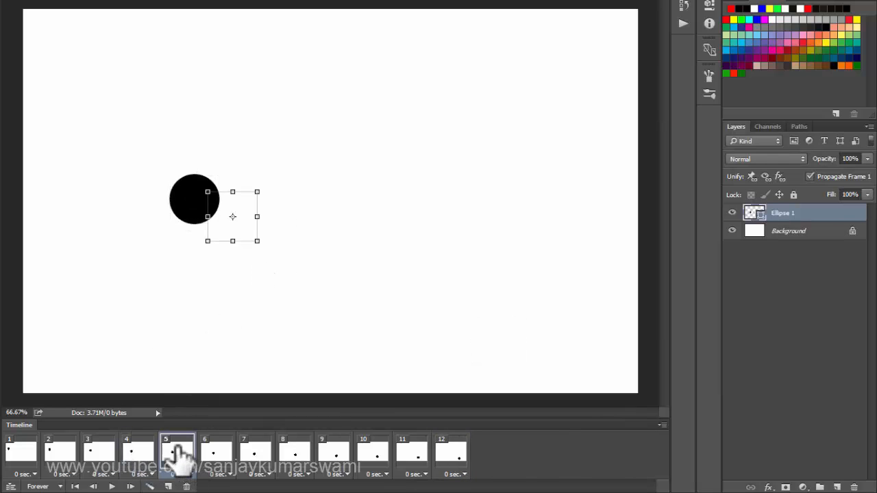
pyautogui.click(216, 455)
pyautogui.click(254, 457)
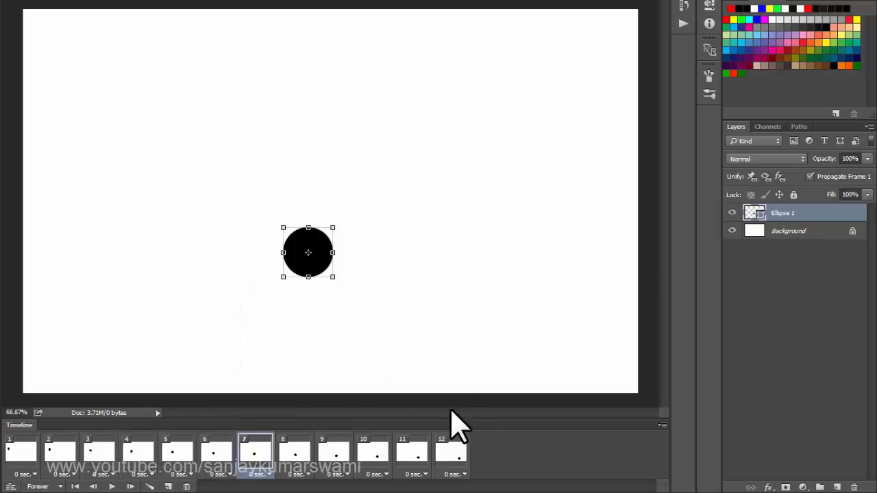
pyautogui.click(450, 461)
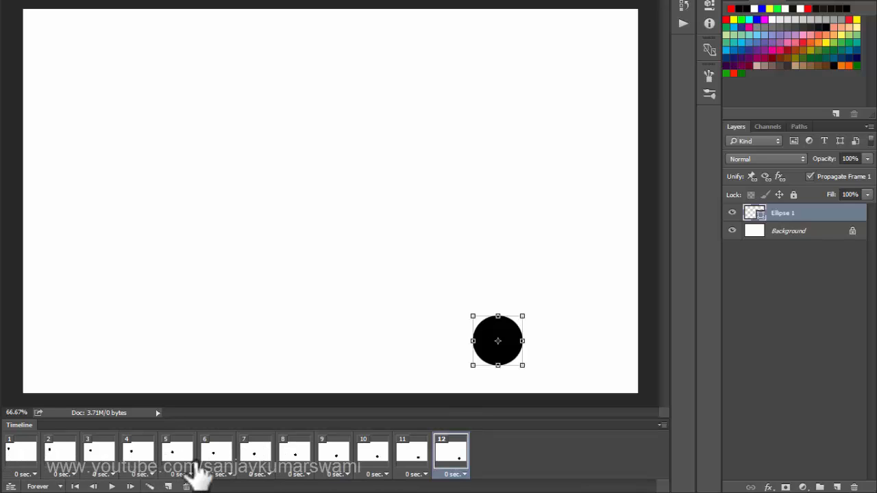
# Step: Match Ellipse 1's position, visibility and style across all frames using frame 12, and play the animation to check it
pyautogui.click(661, 424)
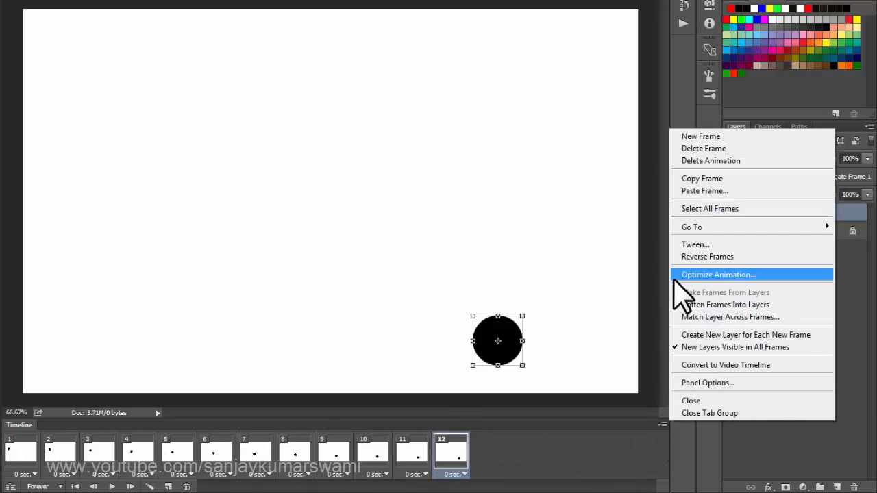
pyautogui.click(712, 316)
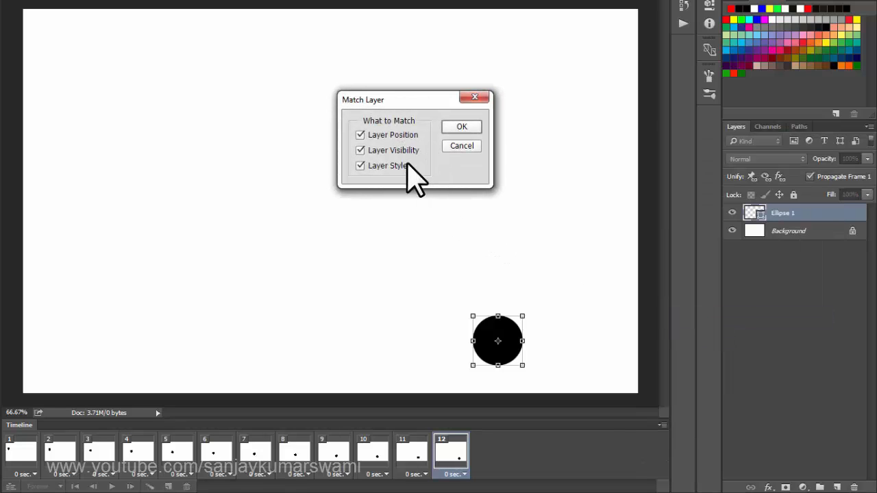
pyautogui.click(459, 128)
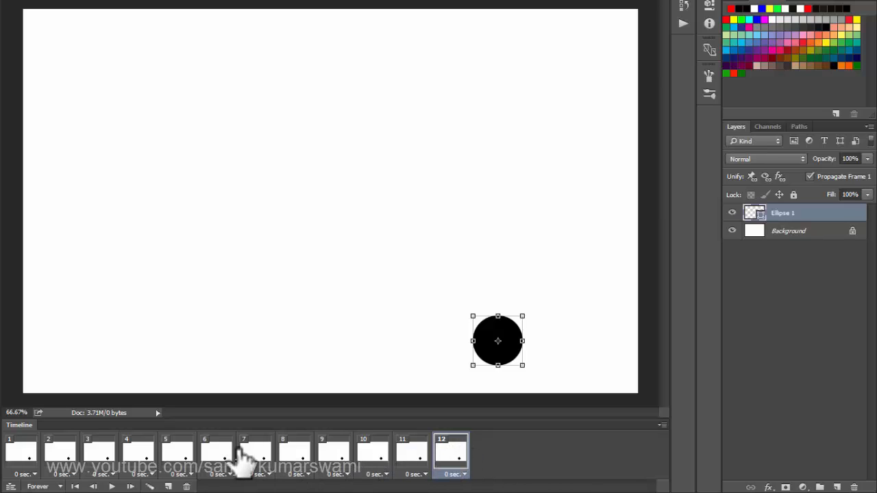
pyautogui.click(111, 487)
pyautogui.click(112, 487)
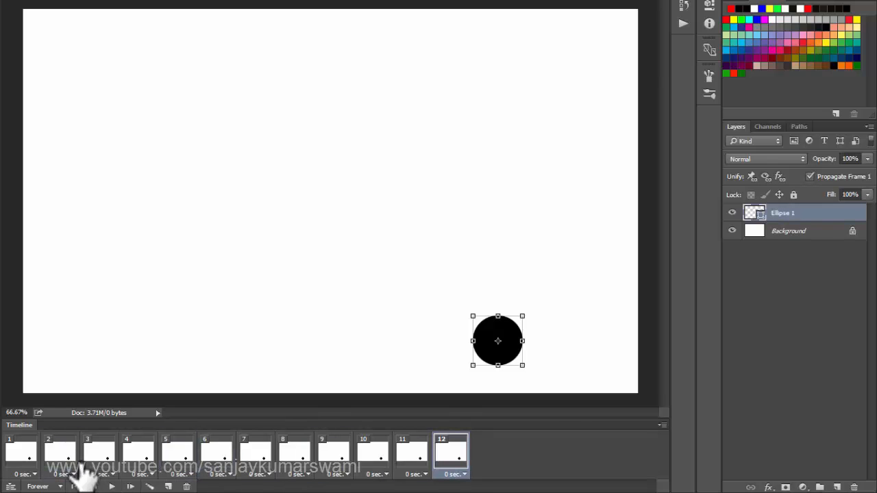
# Step: Undo the match made from frame 12 and match the Ellipse 1 layer across all frames using frame 4 instead
pyautogui.click(134, 460)
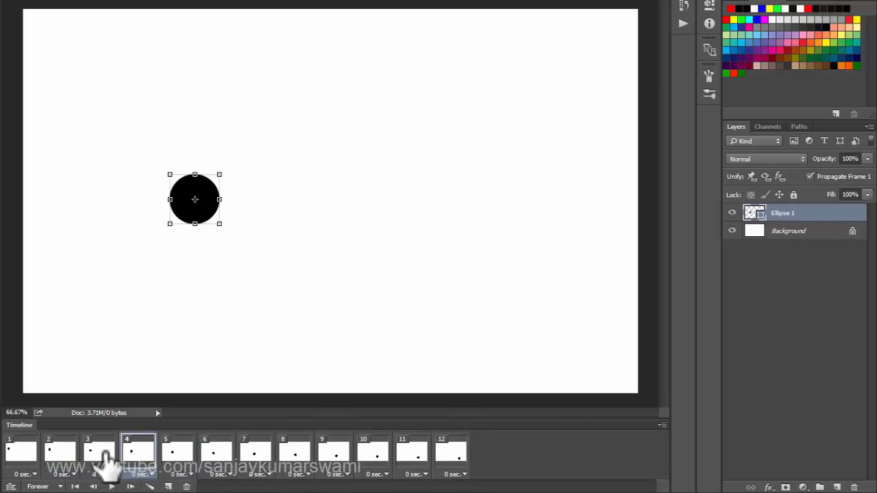
pyautogui.click(661, 425)
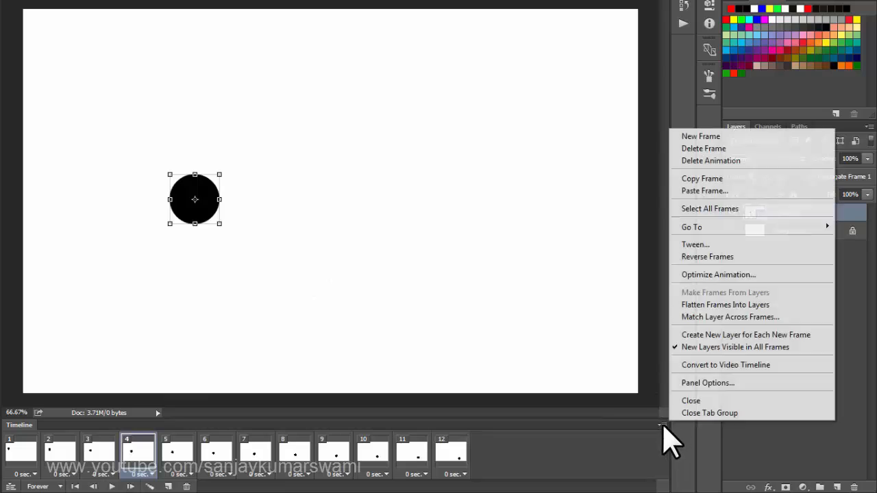
pyautogui.click(712, 316)
pyautogui.click(458, 128)
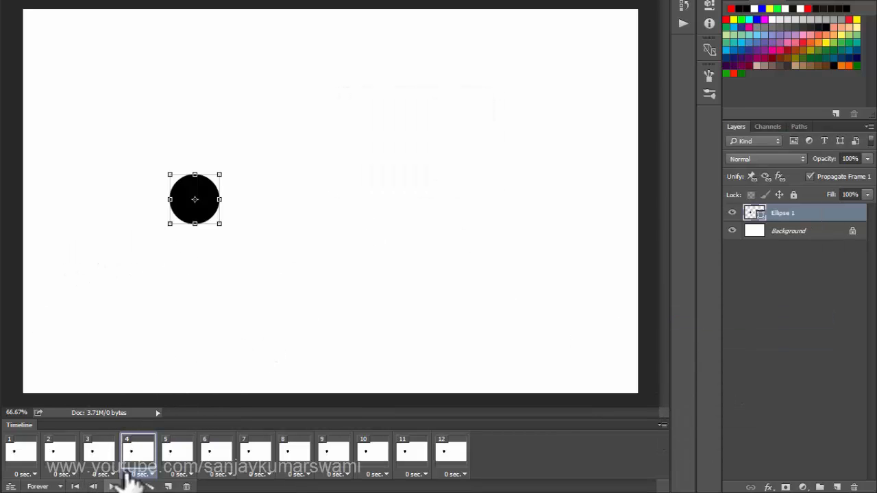
pyautogui.click(177, 455)
pyautogui.click(254, 461)
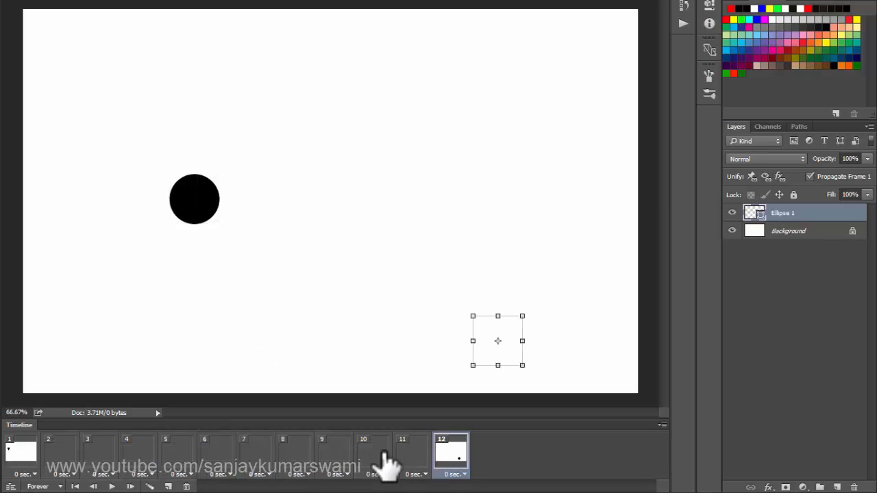
# Step: Turn on Create New Layer for Each New Frame for the animation
pyautogui.click(661, 425)
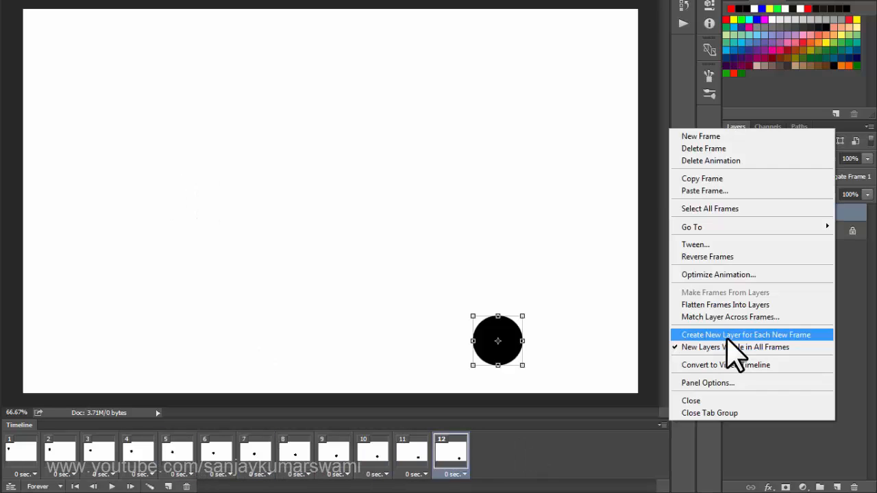
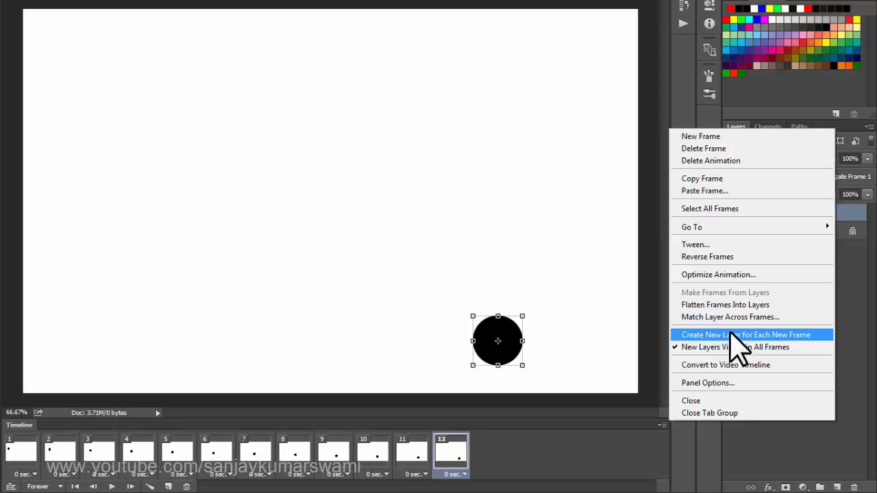
pyautogui.click(536, 475)
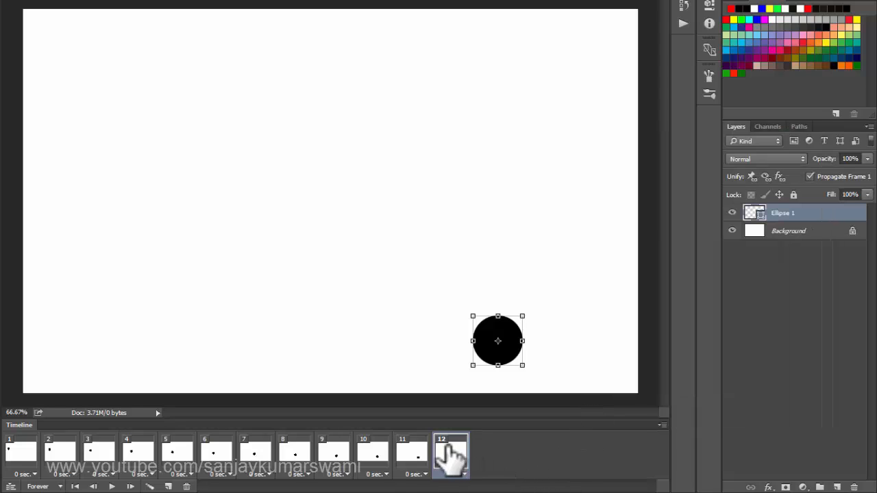
pyautogui.click(660, 426)
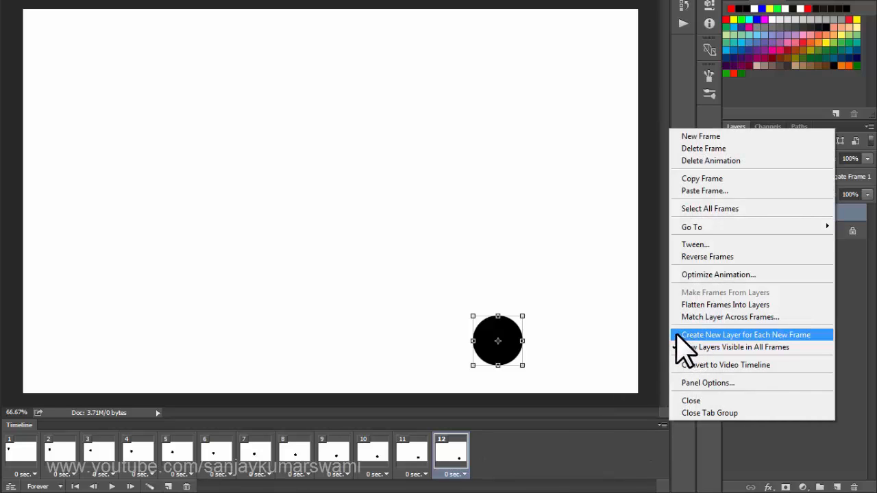
pyautogui.click(676, 335)
pyautogui.click(662, 425)
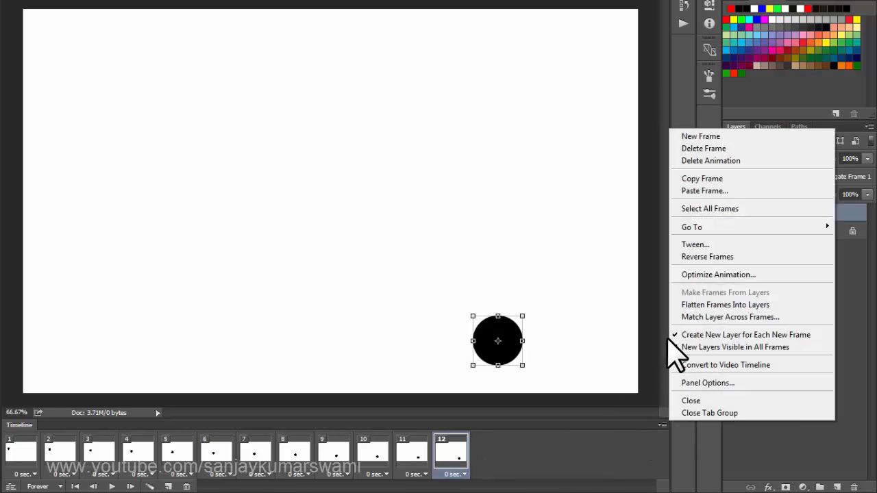
pyautogui.click(661, 426)
pyautogui.click(661, 425)
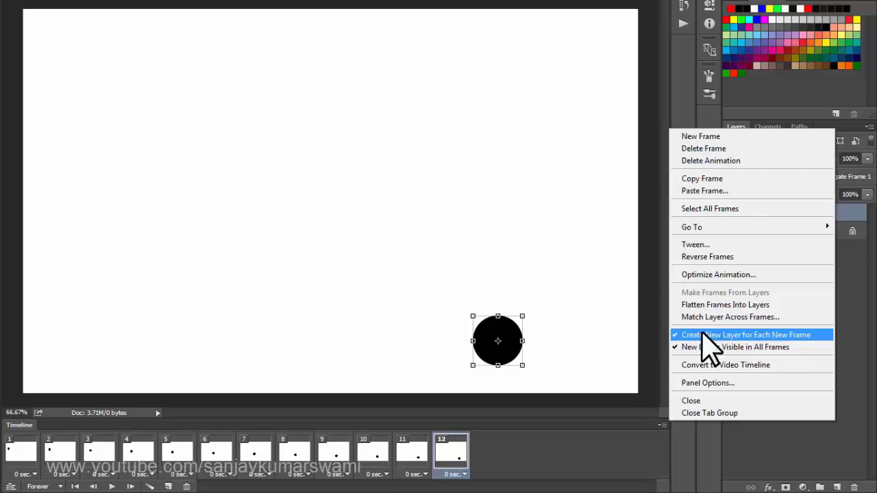
pyautogui.click(526, 457)
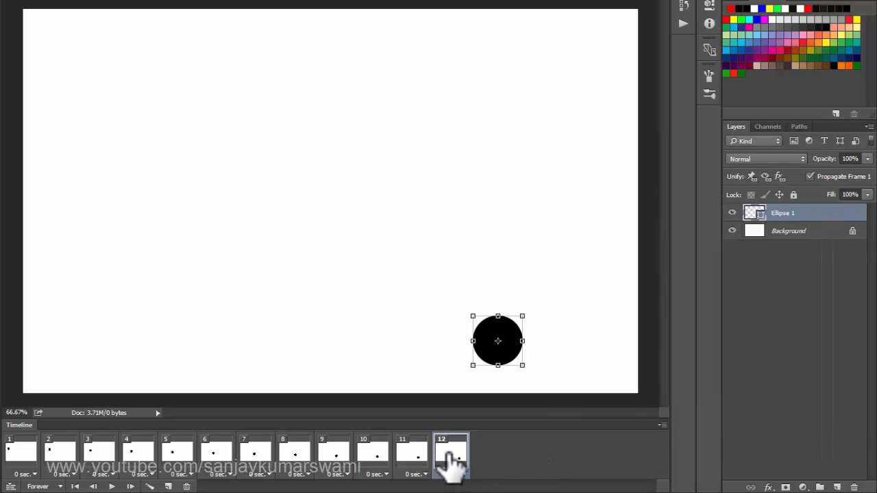
# Step: Add three new frames after frame 12 so that each one gets its own layer
pyautogui.click(452, 464)
pyautogui.click(168, 486)
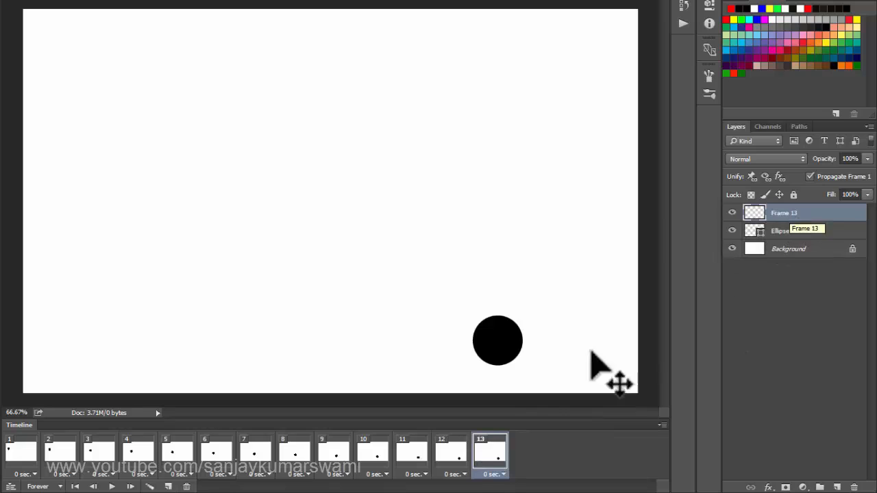
pyautogui.click(169, 486)
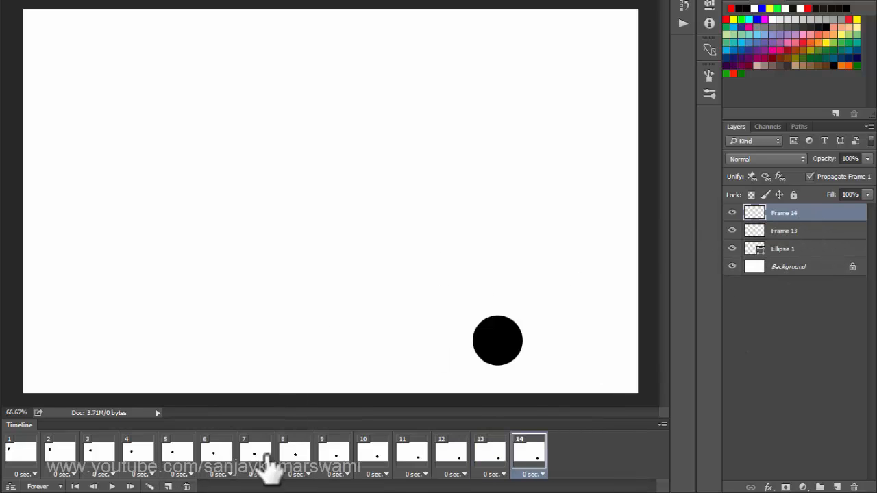
pyautogui.click(168, 485)
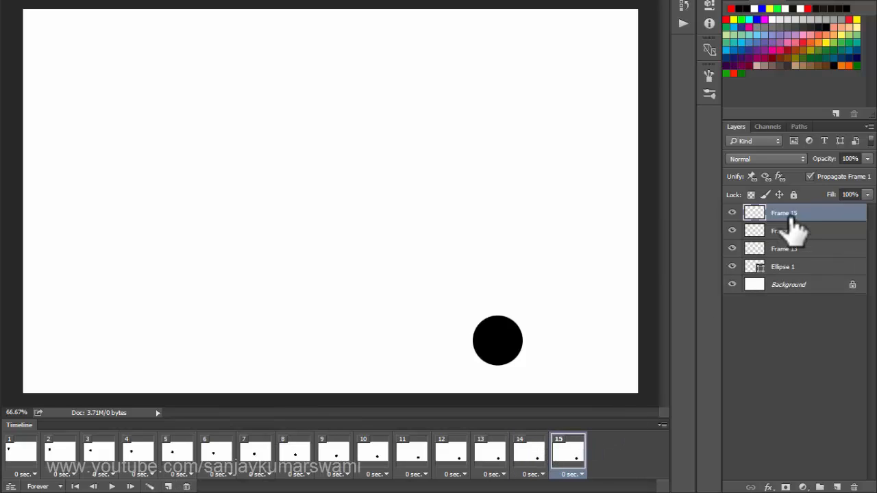
# Step: Delete the Frame 13, Frame 14 and Frame 15 layers
pyautogui.keyDown('shift'); pyautogui.click(801, 249); pyautogui.keyUp('shift')
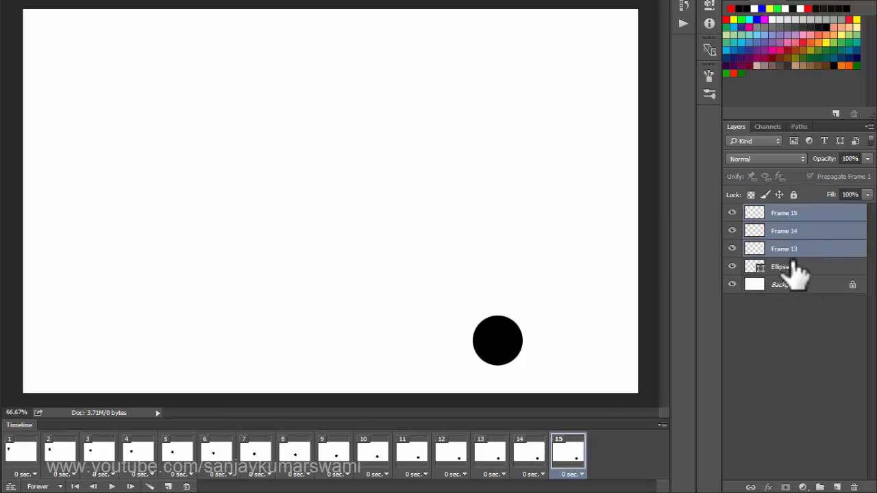
pyautogui.click(854, 487)
pyautogui.press('Return')
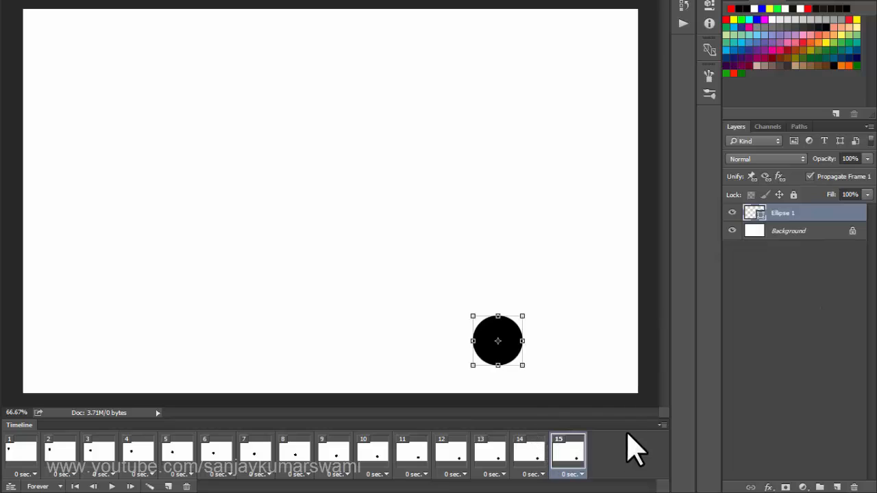
# Step: Toggle the New Layers Visible in All Frames option and add an empty layer above Ellipse 1 with frame 15 current
pyautogui.click(662, 424)
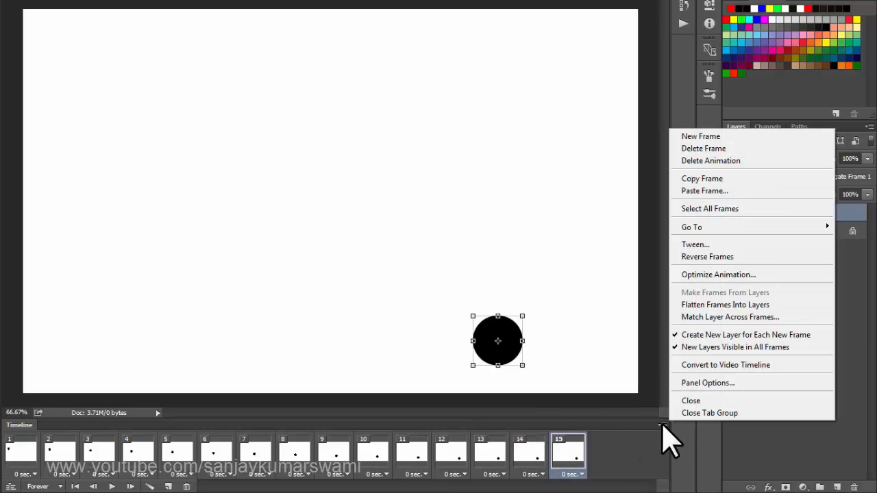
pyautogui.click(717, 347)
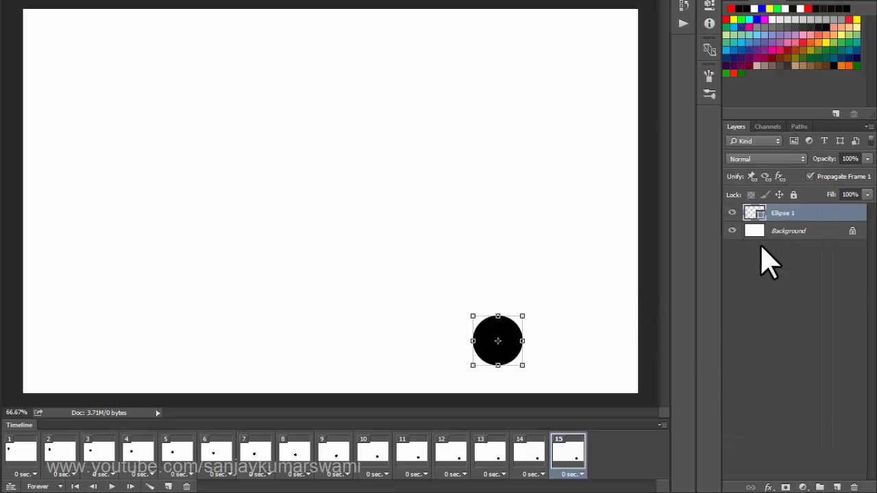
pyautogui.click(837, 487)
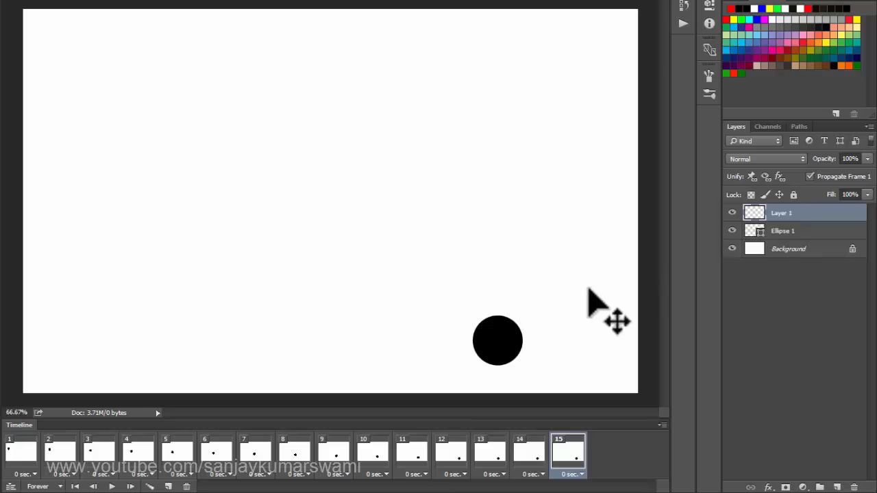
# Step: Try filling Layer 1 with a solid dark teal at 100% opacity, and undo the fill
pyautogui.hotkey('shift', 'F5')
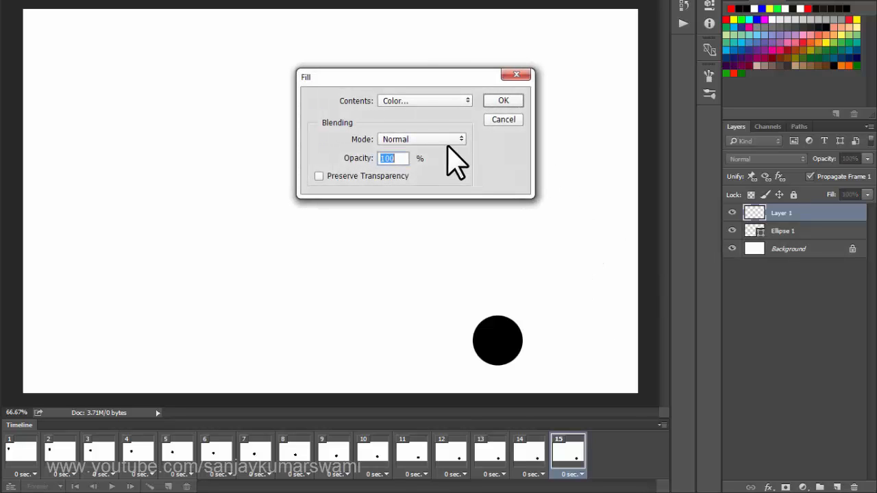
pyautogui.click(433, 101)
pyautogui.click(396, 132)
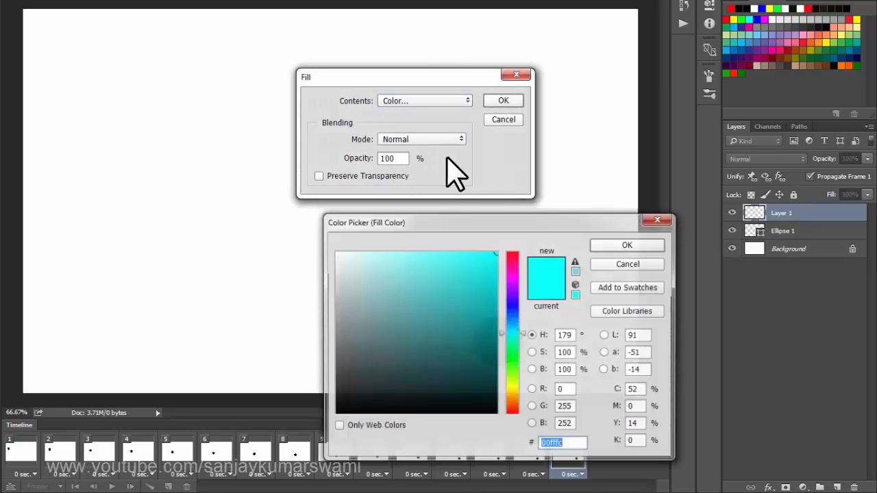
pyautogui.click(496, 317)
pyautogui.click(610, 248)
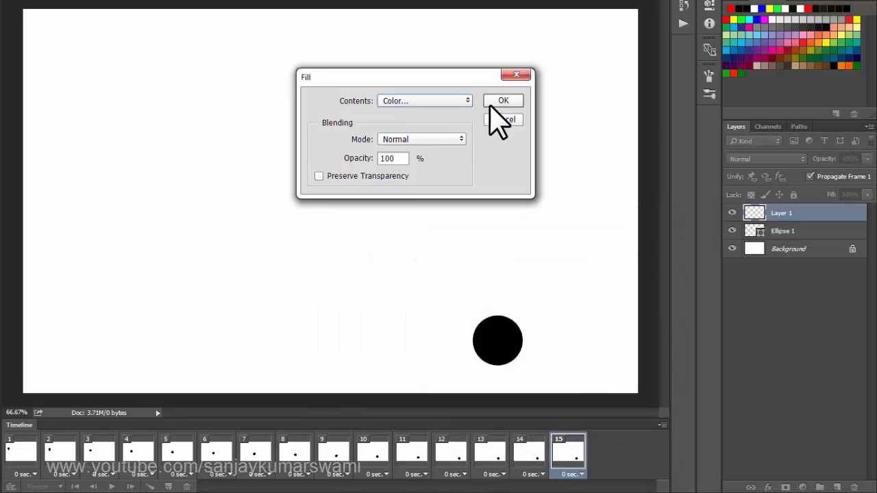
pyautogui.click(503, 103)
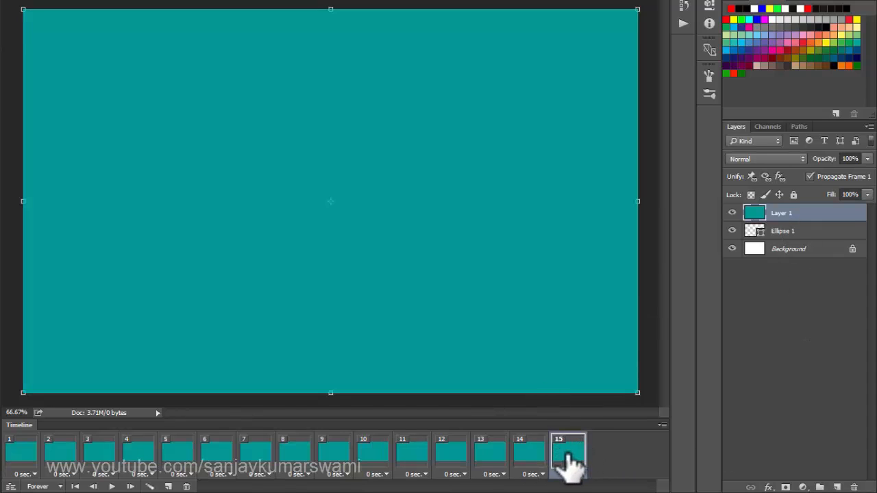
pyautogui.hotkey('ctrl', 'z')
# Step: Turn off New Layers Visible in All Frames and add a new layer filled with dark teal while frame 15 is current
pyautogui.click(661, 425)
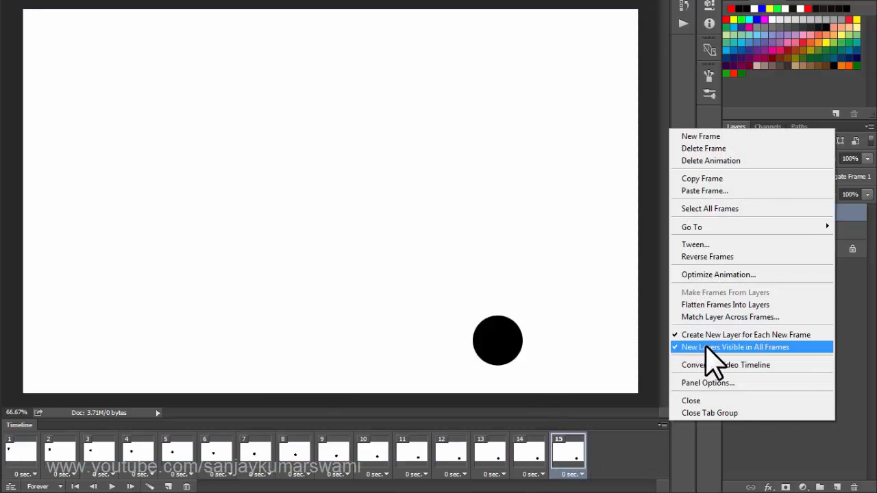
pyautogui.click(706, 347)
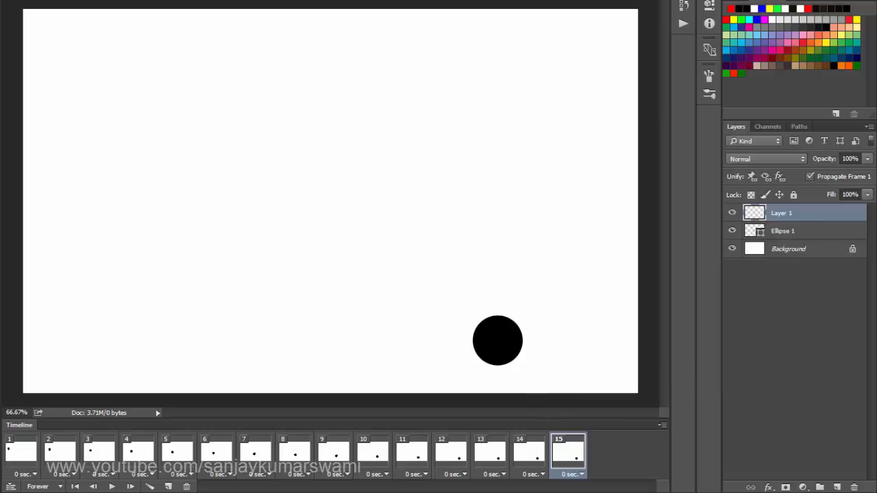
pyautogui.click(837, 486)
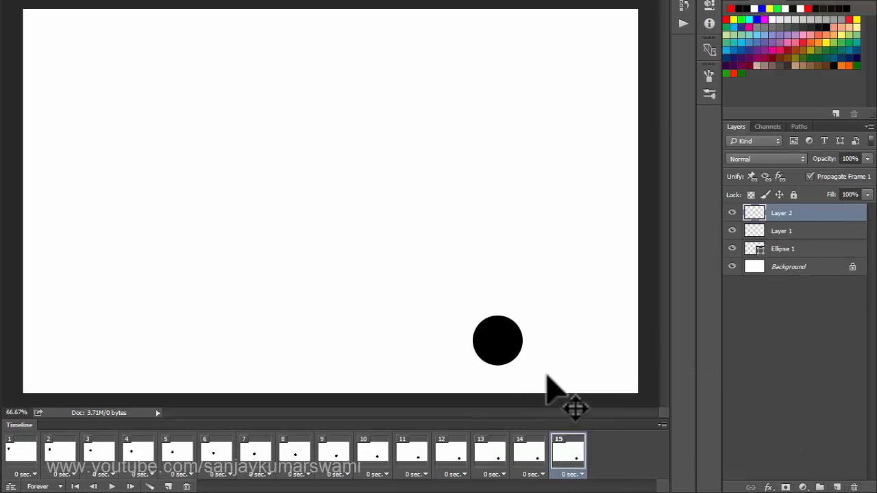
pyautogui.hotkey('shift', 'F5')
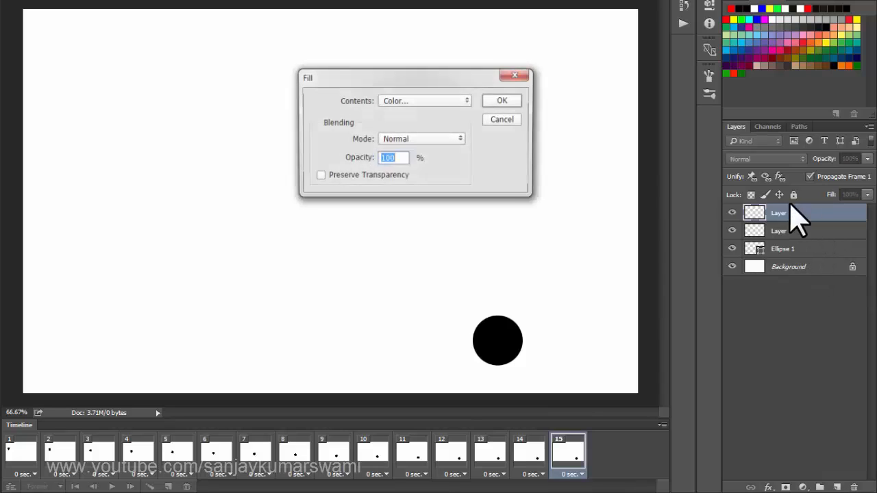
pyautogui.press('Return')
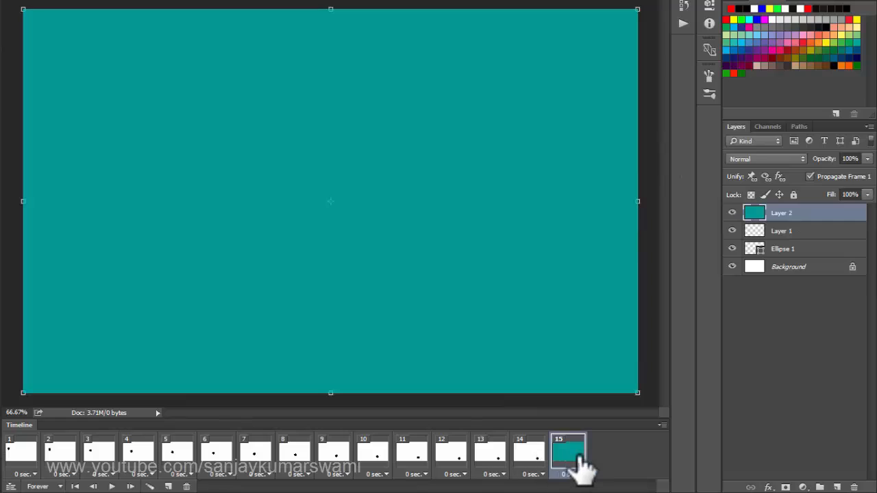
# Step: Set the animation frame thumbnails to the largest size
pyautogui.click(662, 425)
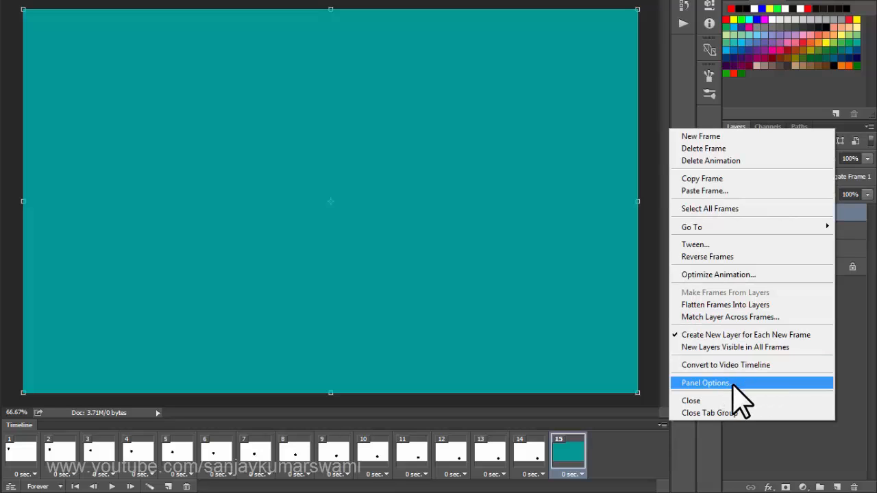
pyautogui.click(705, 383)
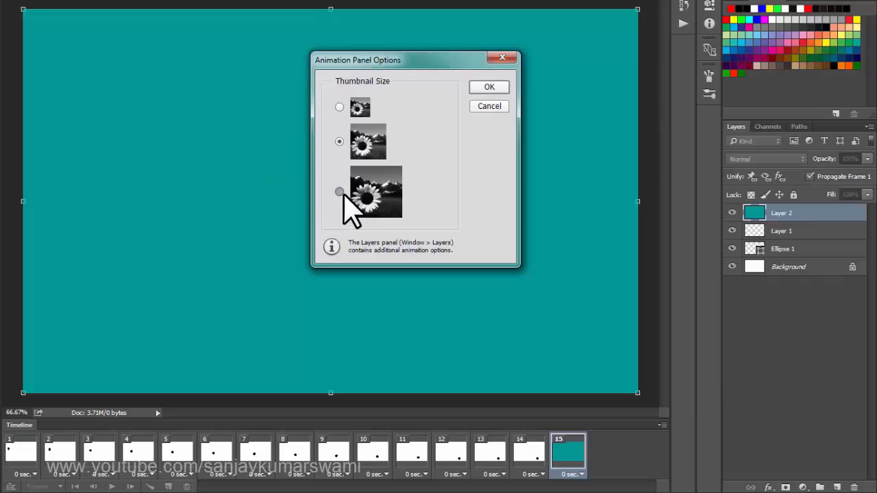
pyautogui.click(340, 192)
pyautogui.click(486, 89)
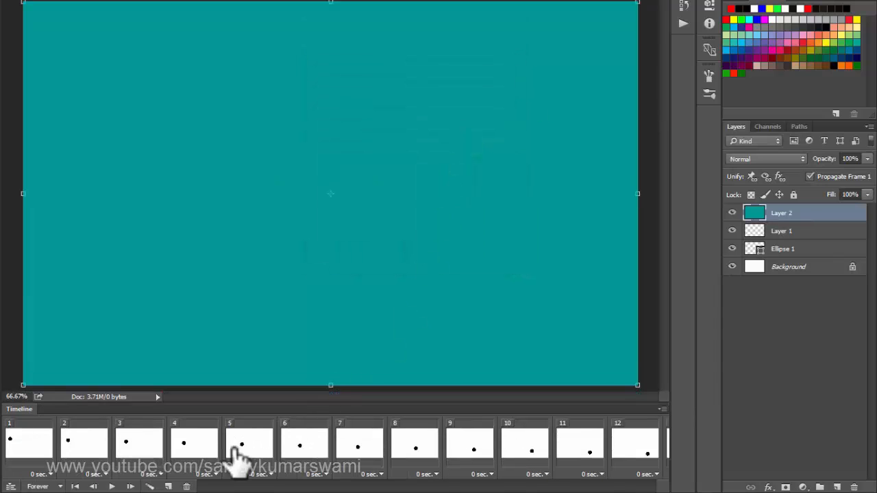
# Step: Select all frames from 15 back to 1 and delete the Layer 2 and Ellipse 1 layers
pyautogui.click(663, 409)
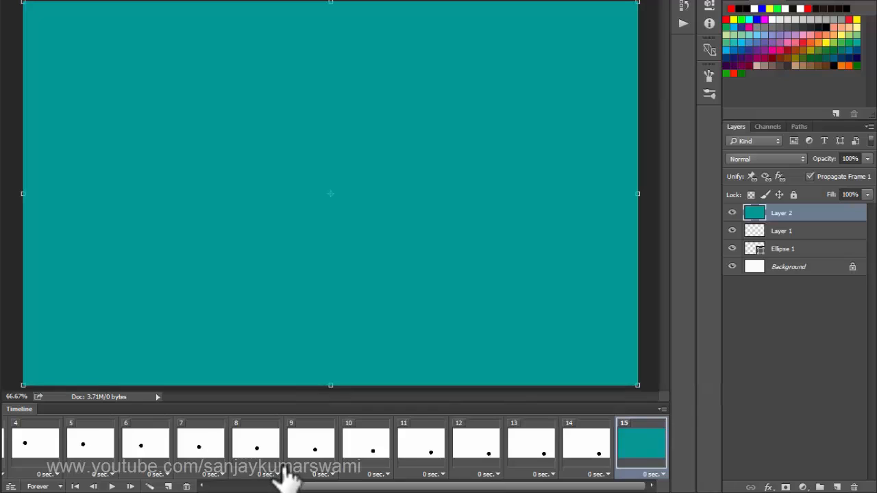
pyautogui.click(284, 487)
pyautogui.moveTo(455, 486); pyautogui.dragTo(565, 488)
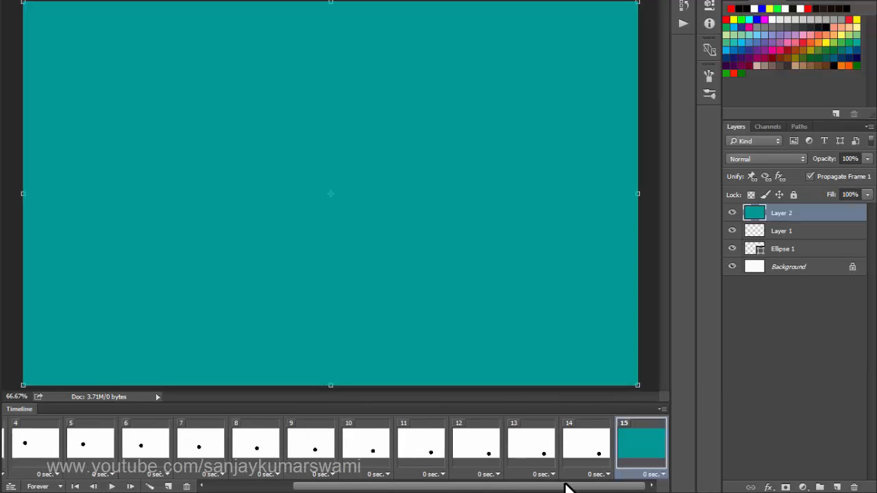
pyautogui.hscroll(-3, 226, 466)
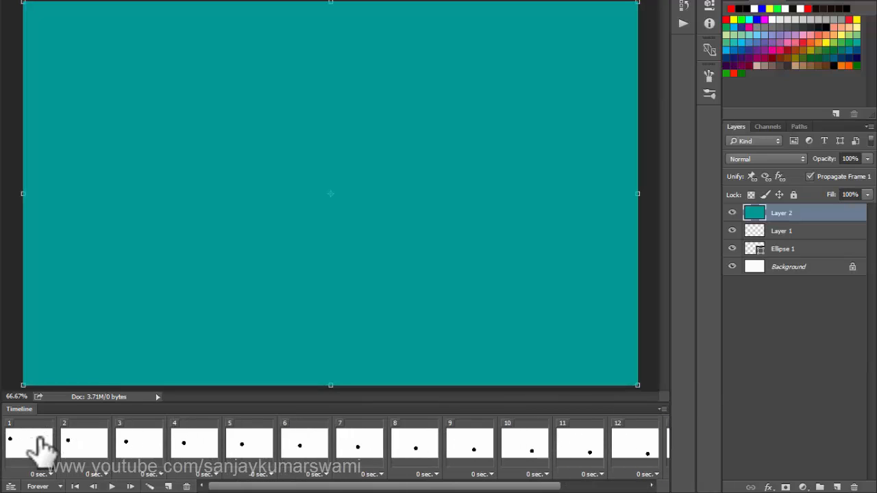
pyautogui.keyDown('shift'); pyautogui.click(42, 449); pyautogui.keyUp('shift')
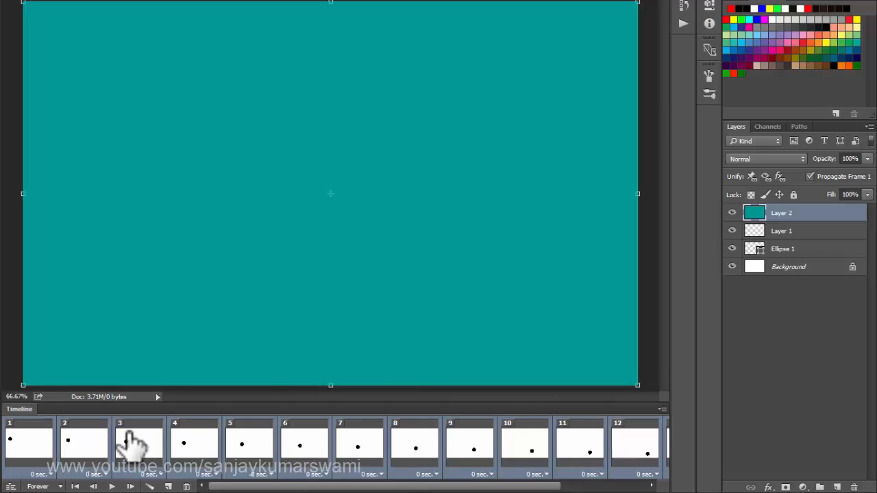
pyautogui.press('Delete')
pyautogui.click(784, 231)
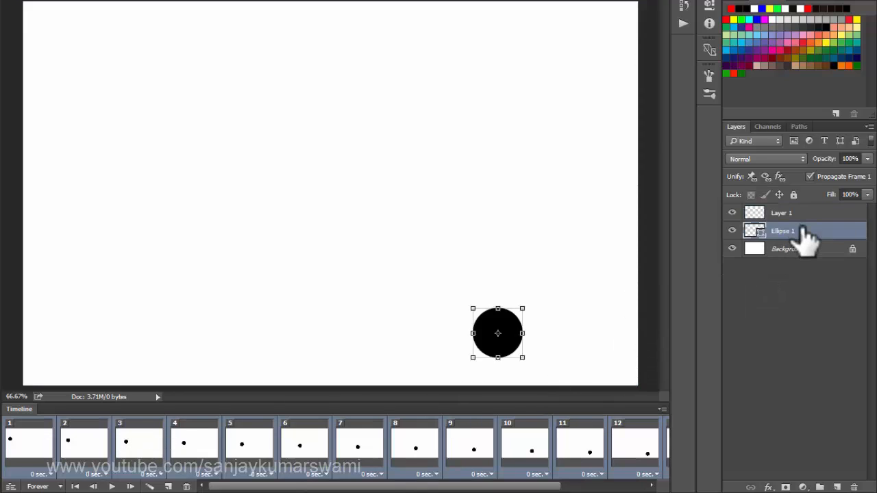
pyautogui.press('Delete')
# Step: Delete the whole animation and remove the remaining empty Layer 1, keeping only the Background
pyautogui.click(662, 410)
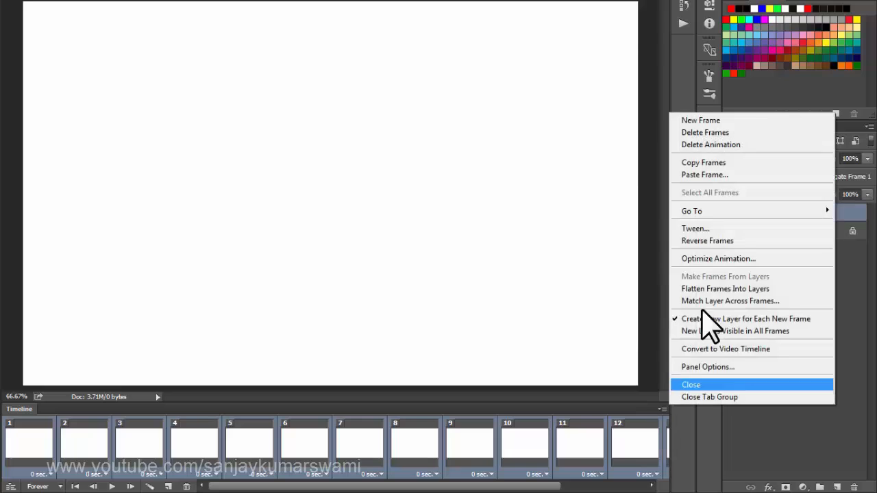
pyautogui.click(720, 146)
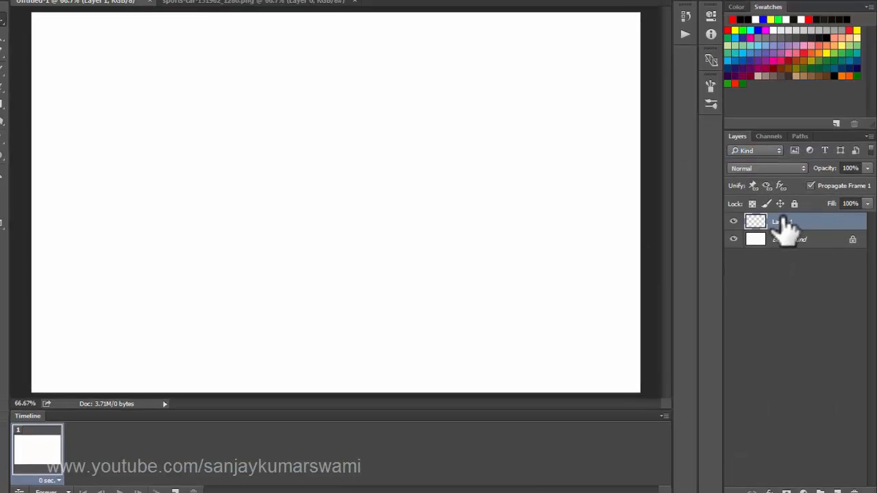
pyautogui.press('Delete')
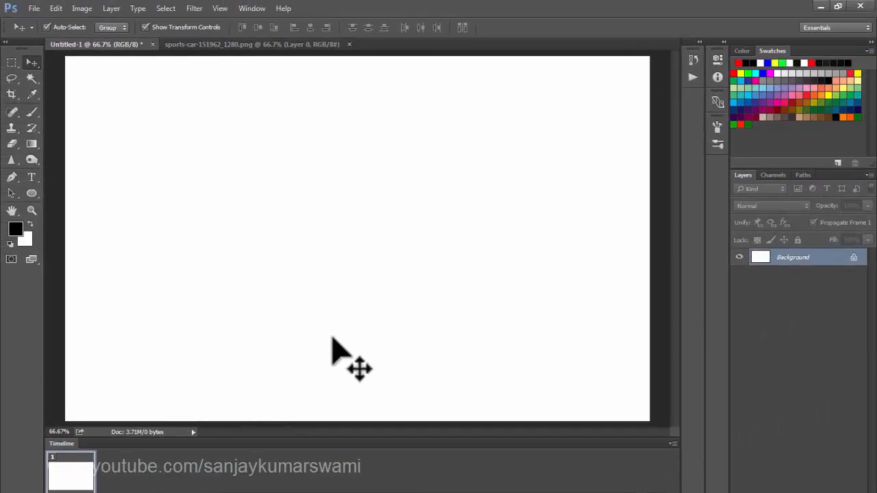
# Step: Set the Type tool's text color to black (000000)
pyautogui.press('t')
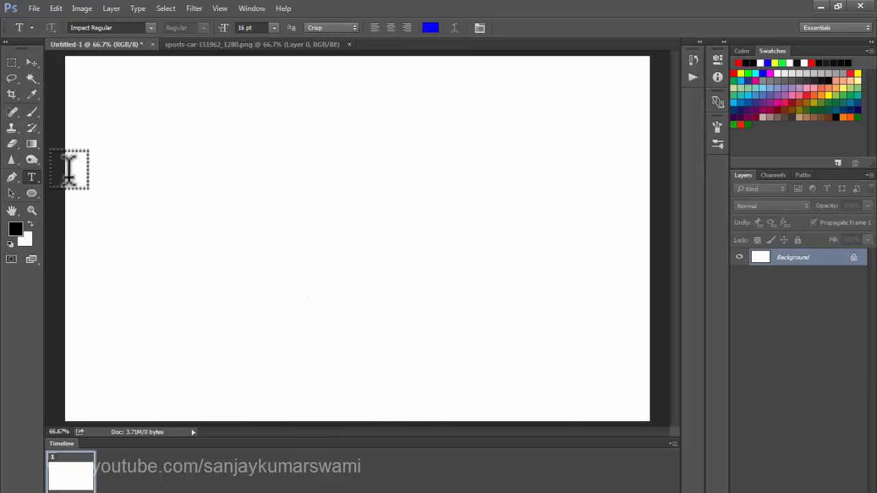
pyautogui.click(430, 27)
pyautogui.click(394, 308)
pyautogui.moveTo(394, 308); pyautogui.dragTo(524, 398)
pyautogui.moveTo(506, 329); pyautogui.dragTo(529, 357)
pyautogui.moveTo(502, 419); pyautogui.dragTo(517, 450)
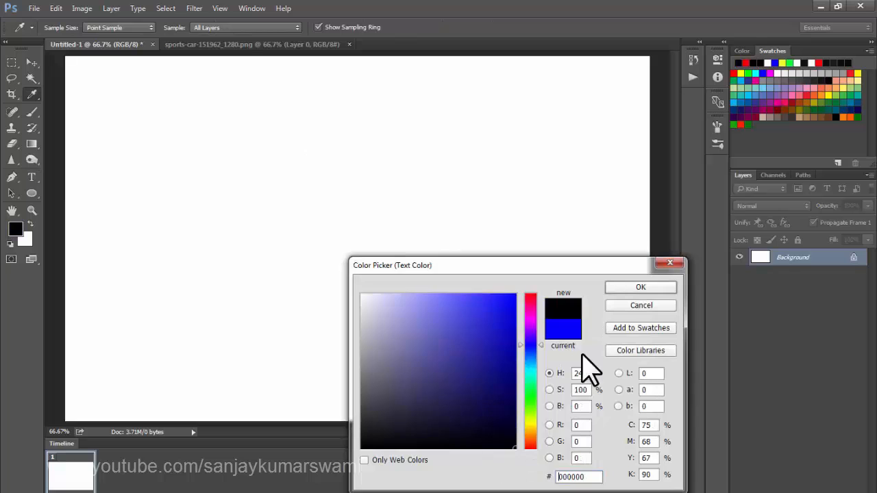
pyautogui.click(637, 287)
# Step: Add the three parts of the presenter's name as separate enlarged text layers and stagger them down the canvas
pyautogui.click(158, 190)
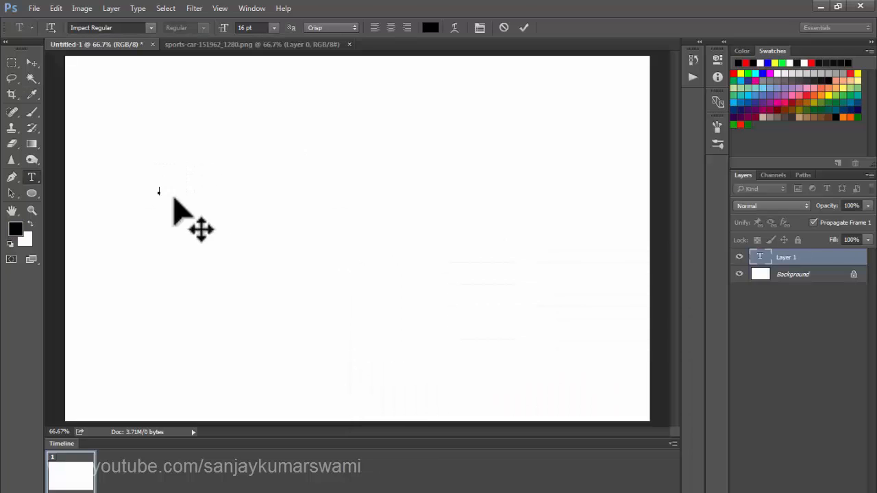
pyautogui.write('Sanjay')
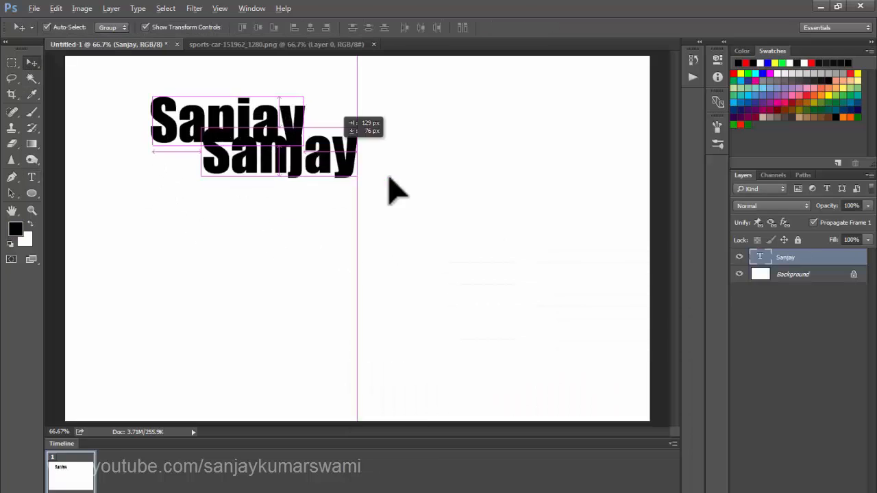
pyautogui.moveTo(391, 190); pyautogui.dragTo(300, 254)
pyautogui.hotkey('ctrl', 't')
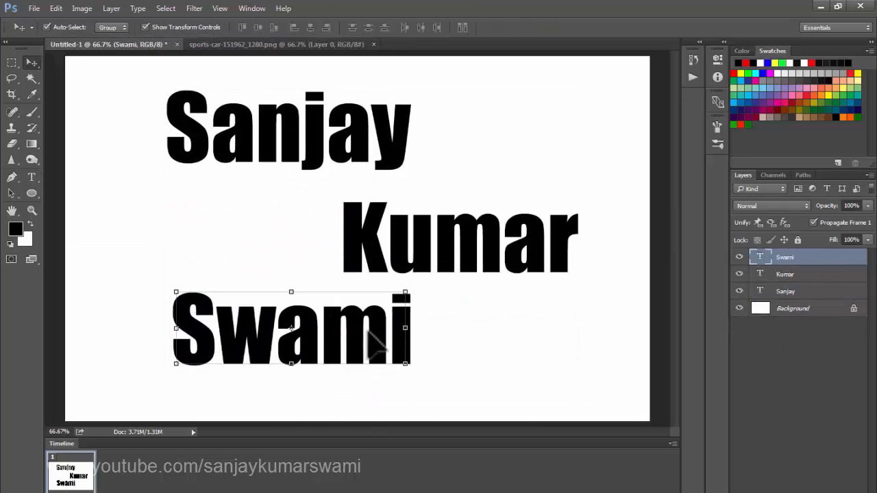
pyautogui.moveTo(368, 331); pyautogui.dragTo(374, 337)
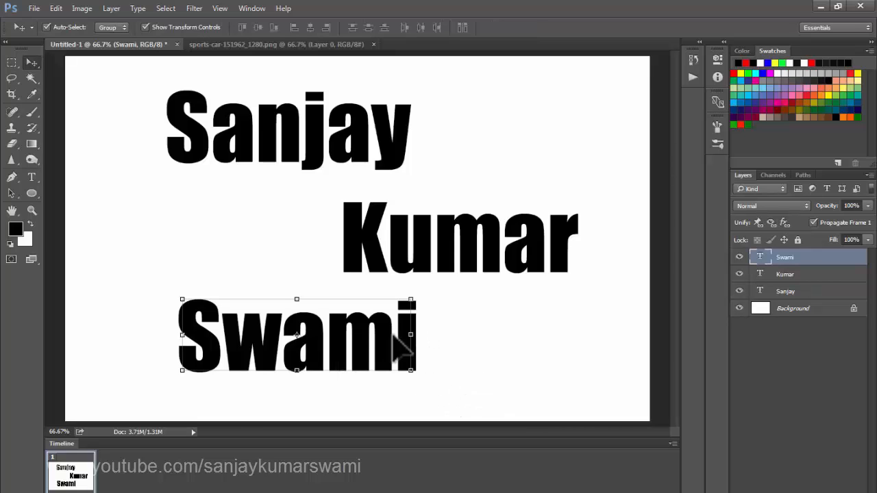
# Step: Hide the second and third name text layers so that frame 1 shows only the first one
pyautogui.click(317, 136)
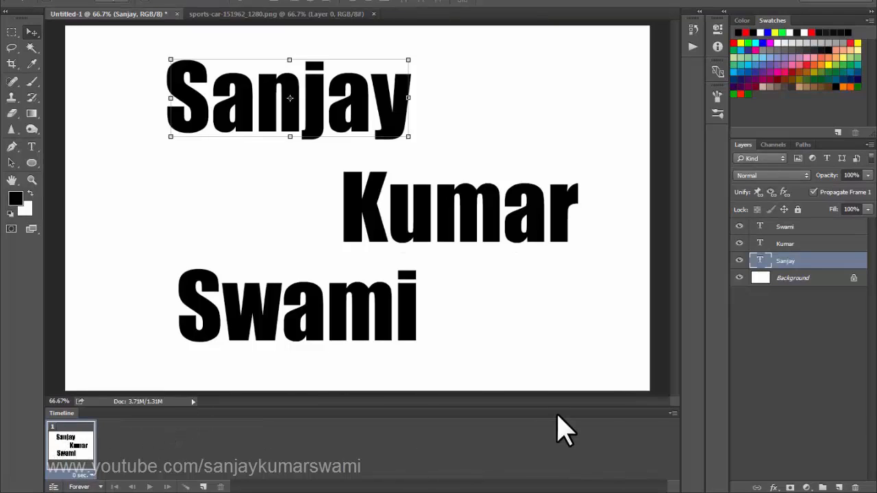
pyautogui.click(739, 243)
pyautogui.click(739, 226)
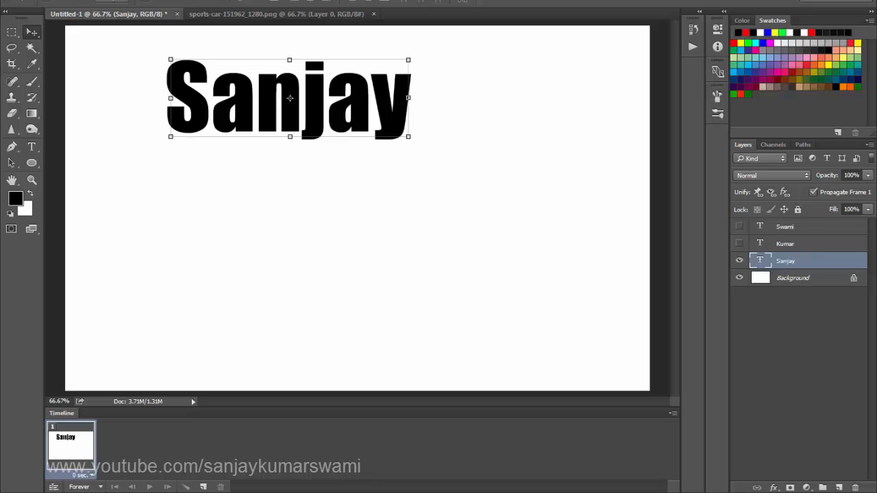
# Step: Add a second frame and move its first-name text horizontally almost entirely past the canvas's left edge
pyautogui.click(203, 487)
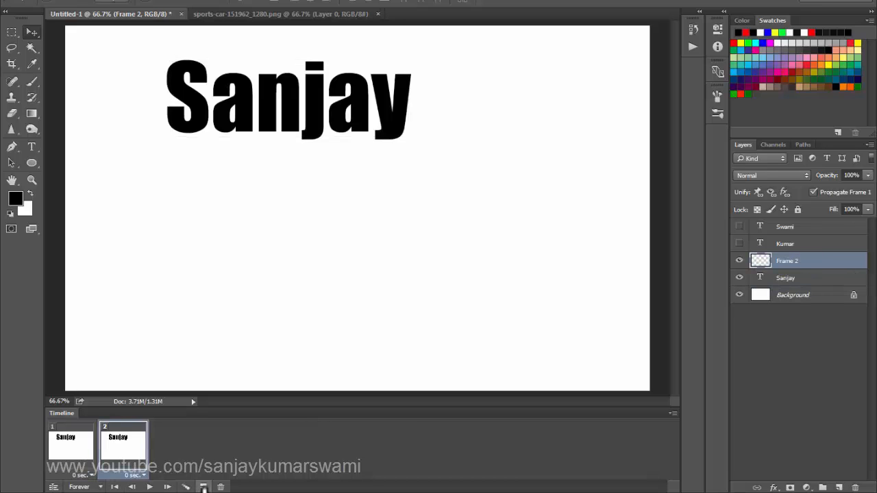
pyautogui.click(72, 449)
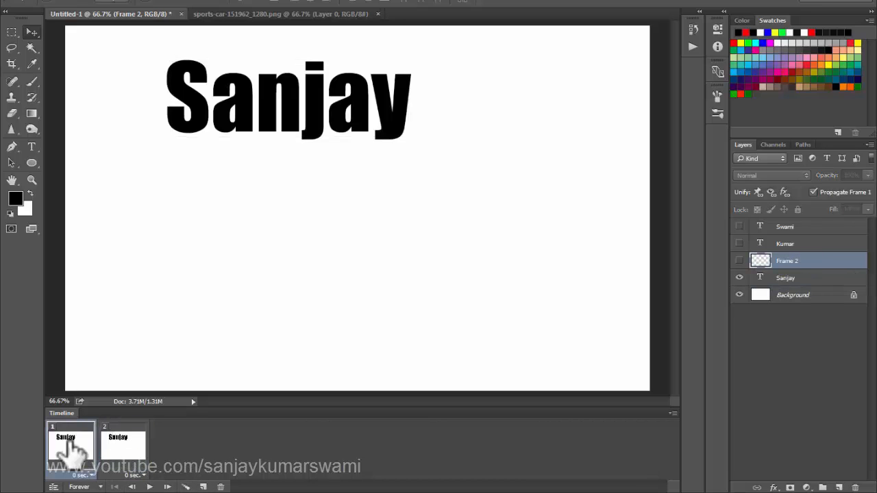
pyautogui.click(130, 452)
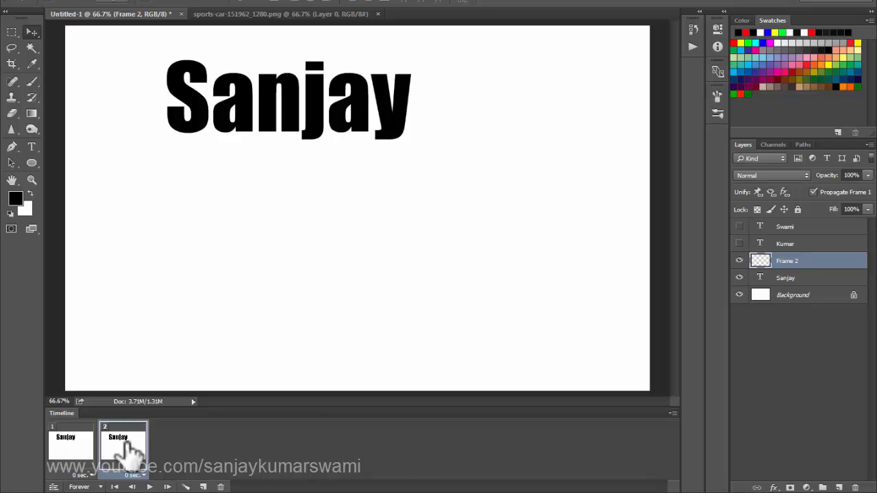
pyautogui.click(410, 130)
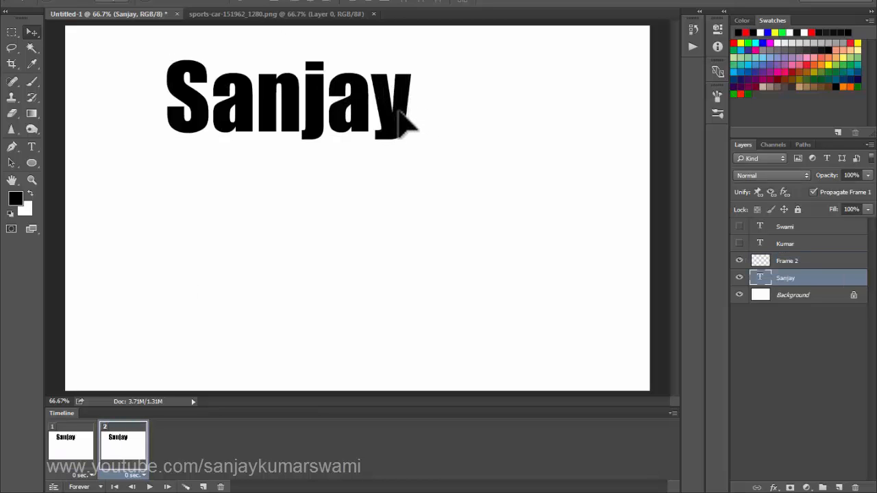
pyautogui.moveTo(401, 117); pyautogui.dragTo(67, 113)
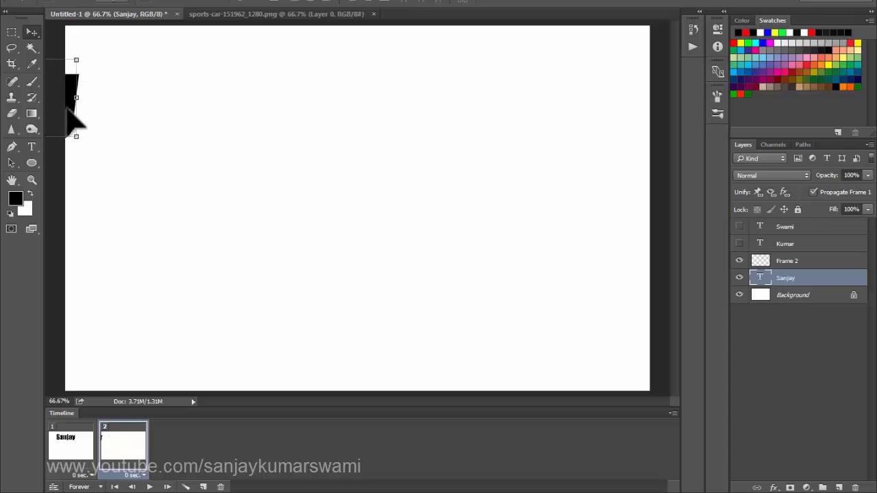
# Step: Reorder the two frames so the one with the off-canvas text comes first, and make it current
pyautogui.click(72, 445)
pyautogui.moveTo(72, 446); pyautogui.dragTo(177, 449)
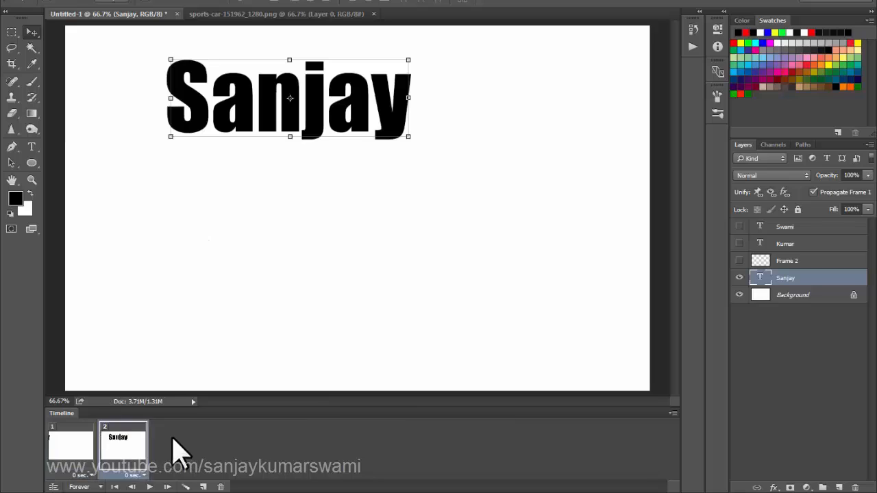
pyautogui.click(53, 442)
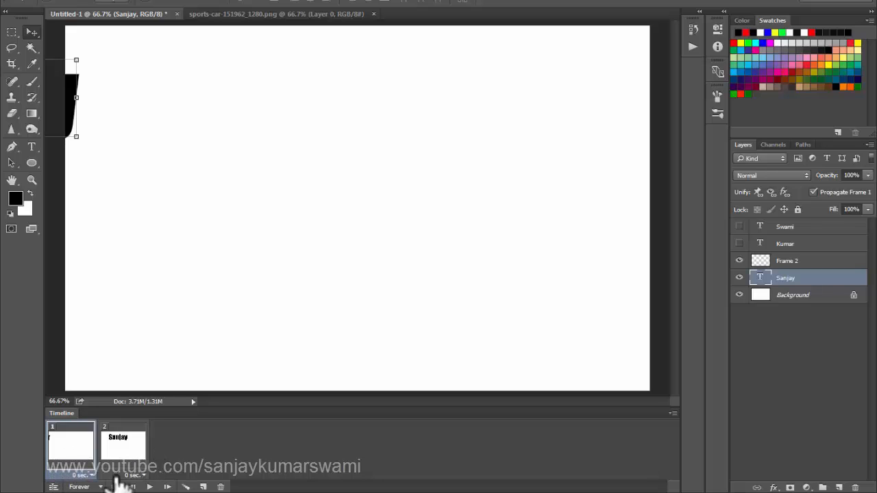
# Step: Tween frames 1 and 2 with 5 added frames for all layers, including position, opacity and effects, and preview the animation
pyautogui.click(126, 448)
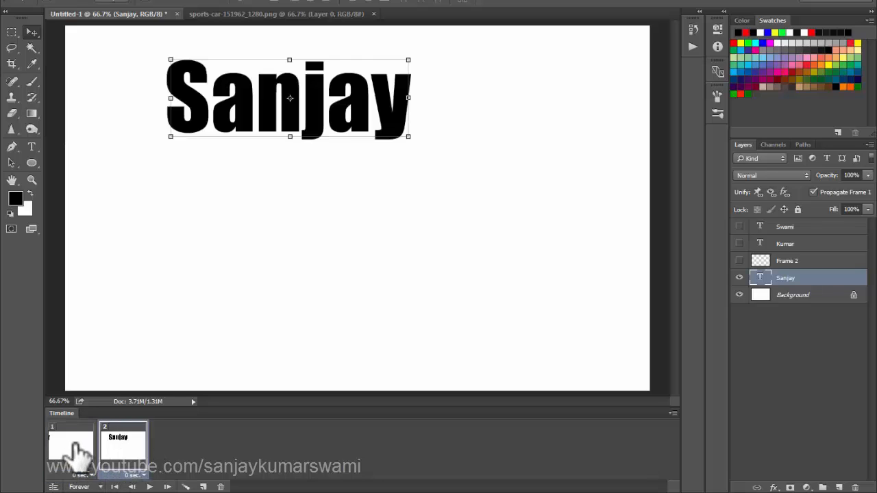
pyautogui.click(72, 450)
pyautogui.click(124, 447)
pyautogui.click(89, 443)
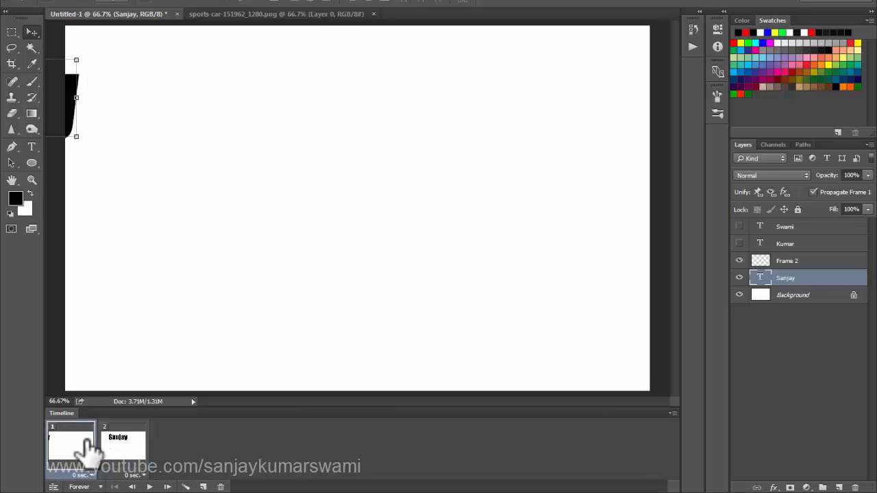
pyautogui.keyDown('shift'); pyautogui.click(127, 442); pyautogui.keyUp('shift')
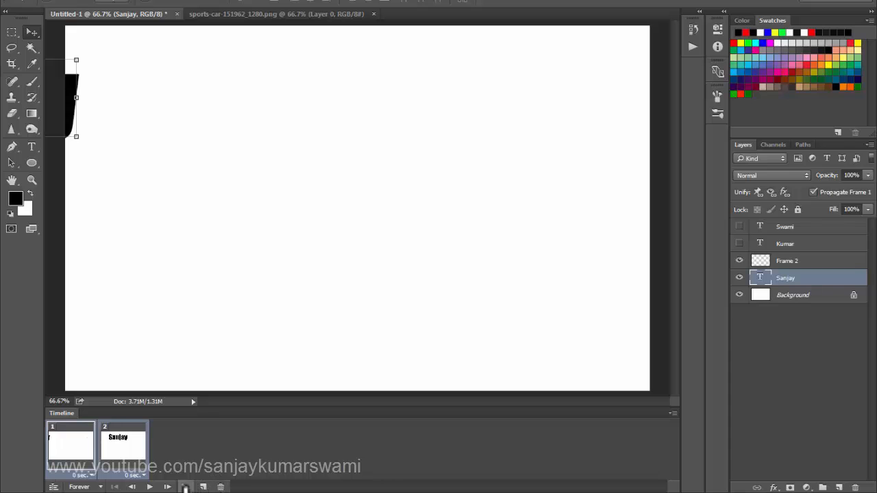
pyautogui.click(185, 487)
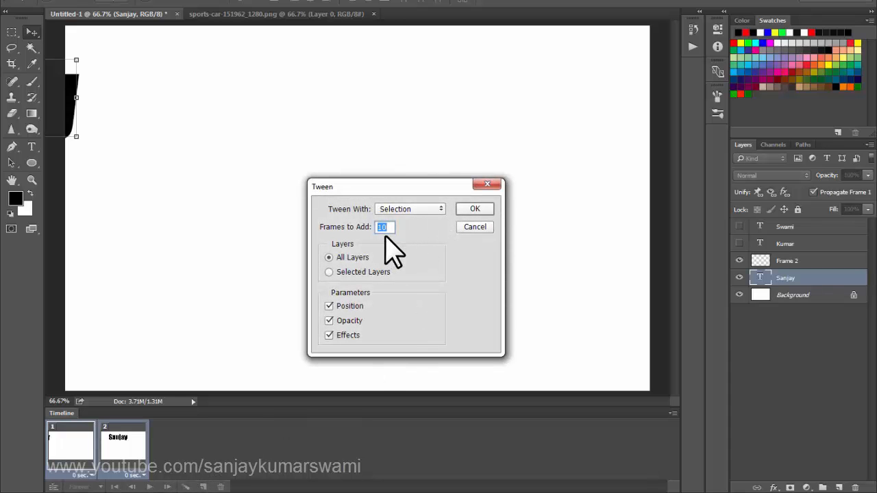
pyautogui.click(477, 210)
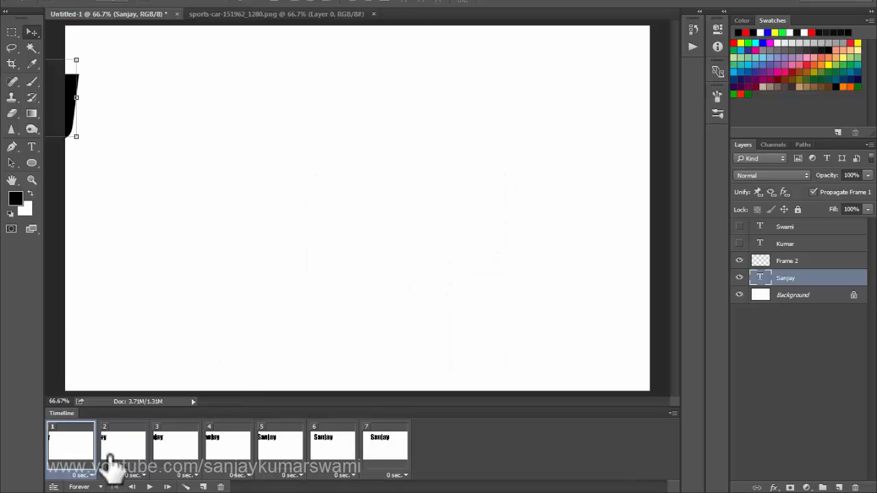
pyautogui.click(148, 487)
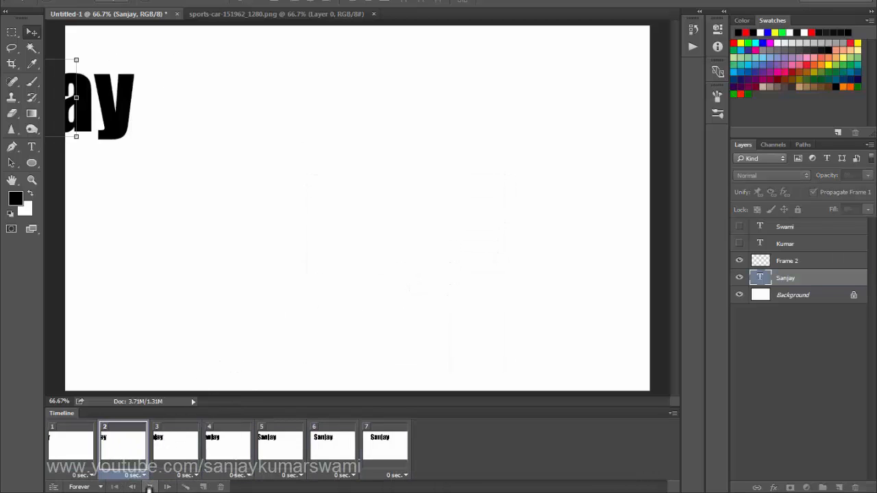
pyautogui.click(149, 487)
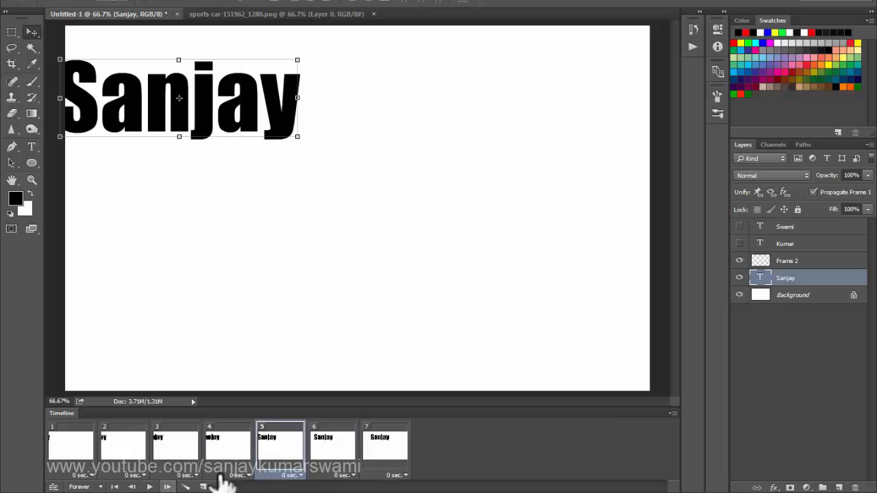
# Step: Add a new frame after frame 7 and delete the empty Frame 8 layer created with it
pyautogui.click(381, 452)
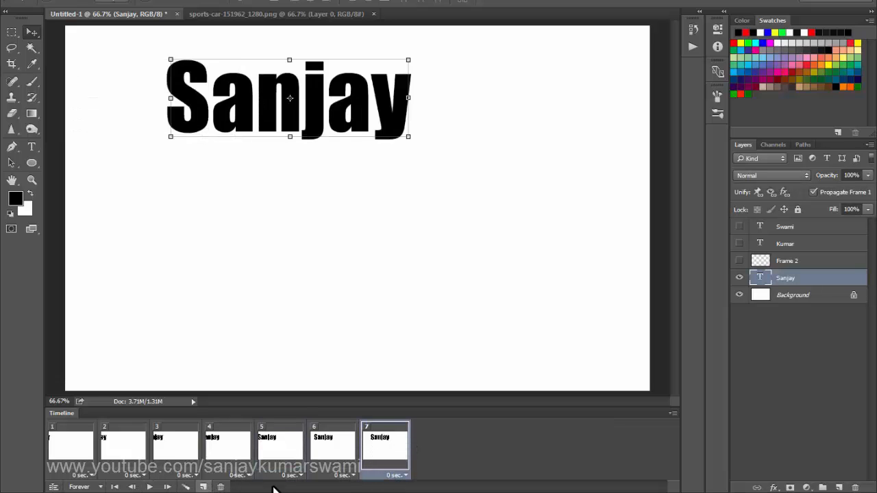
pyautogui.click(203, 487)
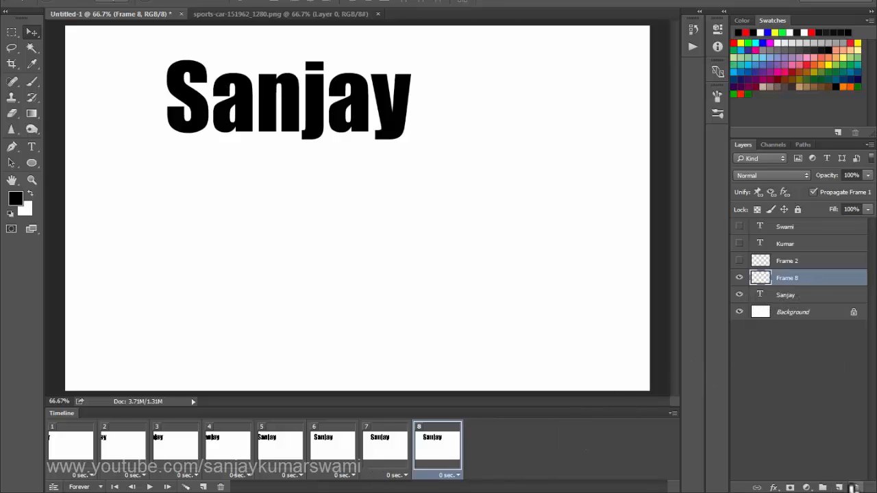
pyautogui.click(854, 487)
# Step: Turn off Create New Layer for Each New Frame and delete the empty Frame 2 layer
pyautogui.click(672, 412)
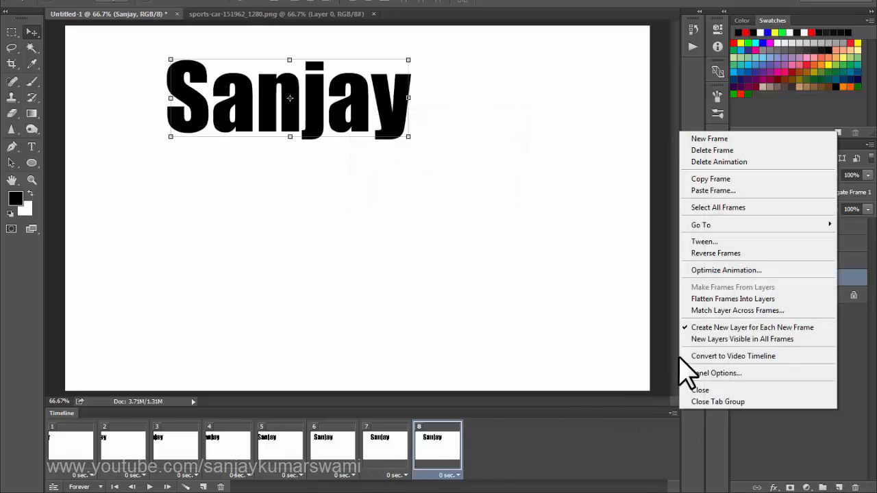
pyautogui.click(689, 328)
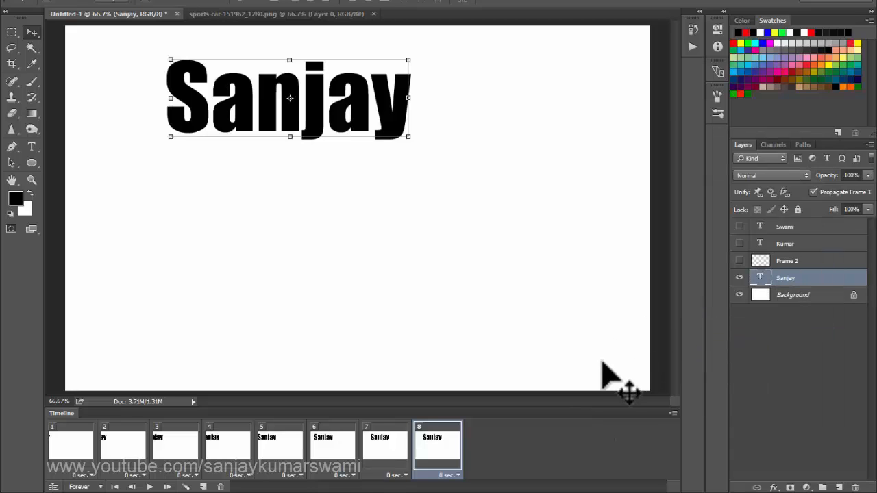
pyautogui.click(788, 261)
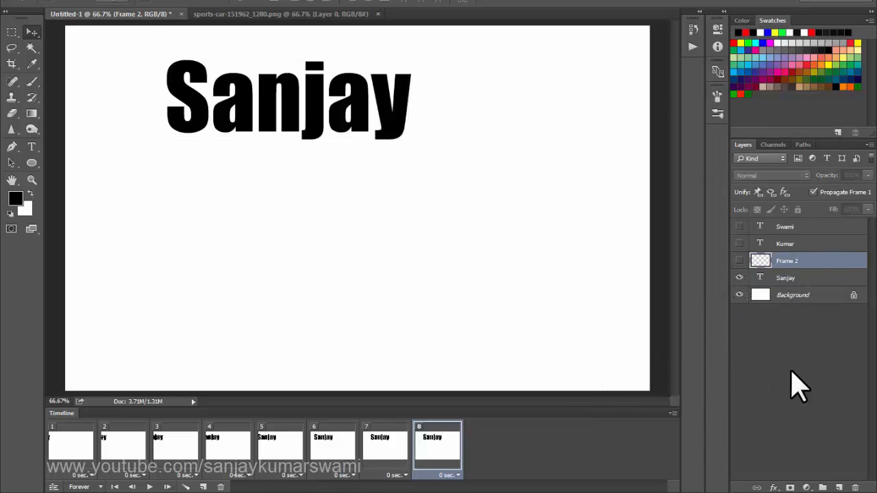
pyautogui.press('Return')
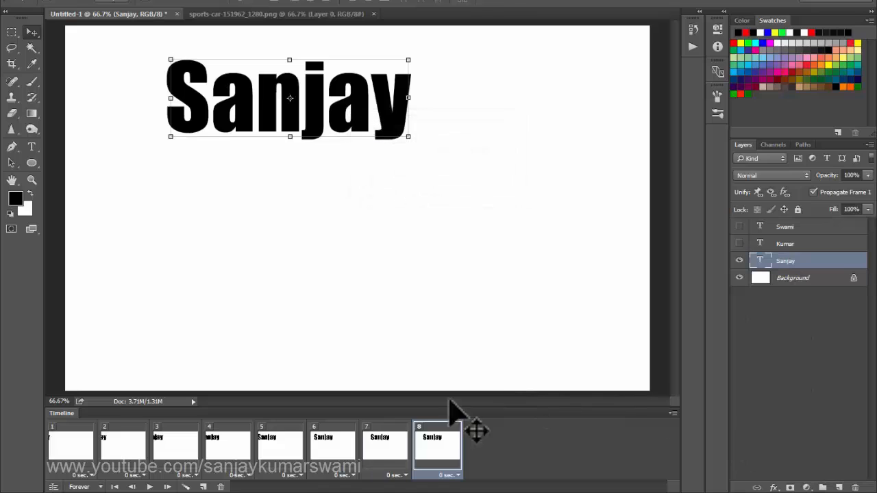
# Step: Make the second name text layer visible in both frame 7 and frame 8
pyautogui.click(418, 445)
pyautogui.click(425, 446)
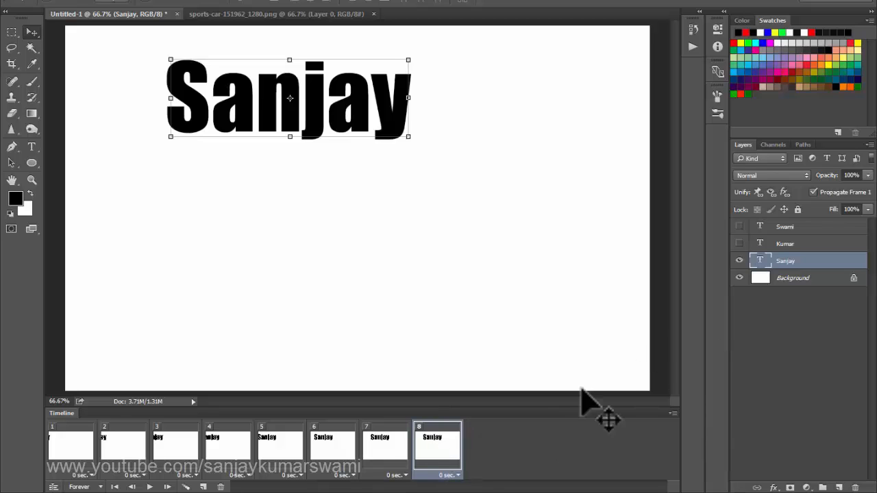
pyautogui.click(385, 449)
pyautogui.click(774, 244)
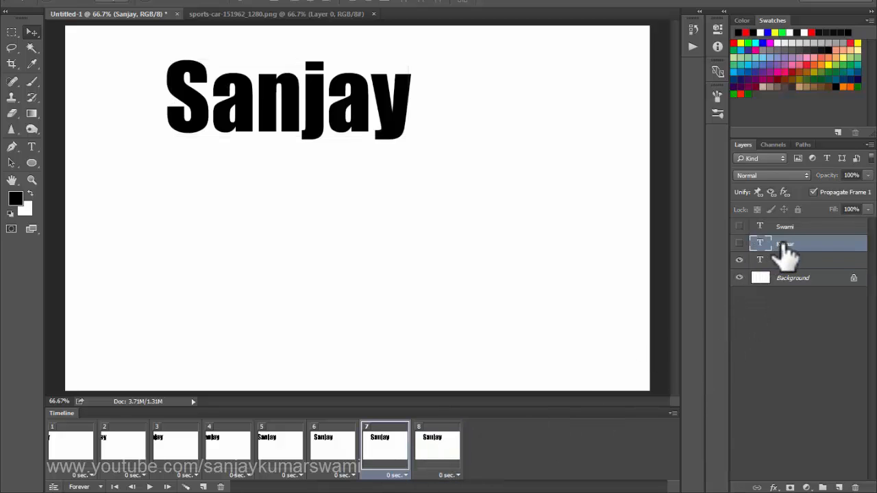
pyautogui.click(739, 243)
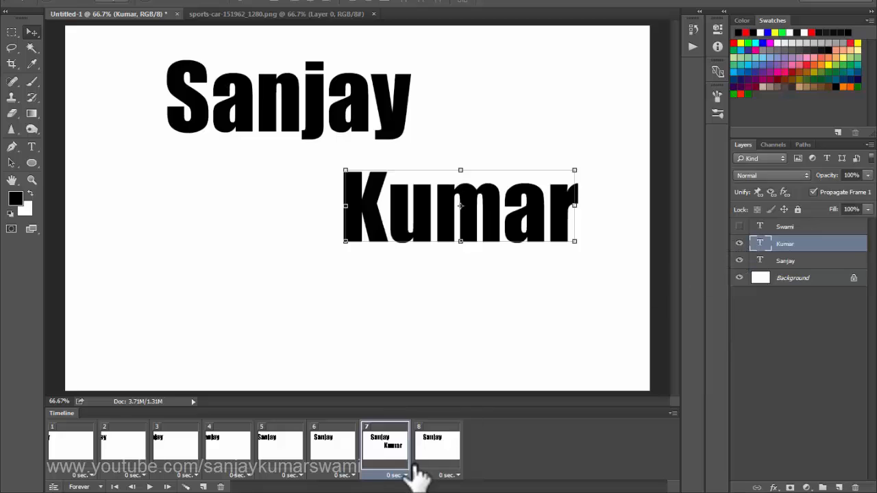
pyautogui.click(435, 452)
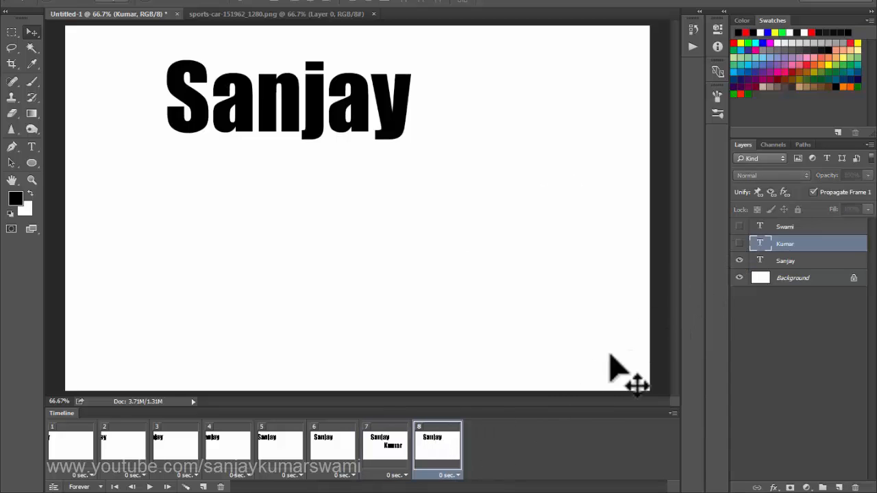
pyautogui.click(739, 243)
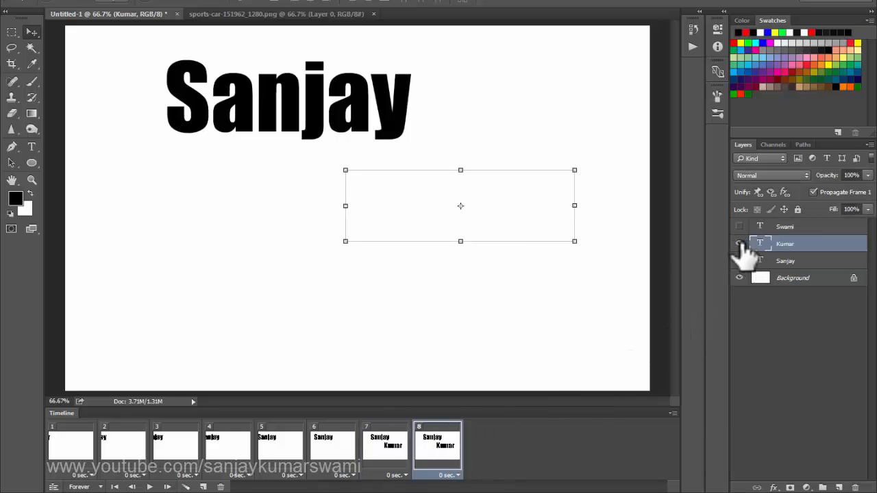
# Step: In frame 7, move the second name text horizontally almost entirely past the canvas's right edge
pyautogui.click(384, 459)
pyautogui.click(438, 456)
pyautogui.click(387, 455)
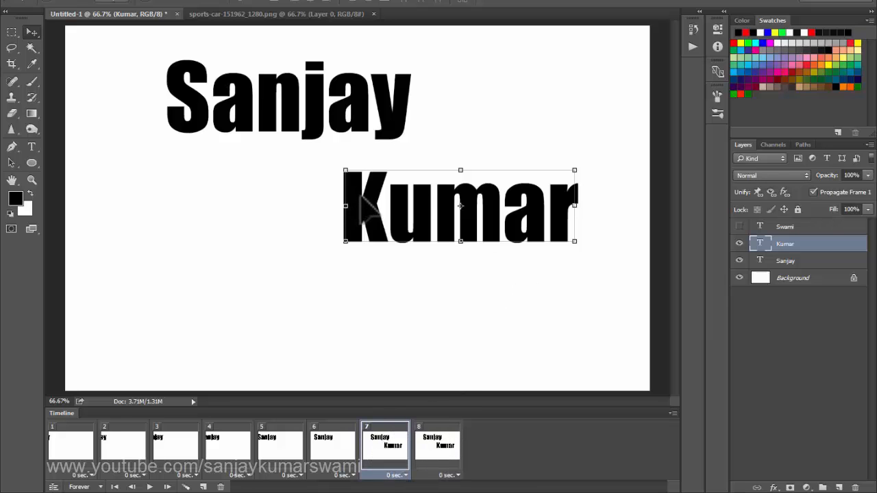
pyautogui.moveTo(359, 198); pyautogui.dragTo(658, 224)
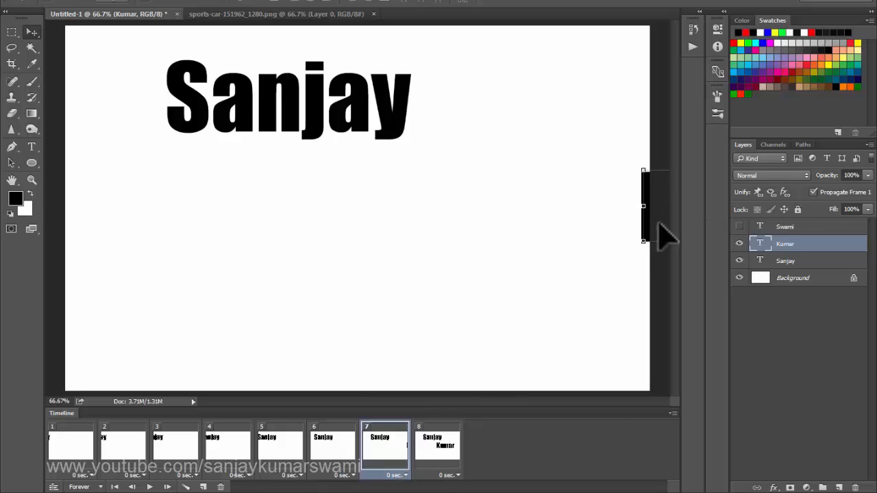
# Step: Tween frames 7 and 8 with 5 added frames for all layers, including position, opacity and effects
pyautogui.keyDown('shift'); pyautogui.click(442, 449); pyautogui.keyUp('shift')
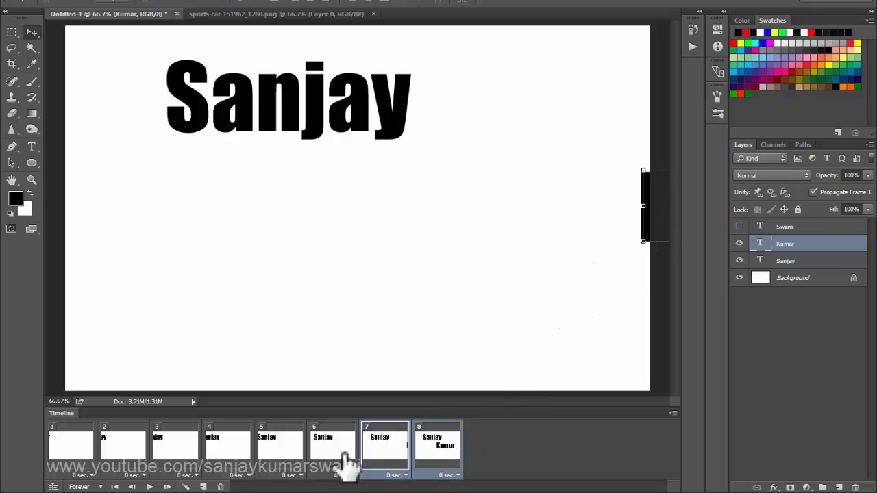
pyautogui.click(204, 487)
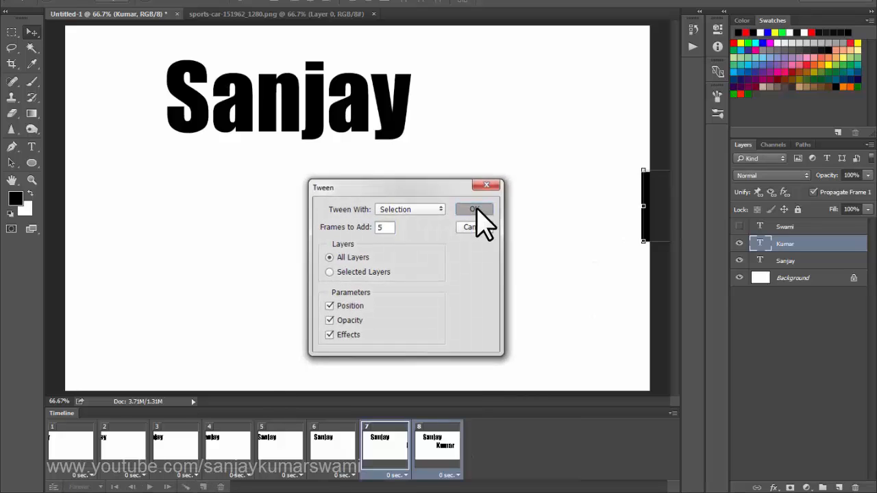
pyautogui.click(478, 203)
# Step: Add a frame after frame 13 and make the third name text layer visible in frames 13 and 14
pyautogui.moveTo(274, 491); pyautogui.dragTo(305, 489)
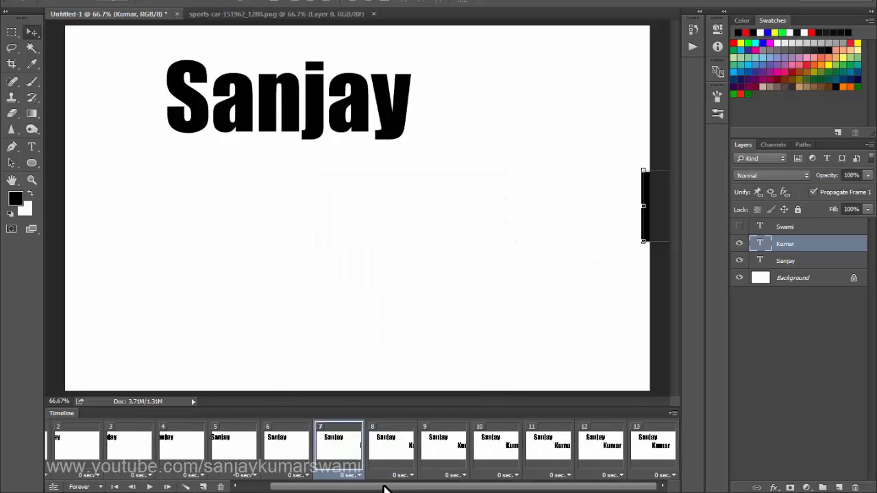
pyautogui.click(637, 459)
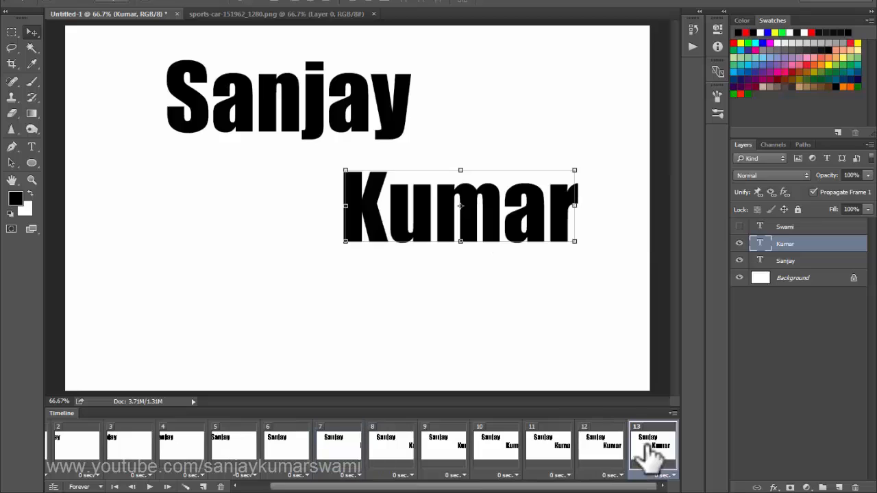
pyautogui.click(204, 486)
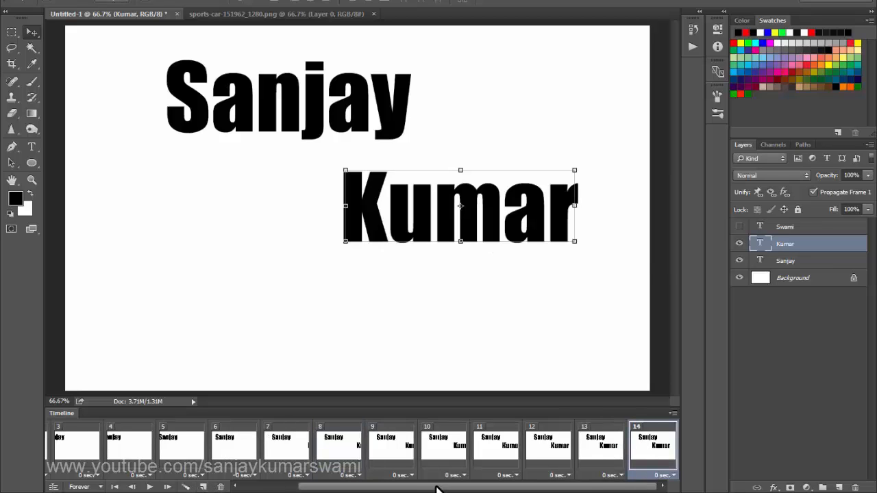
pyautogui.click(597, 450)
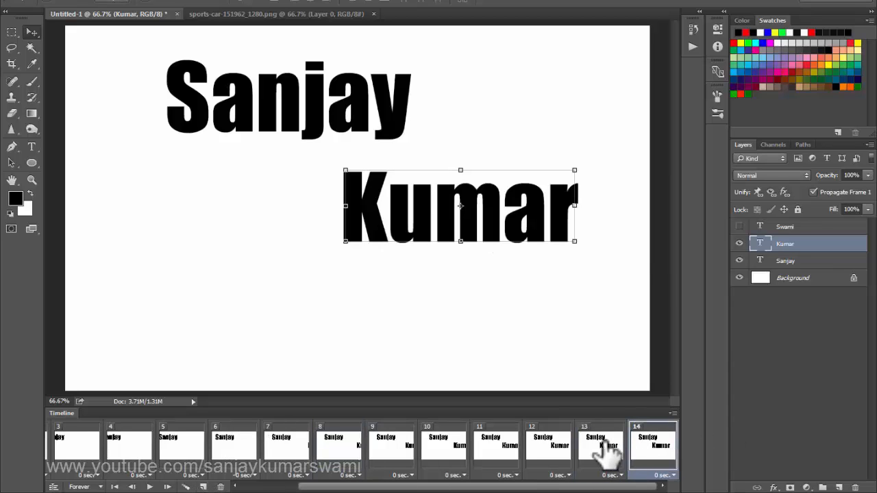
pyautogui.click(658, 447)
pyautogui.click(739, 226)
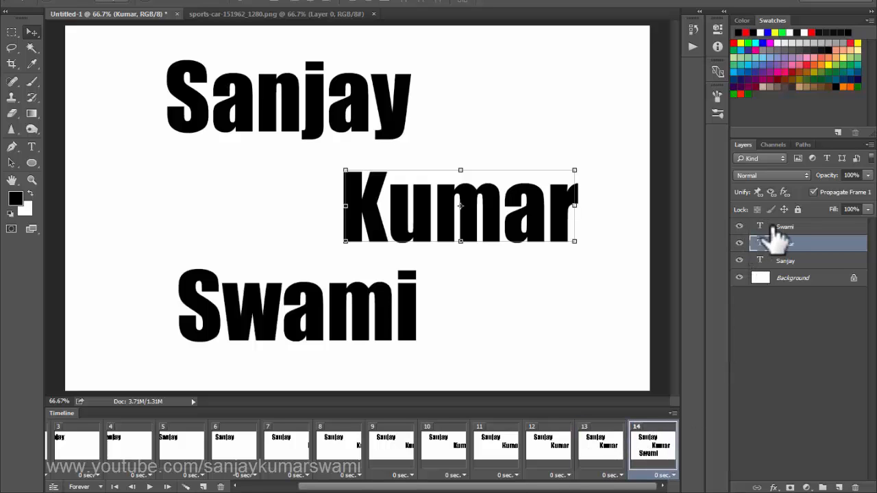
pyautogui.click(607, 454)
pyautogui.click(739, 226)
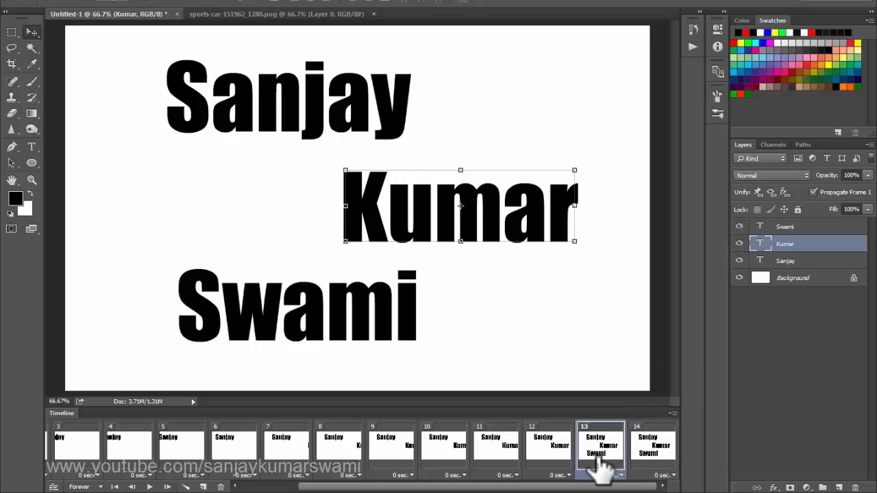
# Step: Move frame 13's third name text horizontally almost entirely past the canvas's left edge and tween frames 13 and 14 with 5 added frames
pyautogui.moveTo(427, 336); pyautogui.dragTo(69, 297)
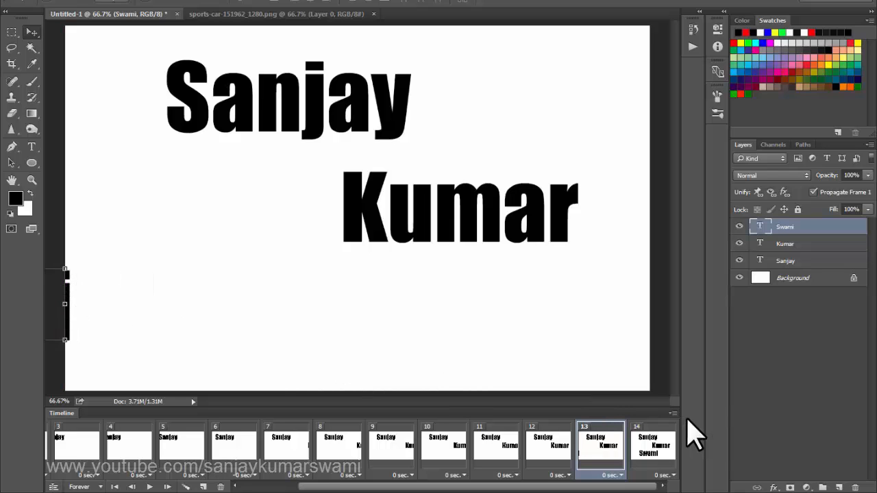
pyautogui.keyDown('shift'); pyautogui.click(656, 448); pyautogui.keyUp('shift')
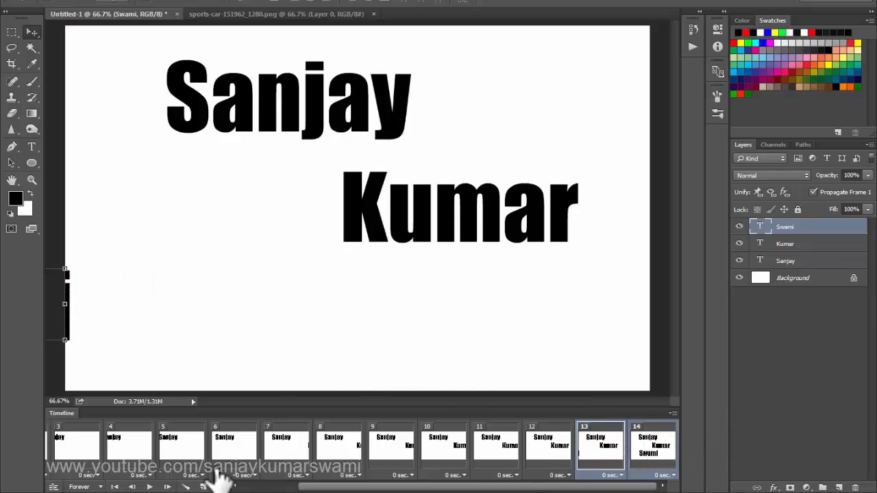
pyautogui.click(187, 486)
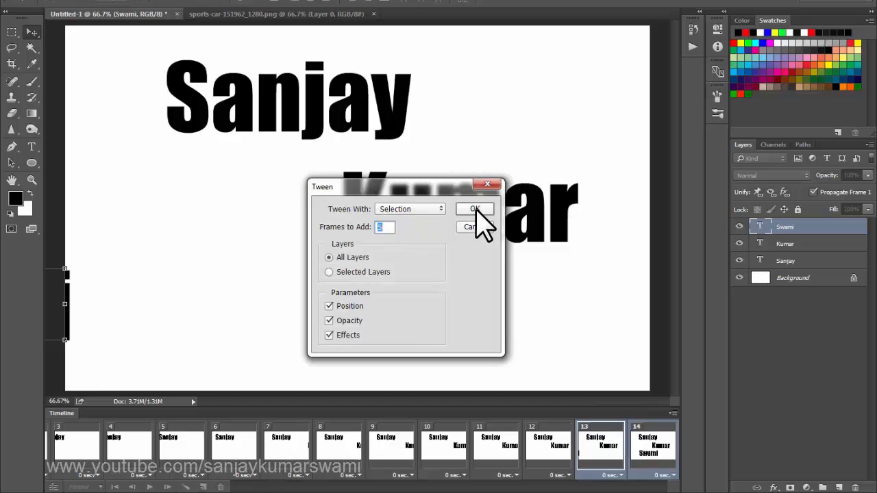
pyautogui.click(476, 209)
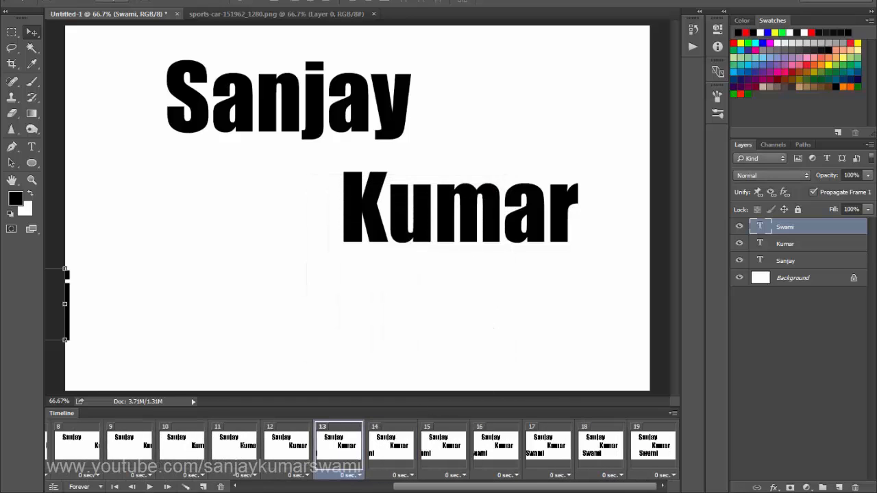
# Step: Set the delay of the last frame, frame 19, to 2.0 seconds
pyautogui.click(647, 455)
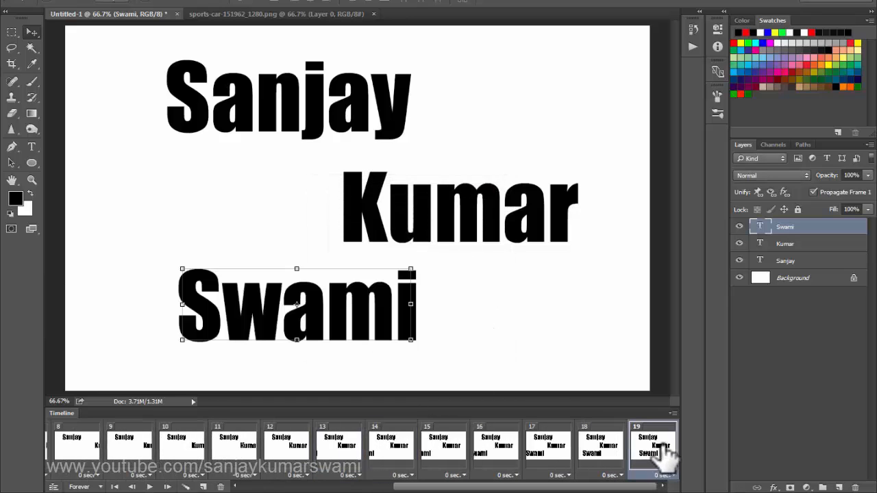
pyautogui.click(658, 476)
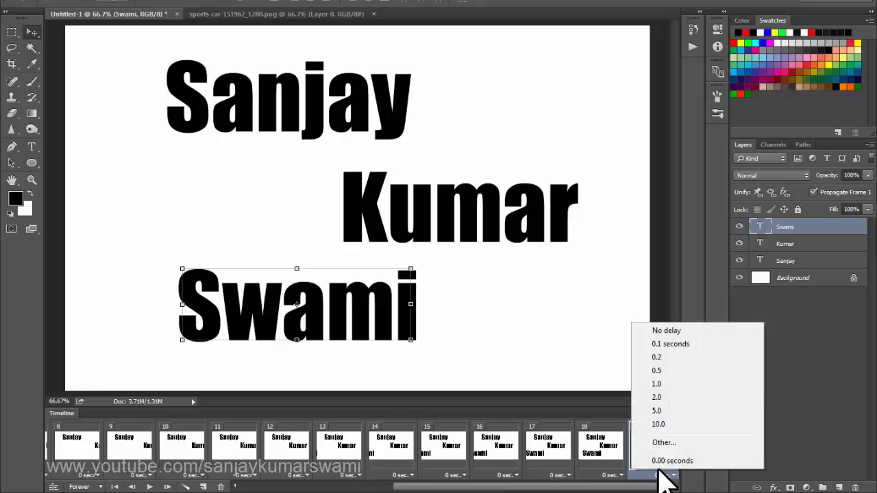
pyautogui.click(665, 399)
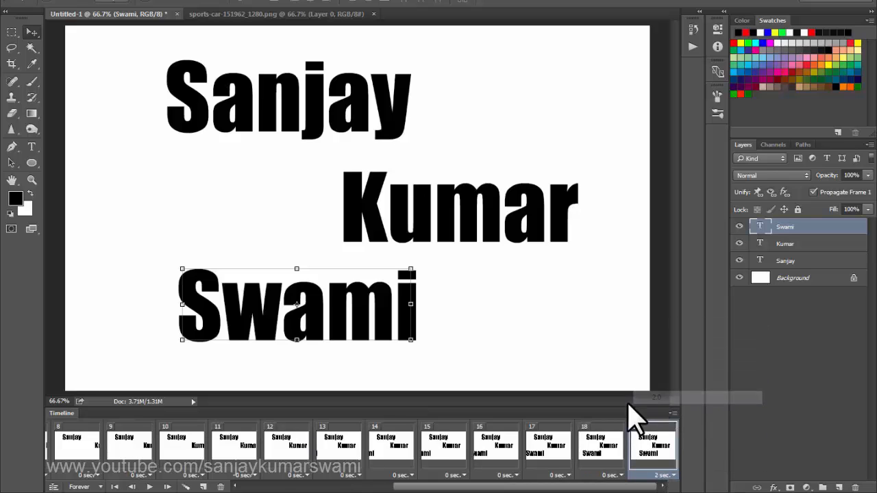
# Step: Play the name animation once through and stop the playback
pyautogui.click(150, 486)
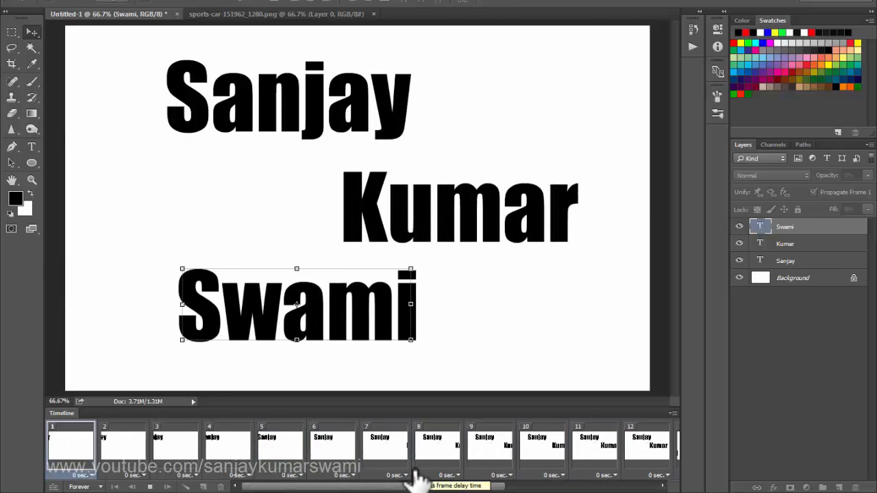
pyautogui.press('space')
# Step: Delete frames 2 through 19 and remove the three name text layers, keeping only the Background layer
pyautogui.click(648, 444)
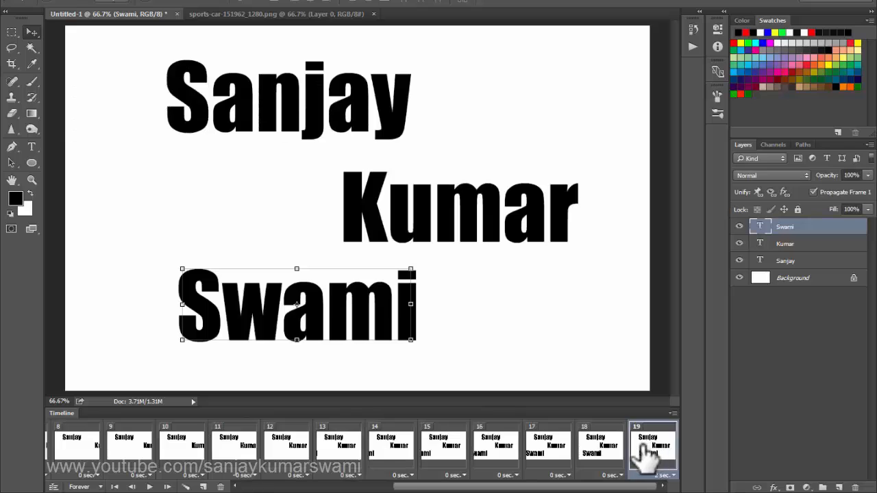
pyautogui.moveTo(421, 486); pyautogui.dragTo(264, 487)
pyautogui.keyDown('shift'); pyautogui.click(77, 444); pyautogui.keyUp('shift')
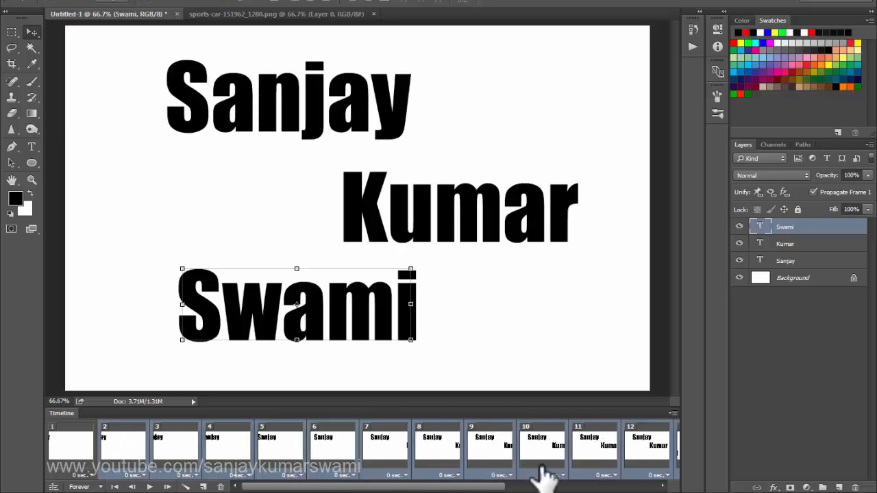
pyautogui.click(673, 413)
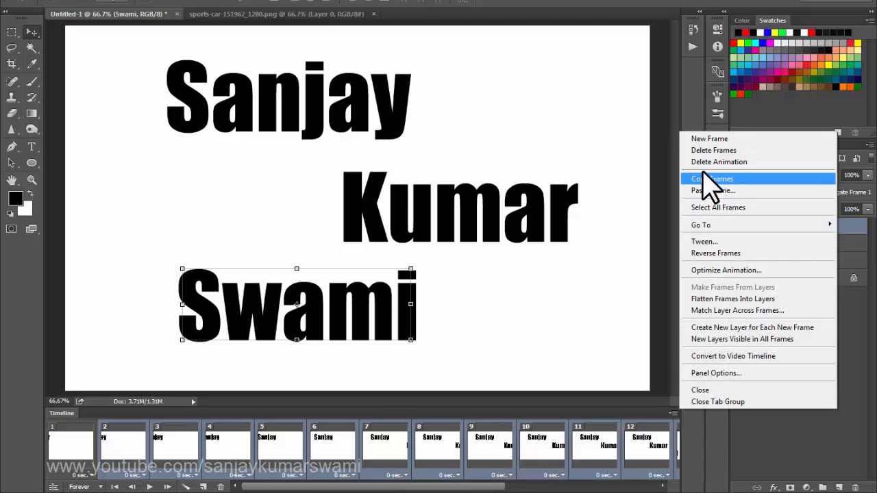
pyautogui.click(700, 168)
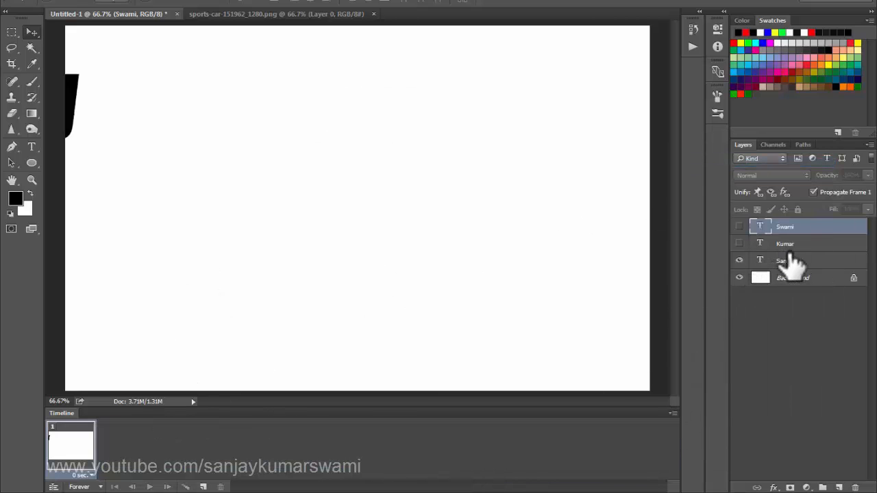
pyautogui.press('Delete')
pyautogui.press('Delete')
pyautogui.press('Delete')
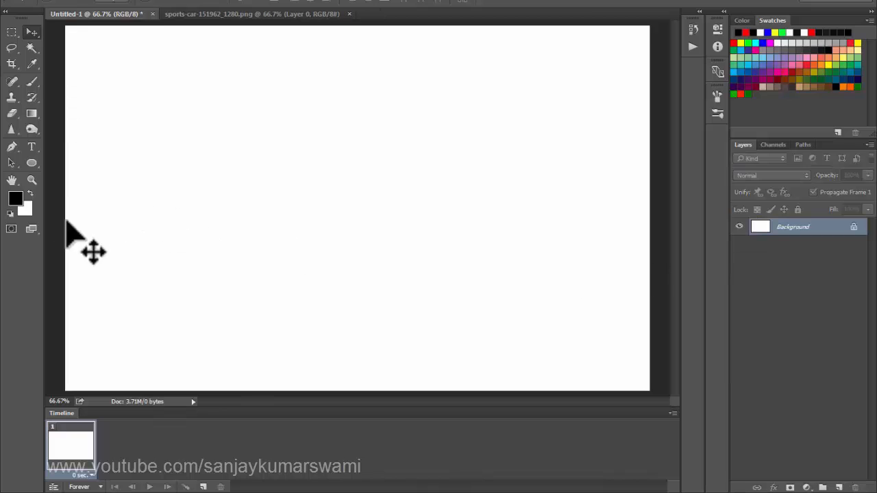
# Step: Set the Custom Shape tool to the butterfly shape, draw a trial butterfly on the canvas and undo it
pyautogui.rightClick(30, 165)
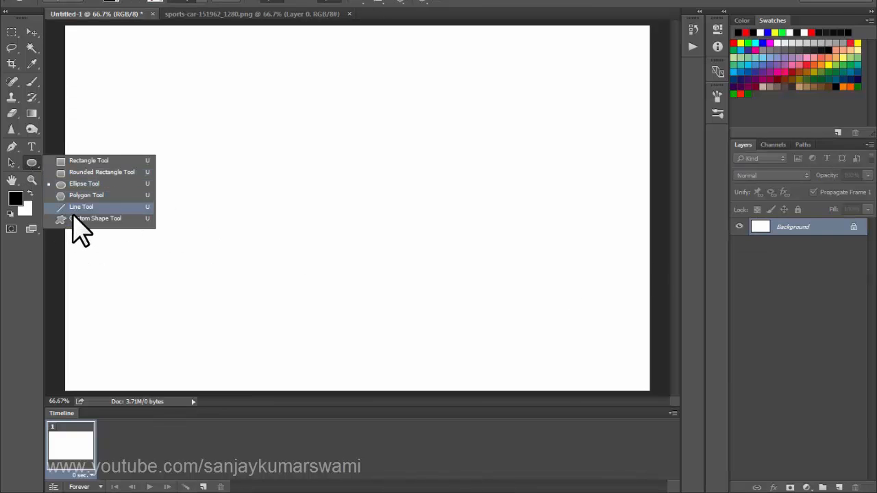
pyautogui.click(89, 218)
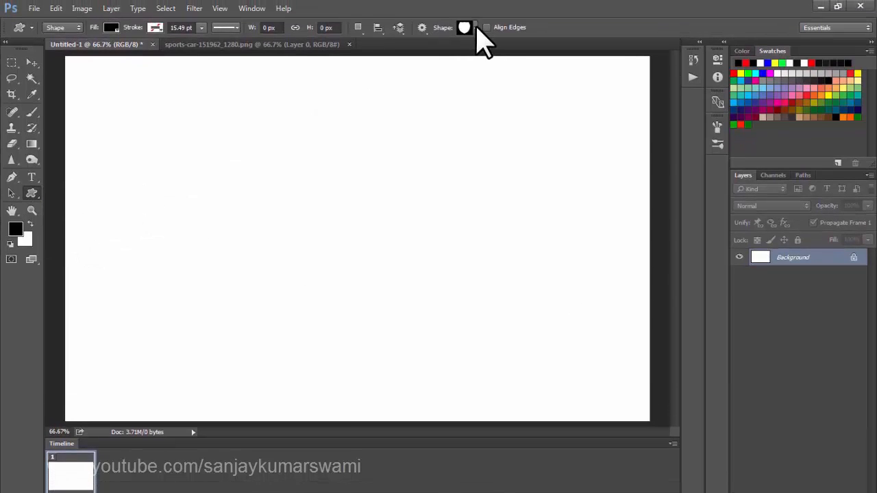
pyautogui.click(471, 29)
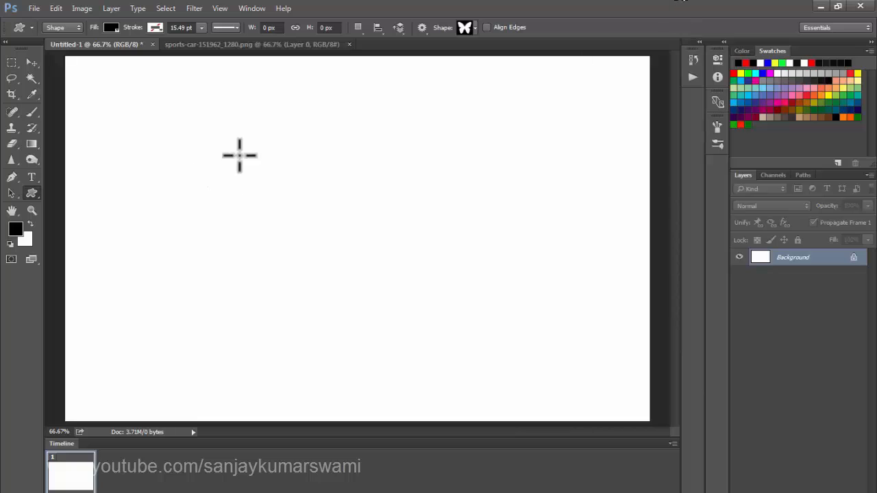
pyautogui.moveTo(265, 143); pyautogui.dragTo(470, 382)
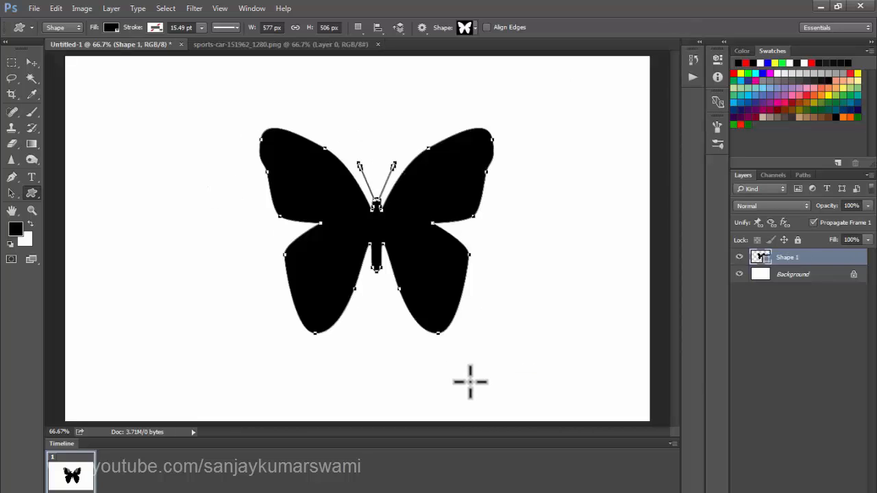
pyautogui.hotkey('ctrl', 'z')
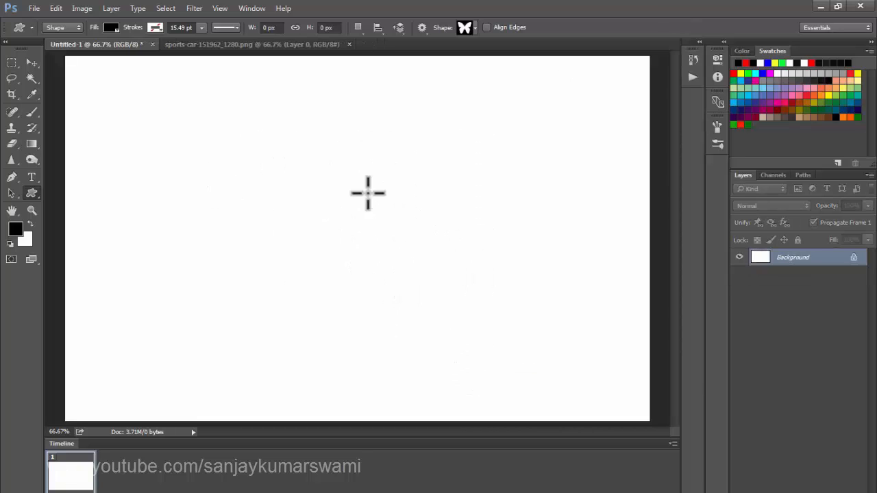
# Step: Set a red 0.33 pt stroke and draw a black butterfly about 676 by 593 px around the canvas centre
pyautogui.click(156, 29)
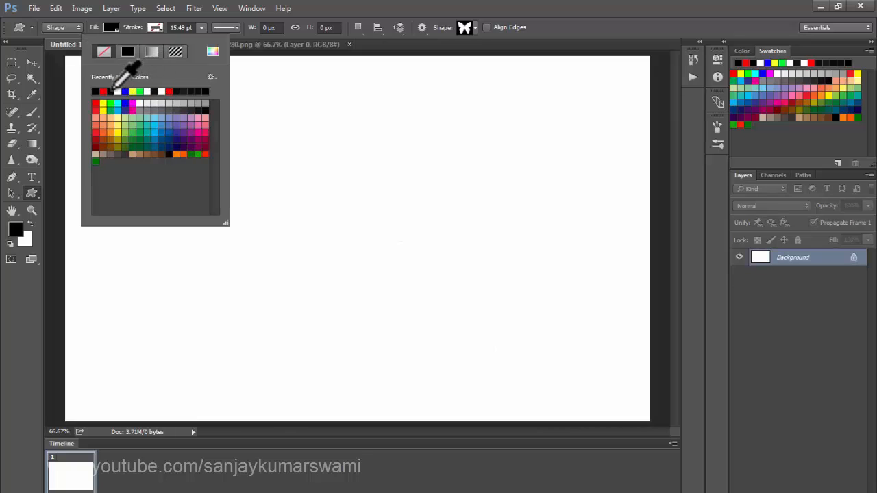
pyautogui.click(201, 28)
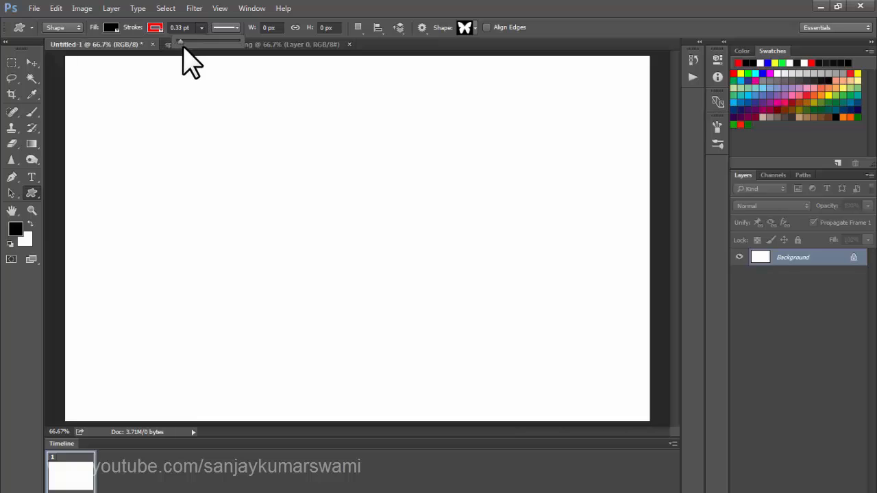
pyautogui.moveTo(244, 142); pyautogui.dragTo(518, 383)
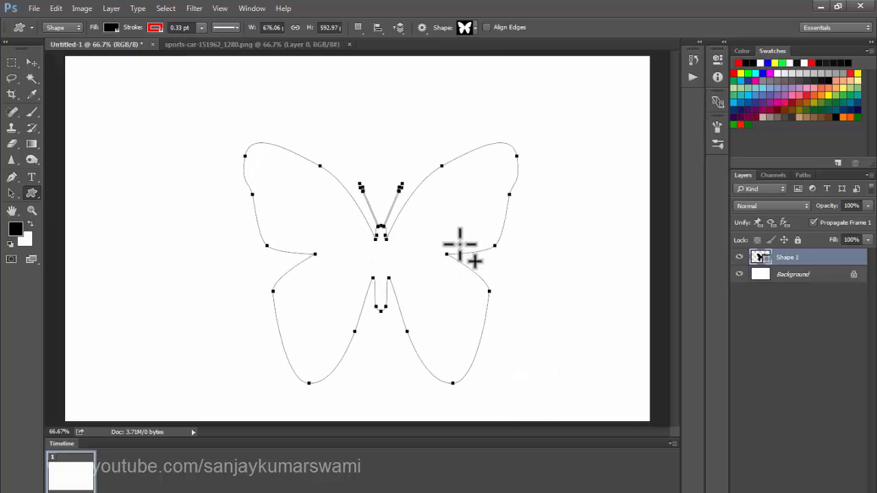
pyautogui.press('v')
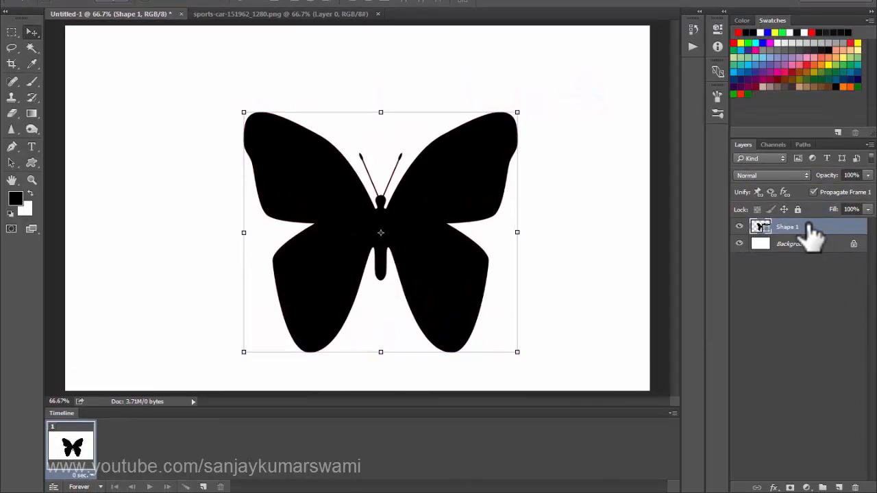
# Step: Duplicate the butterfly shape layer and narrow the copy slightly from both sides about its centre
pyautogui.hotkey('ctrl', 'j')
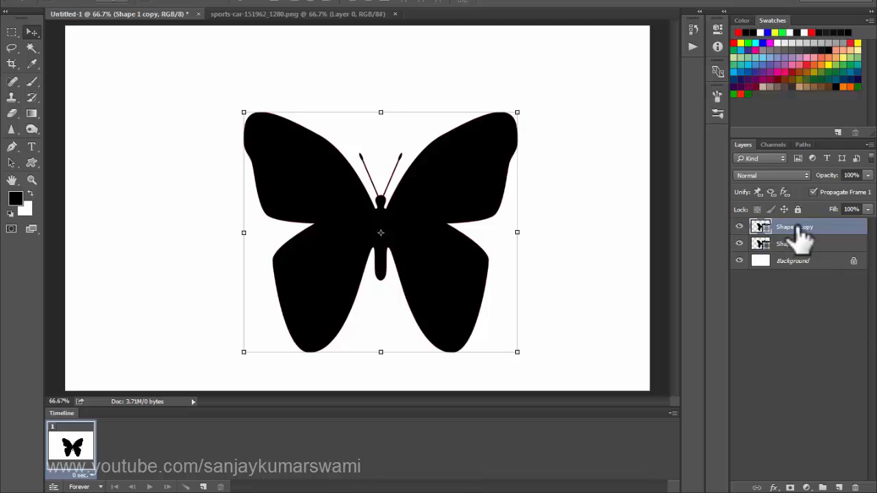
pyautogui.moveTo(422, 209); pyautogui.dragTo(479, 230)
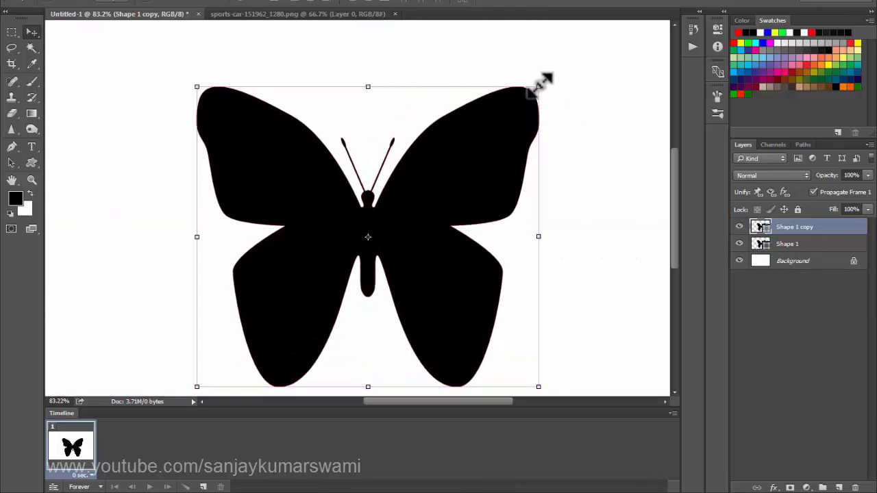
pyautogui.click(538, 85)
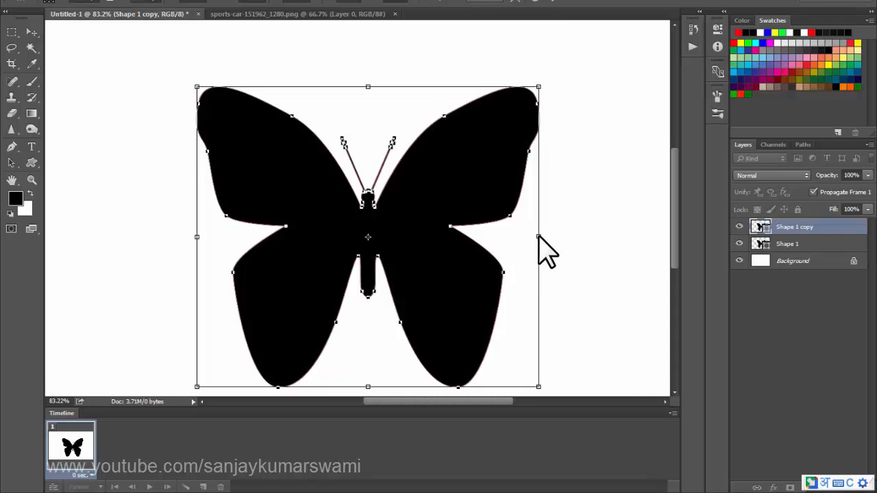
pyautogui.moveTo(539, 237); pyautogui.dragTo(521, 242)
pyautogui.press('Return')
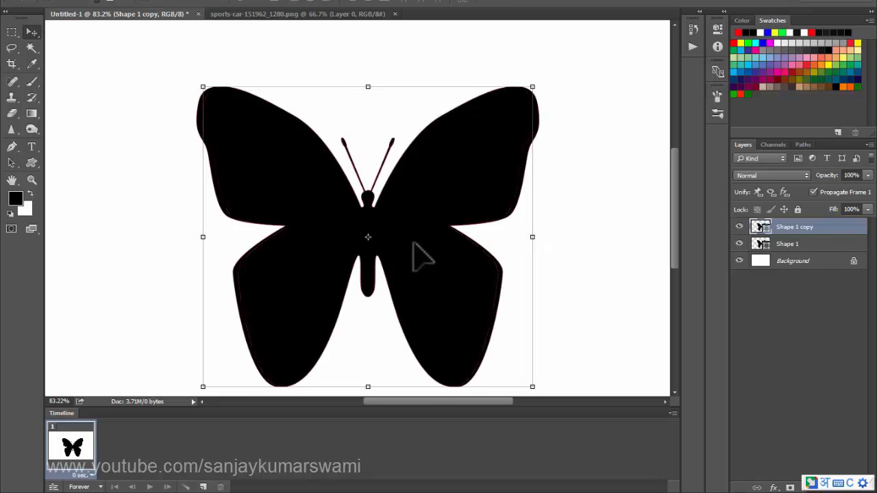
pyautogui.moveTo(512, 205); pyautogui.dragTo(534, 210)
pyautogui.moveTo(431, 204); pyautogui.dragTo(481, 202)
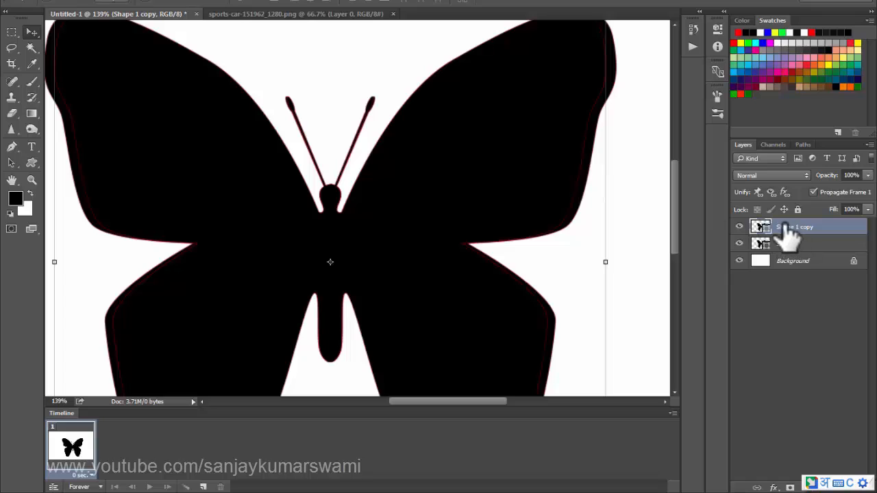
pyautogui.moveTo(606, 263); pyautogui.dragTo(599, 263)
pyautogui.press('Return')
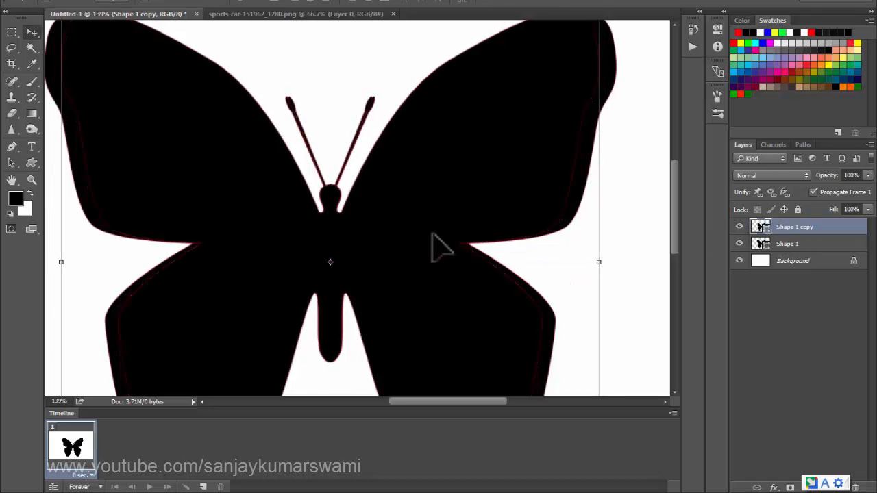
pyautogui.hotkey('ctrl', 'z')
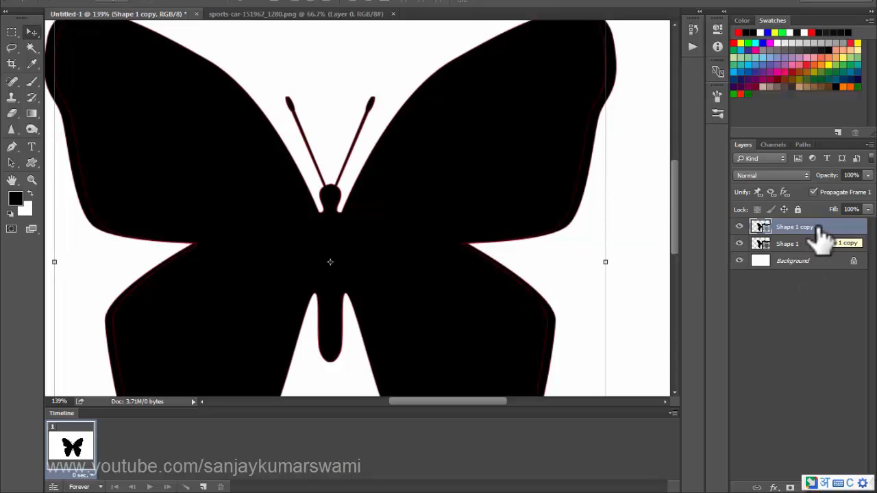
# Step: Make two more butterfly copies from the topmost one, narrowing each slightly more about its centre
pyautogui.moveTo(815, 237); pyautogui.dragTo(824, 235)
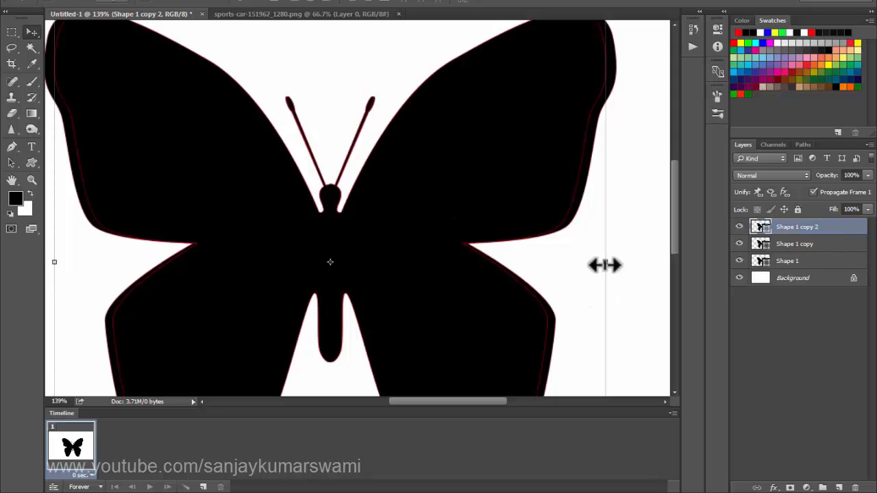
pyautogui.moveTo(604, 265)
pyautogui.mouseDown()
pyautogui.moveTo(583, 267)
pyautogui.moveTo(596, 265)
pyautogui.mouseUp()
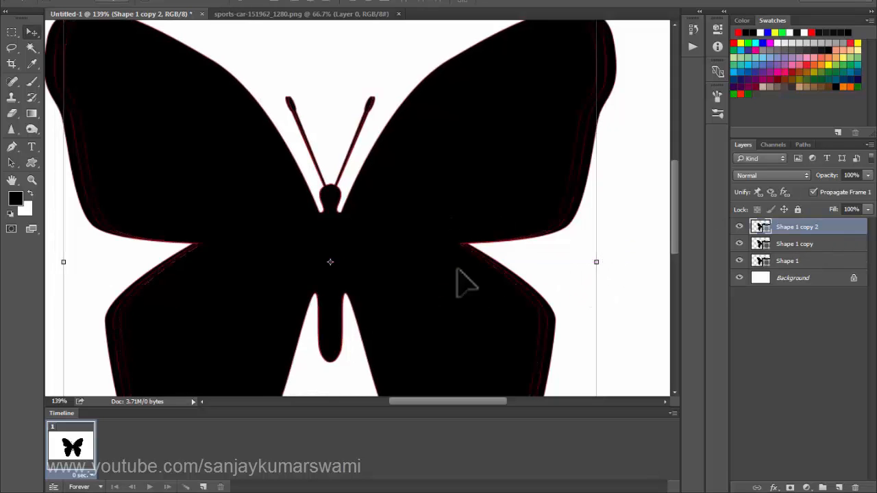
pyautogui.moveTo(757, 250); pyautogui.dragTo(753, 246)
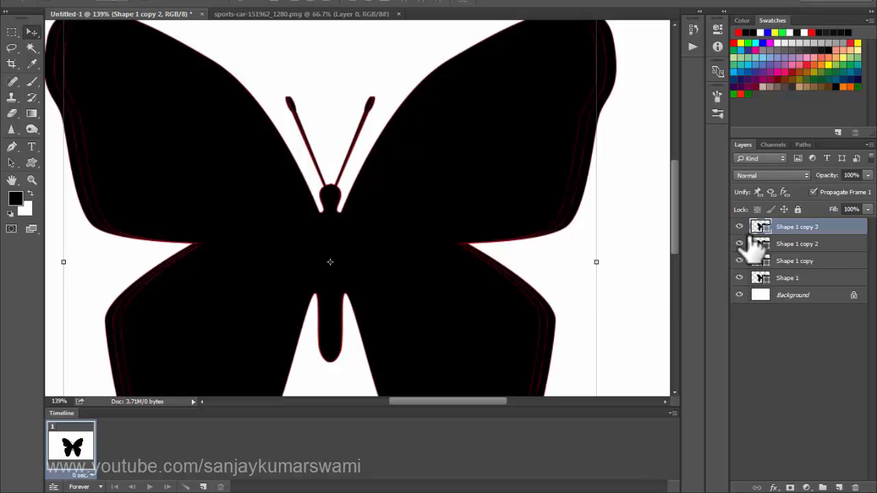
pyautogui.moveTo(596, 261); pyautogui.dragTo(530, 261)
# Step: Keep duplicating the topmost butterfly and narrowing each copy a little more about its centre, up to Shape 1 copy 10
pyautogui.hotkey('ctrl', 'j')
pyautogui.press('Return')
pyautogui.hotkey('ctrl', 'j')
pyautogui.hotkey('ctrl', 'j')
pyautogui.hotkey('ctrl', 't')
pyautogui.press('Return')
pyautogui.hotkey('ctrl', 'j')
pyautogui.hotkey('ctrl', 't')
pyautogui.press('Return')
pyautogui.hotkey('ctrl', 'j')
pyautogui.hotkey('ctrl', 't')
pyautogui.press('Return')
pyautogui.hotkey('ctrl', 'j')
pyautogui.hotkey('ctrl', 't')
pyautogui.press('Return')
pyautogui.hotkey('ctrl', 'j')
pyautogui.hotkey('ctrl', 't')
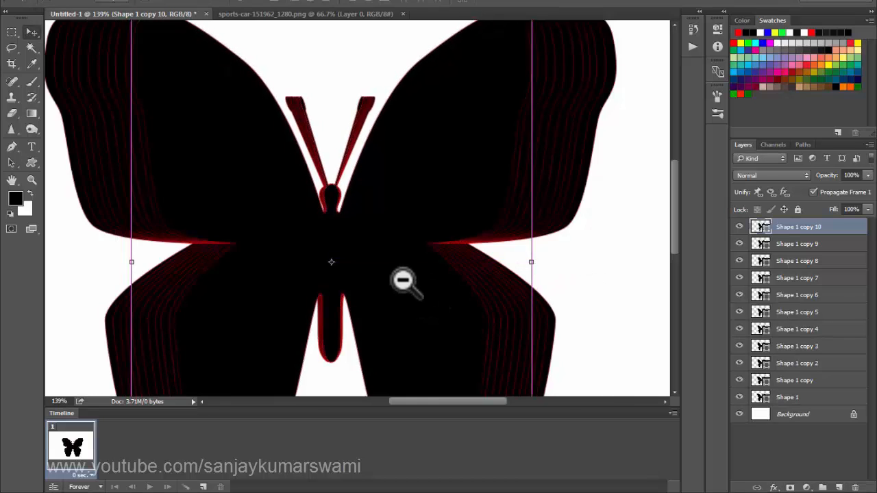
# Step: Narrow Shape 1 copy 10 slightly further, then duplicate it and narrow the new copy about its centre
pyautogui.moveTo(403, 281); pyautogui.dragTo(368, 220)
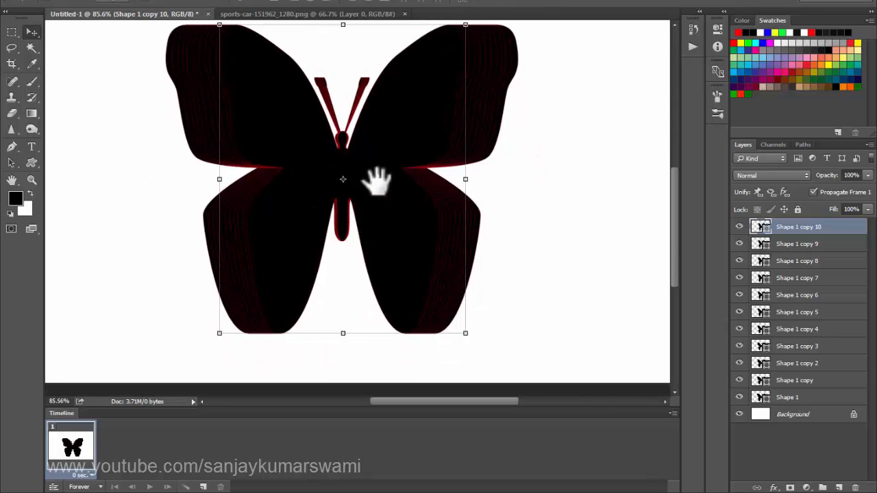
pyautogui.moveTo(377, 181); pyautogui.dragTo(427, 223)
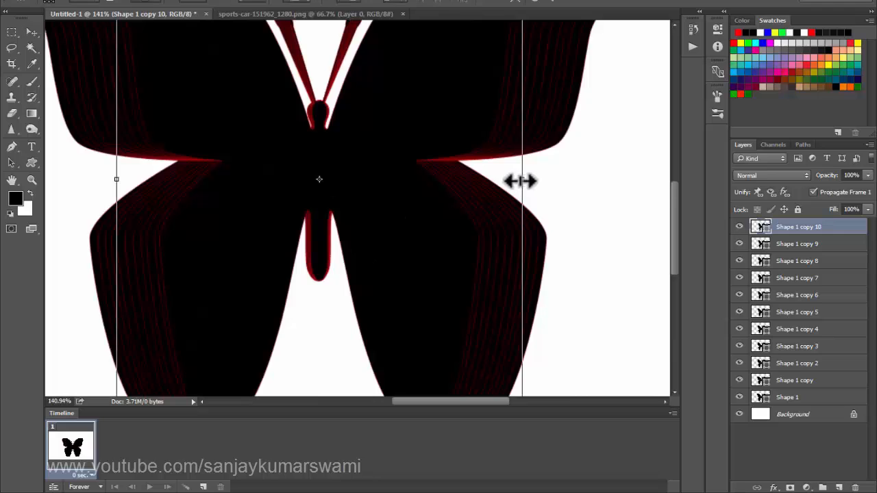
pyautogui.moveTo(521, 180); pyautogui.dragTo(507, 179)
pyautogui.press('Return')
pyautogui.hotkey('ctrl', 'alt', 't')
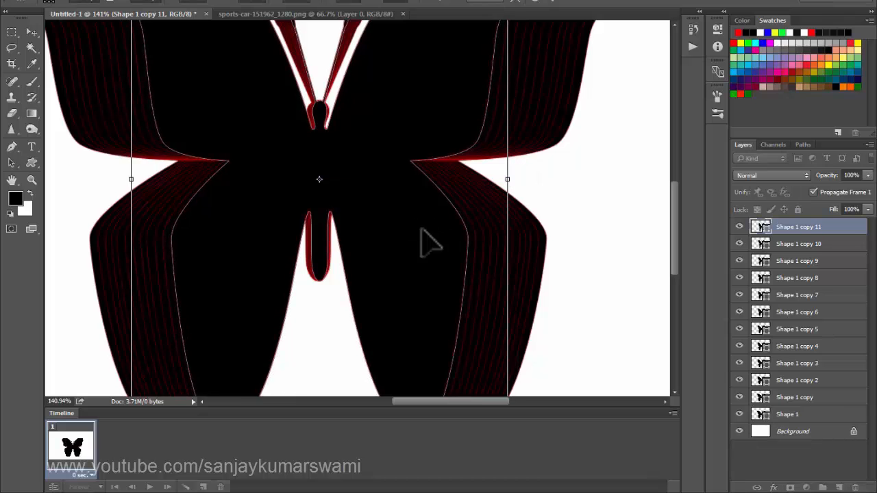
pyautogui.moveTo(414, 236); pyautogui.dragTo(388, 240)
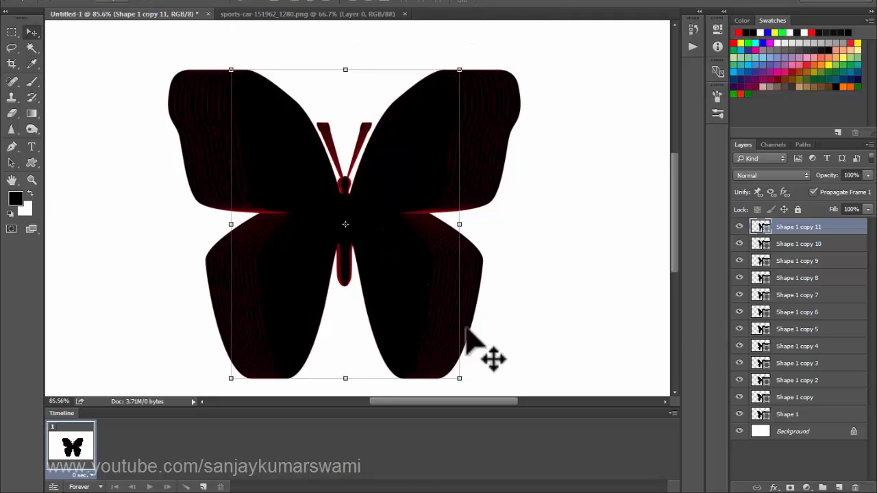
# Step: Remove the narrowest butterfly, Shape 1 copy 11, and make animation frames from the remaining layers
pyautogui.click(672, 413)
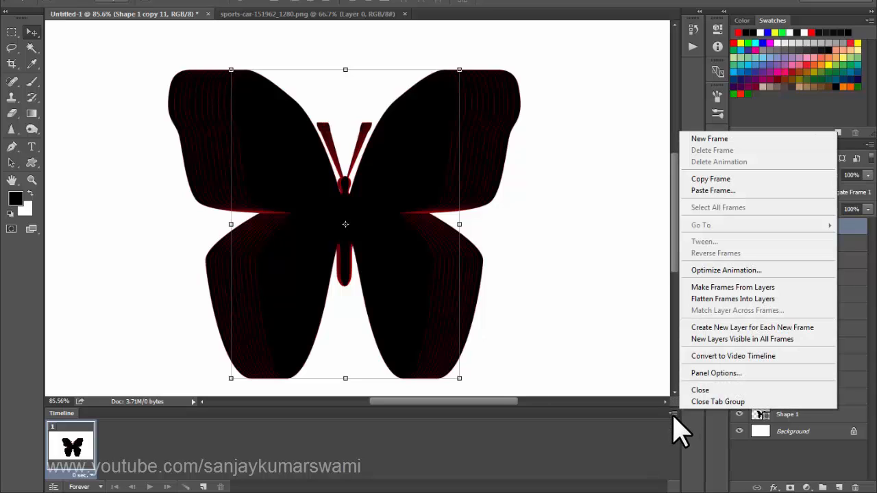
pyautogui.click(673, 414)
pyautogui.click(674, 416)
pyautogui.click(736, 288)
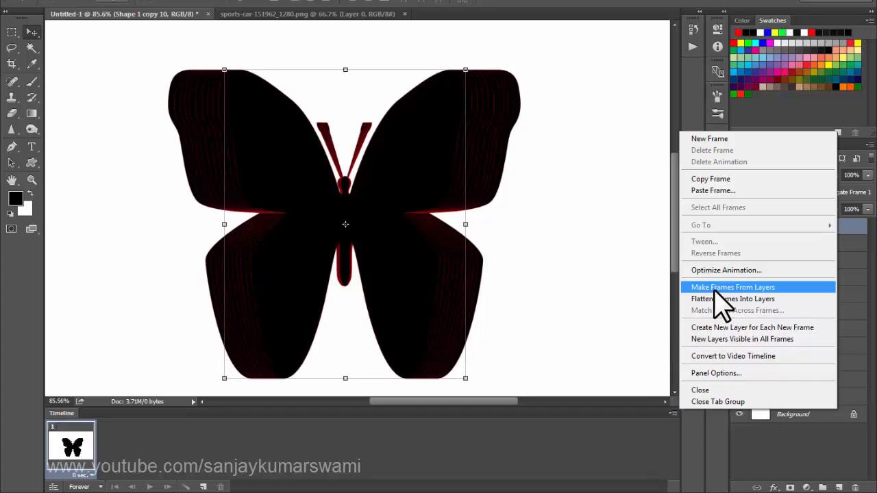
pyautogui.click(749, 291)
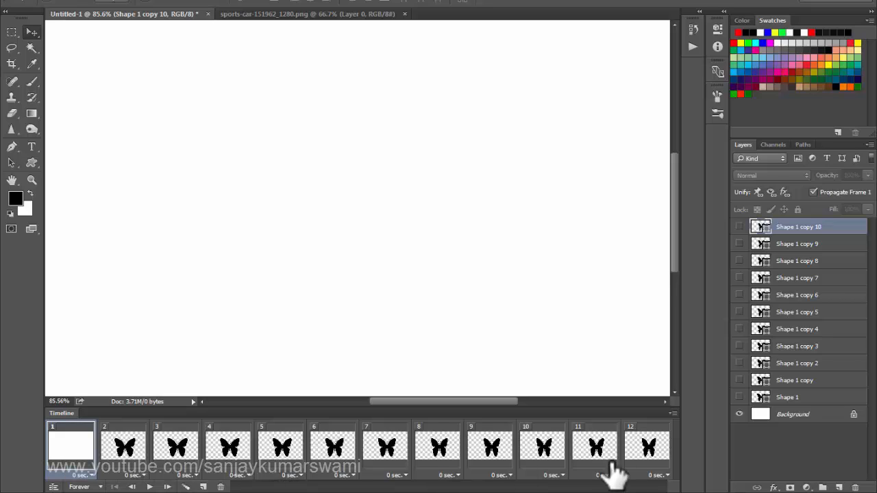
# Step: Select all twelve frames and make the white Background layer visible in every one of them
pyautogui.keyDown('shift'); pyautogui.click(647, 465); pyautogui.keyUp('shift')
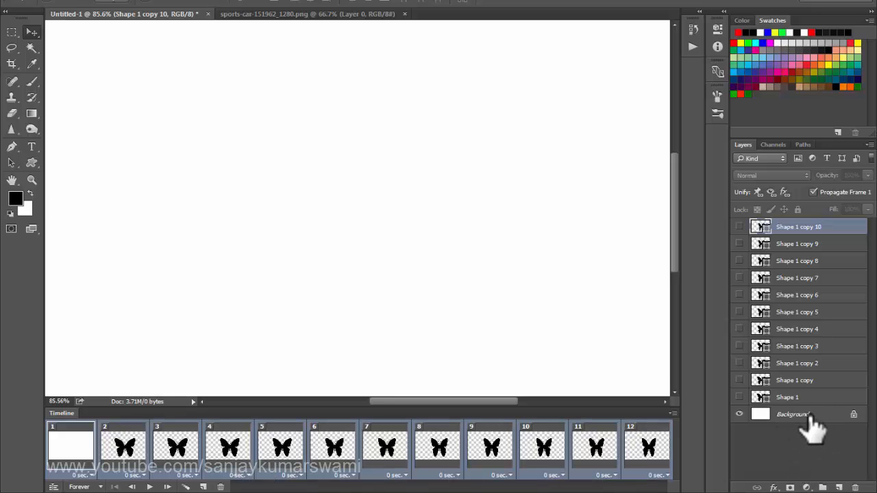
pyautogui.click(739, 415)
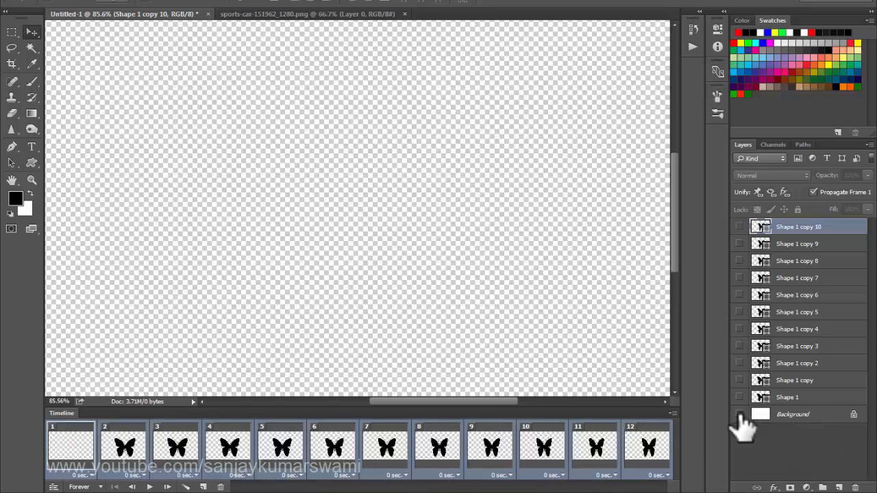
pyautogui.click(739, 414)
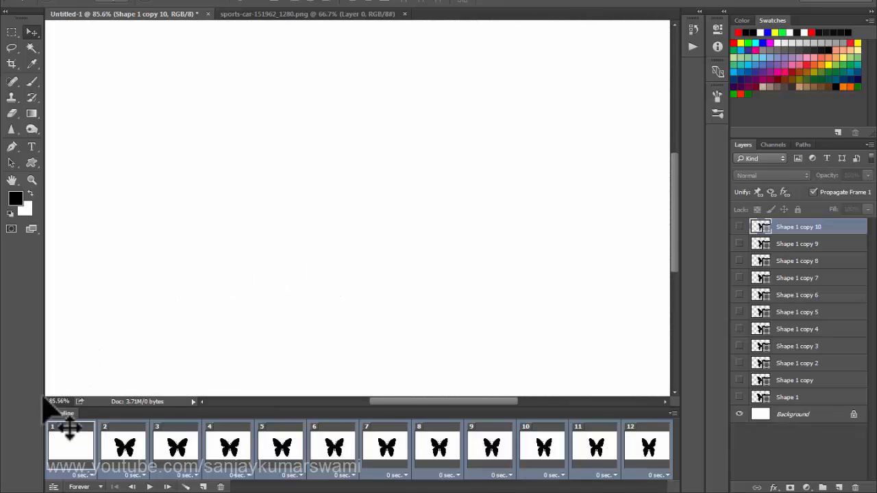
# Step: Delete the blank first frame without a butterfly and play the remaining animation
pyautogui.click(69, 453)
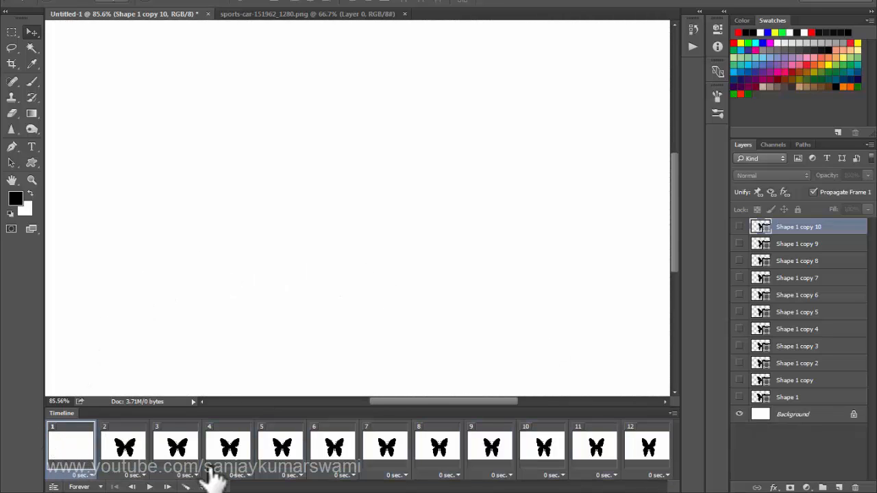
pyautogui.click(221, 486)
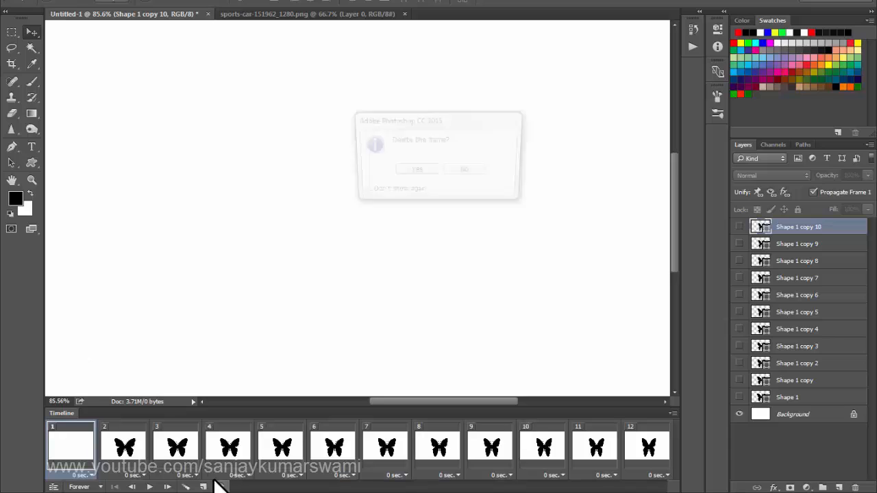
pyautogui.click(414, 181)
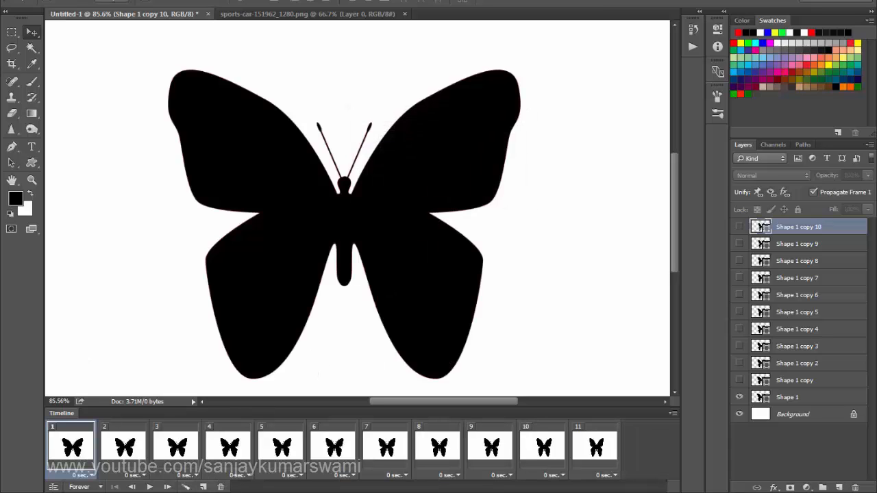
pyautogui.click(151, 487)
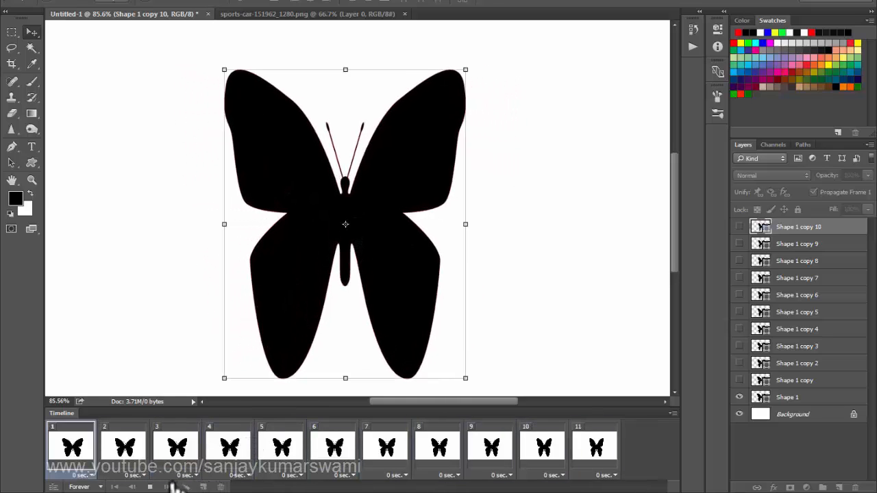
# Step: Duplicate all eleven butterfly frames and reverse the order of the duplicated frames
pyautogui.click(70, 457)
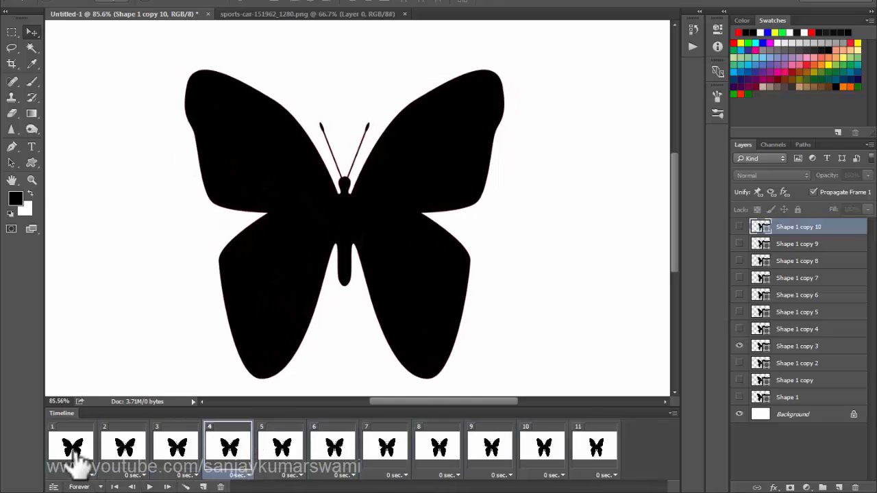
pyautogui.keyDown('shift'); pyautogui.click(597, 458); pyautogui.keyUp('shift')
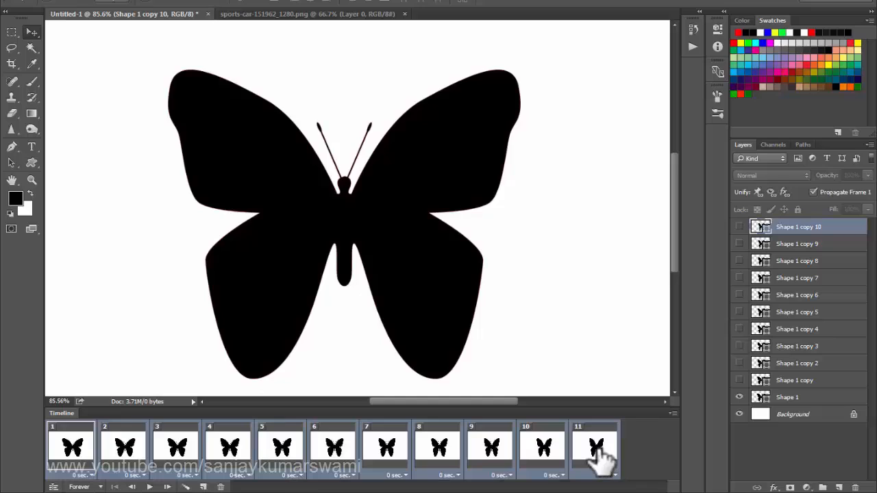
pyautogui.click(201, 487)
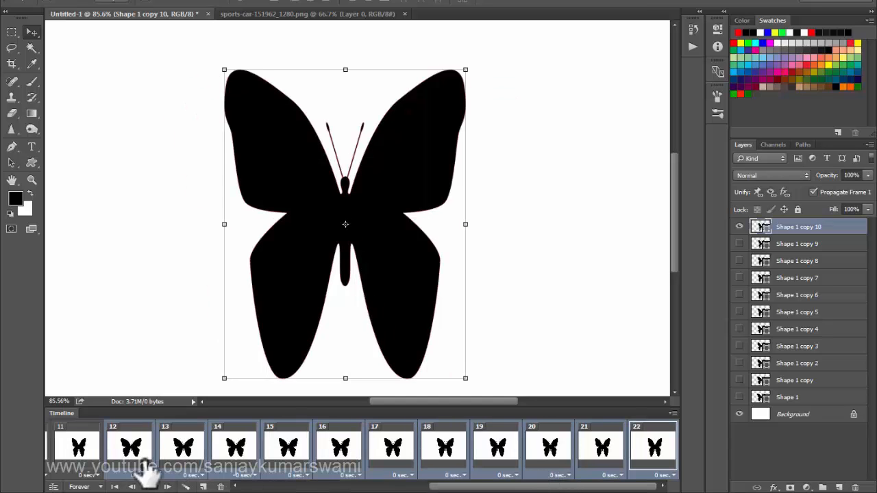
pyautogui.click(673, 413)
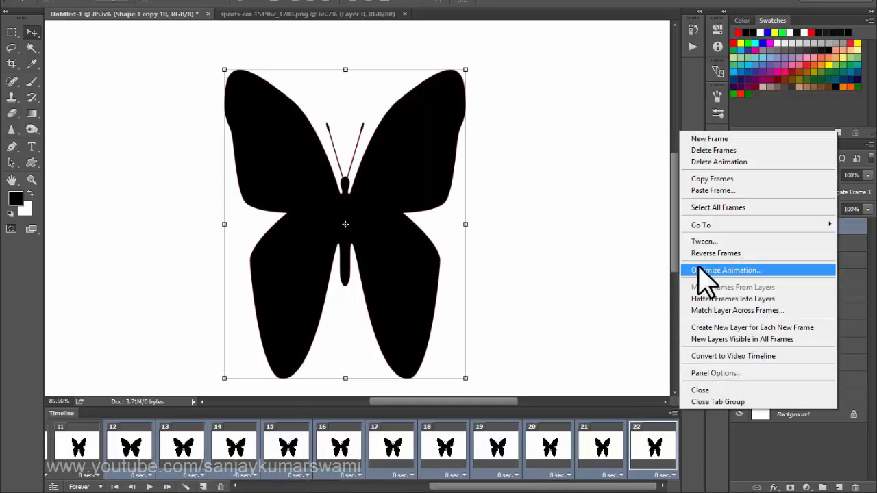
pyautogui.click(685, 252)
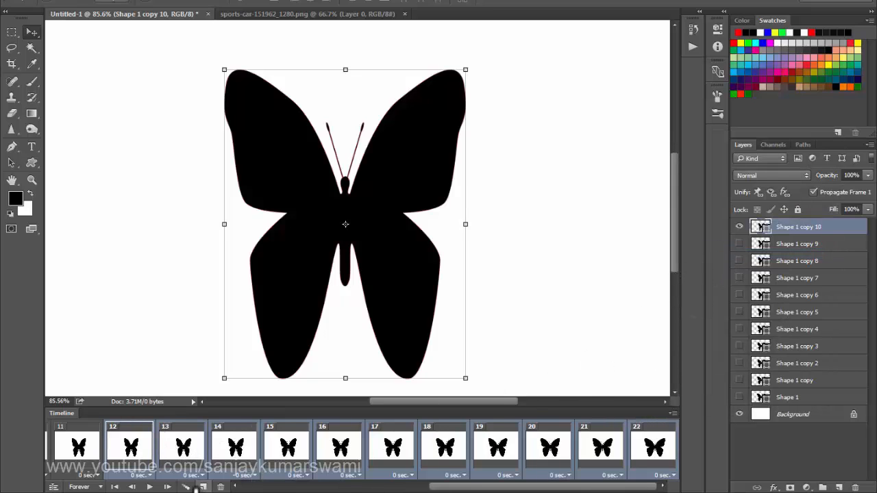
# Step: Play the complete wing-flapping animation, fit the whole canvas in view and return to the first frame
pyautogui.click(150, 486)
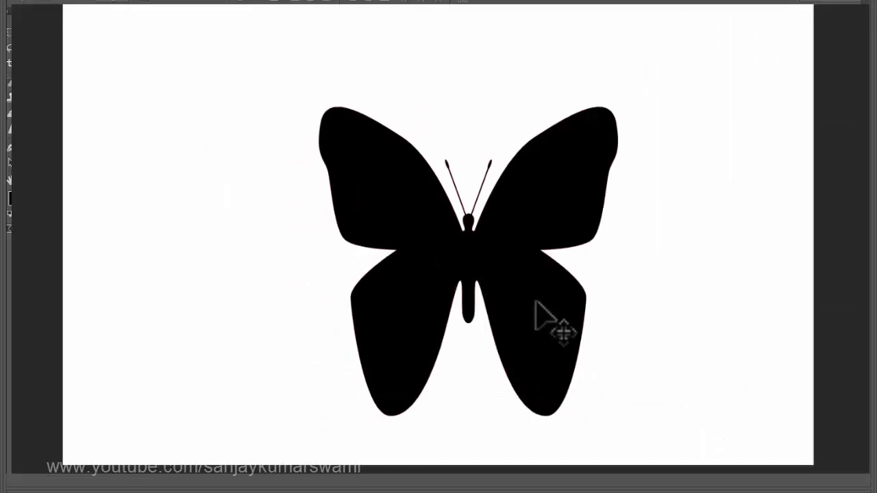
pyautogui.moveTo(874, 289)
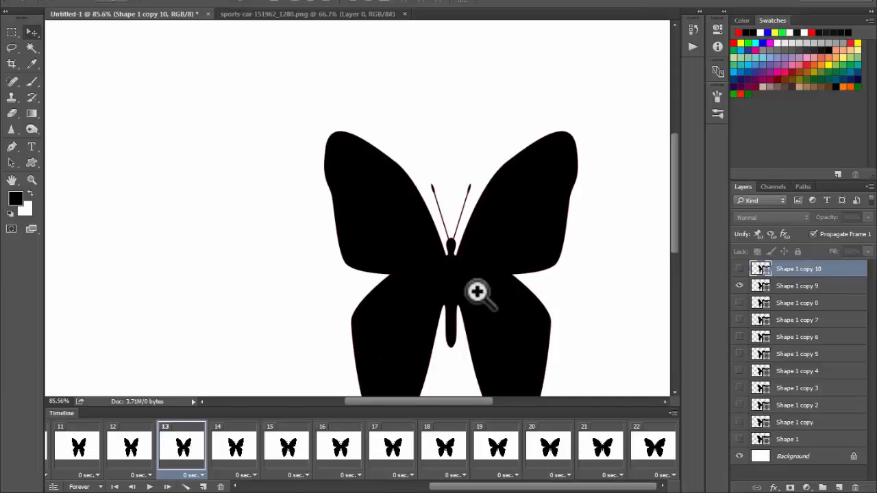
pyautogui.scroll(-3, 476, 290)
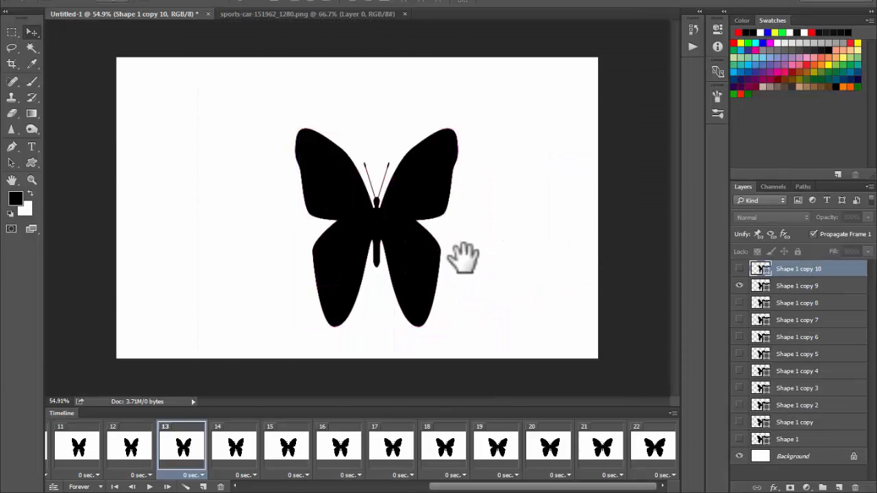
pyautogui.scroll(2, 456, 254)
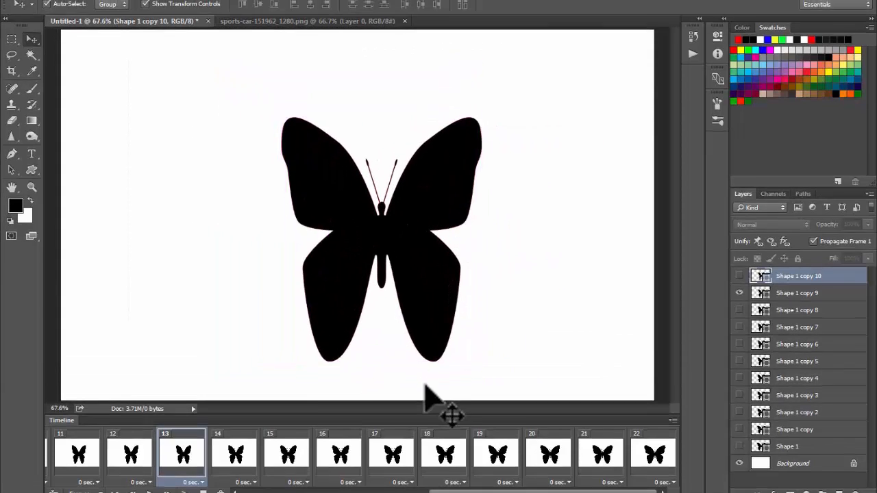
pyautogui.hscroll(-5, 188, 448)
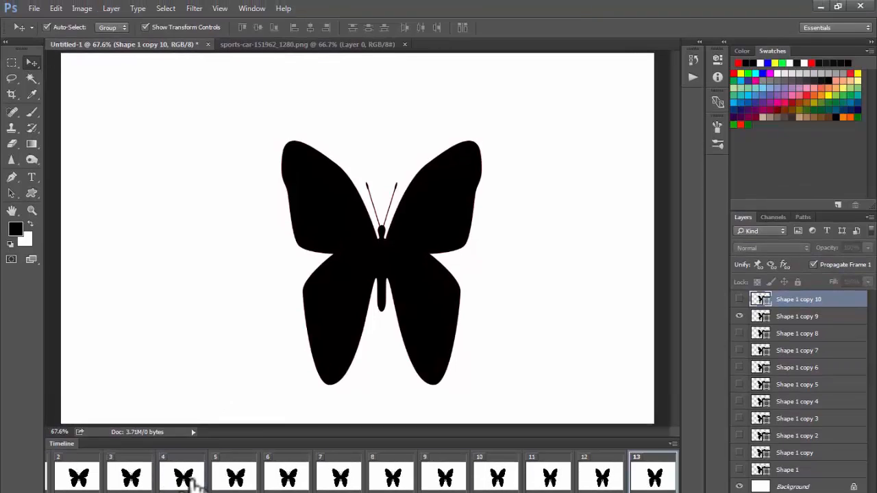
pyautogui.hscroll(-2, 195, 483)
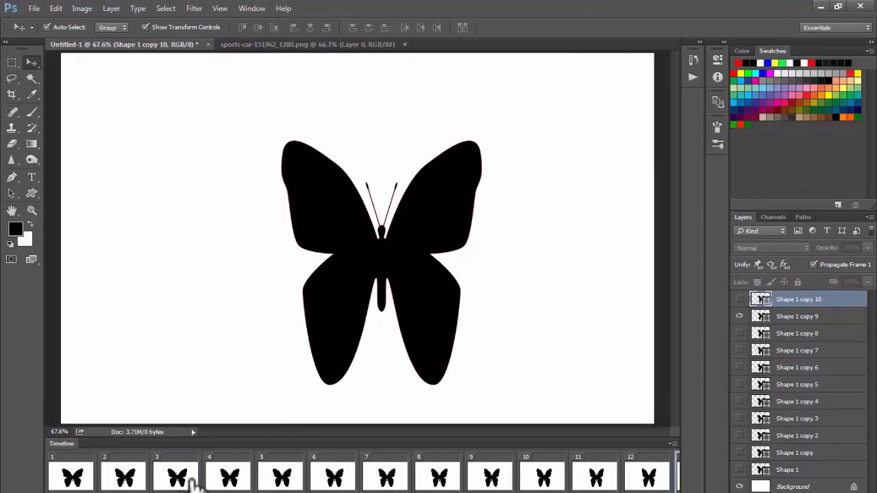
pyautogui.click(68, 481)
pyautogui.hscroll(4, 205, 482)
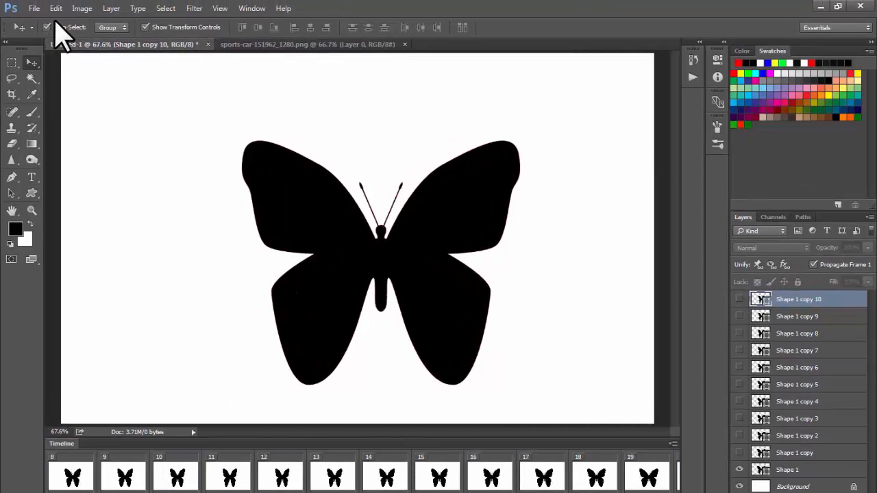
# Step: Start a Save for Web (Legacy) export of the animation and set its preview zoom to 50%
pyautogui.click(35, 9)
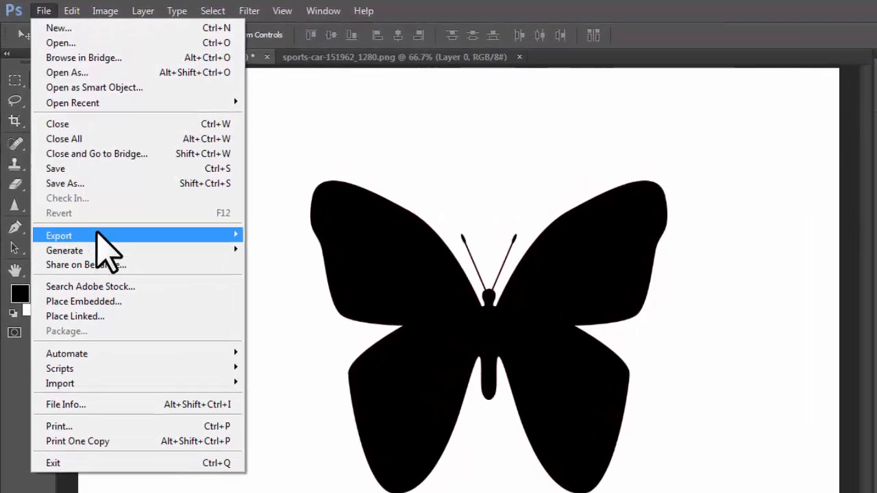
pyautogui.moveTo(80, 185)
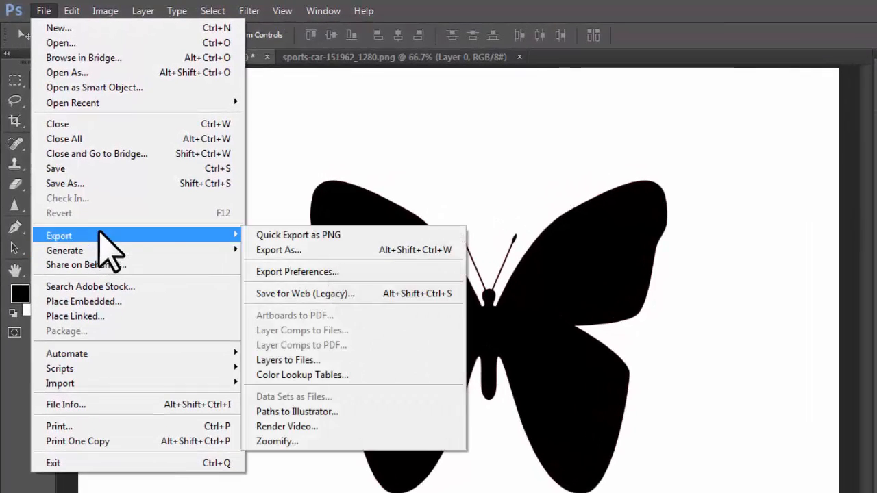
pyautogui.click(367, 296)
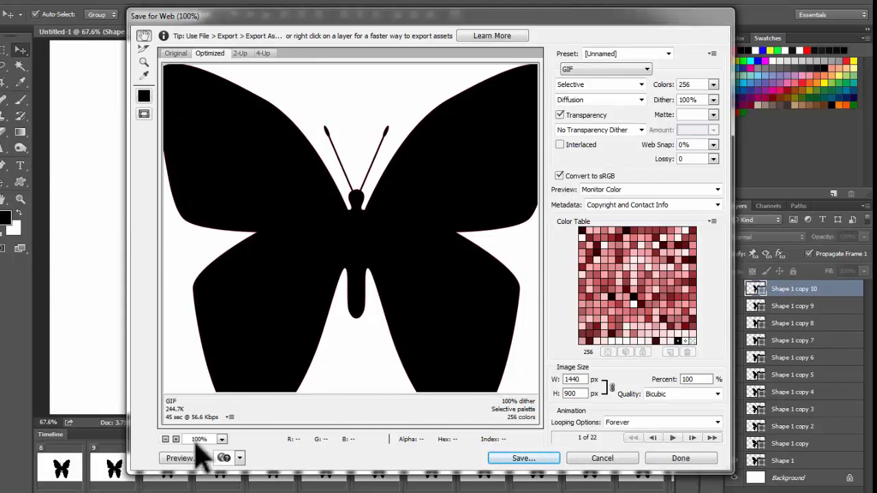
pyautogui.click(223, 439)
pyautogui.click(217, 242)
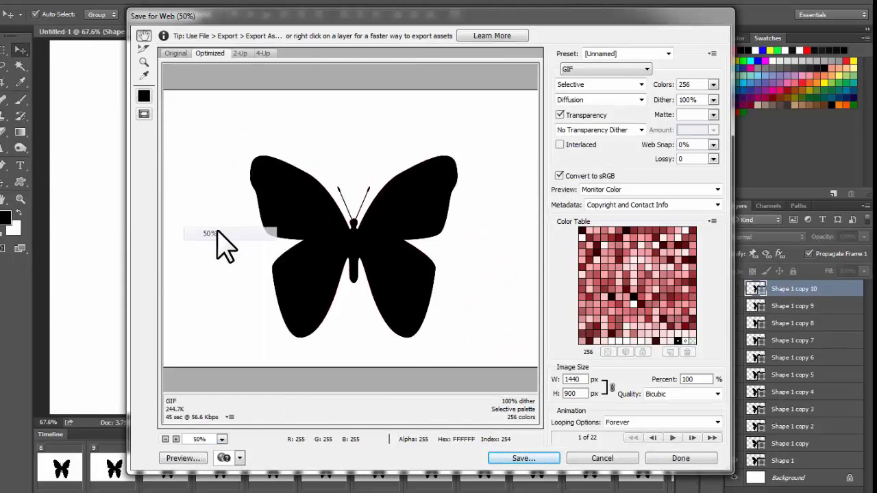
pyautogui.moveTo(360, 229); pyautogui.dragTo(342, 229)
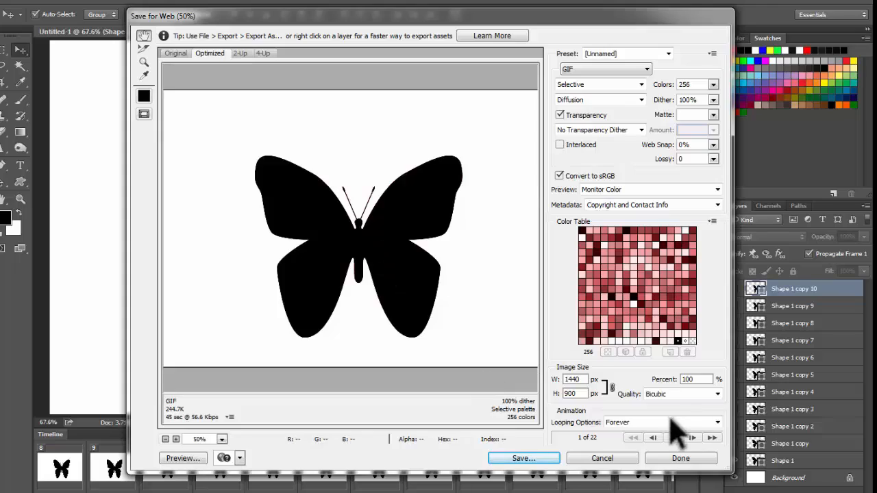
# Step: Set the export's animation looping to Forever and preview the playback in the export dialog
pyautogui.click(631, 422)
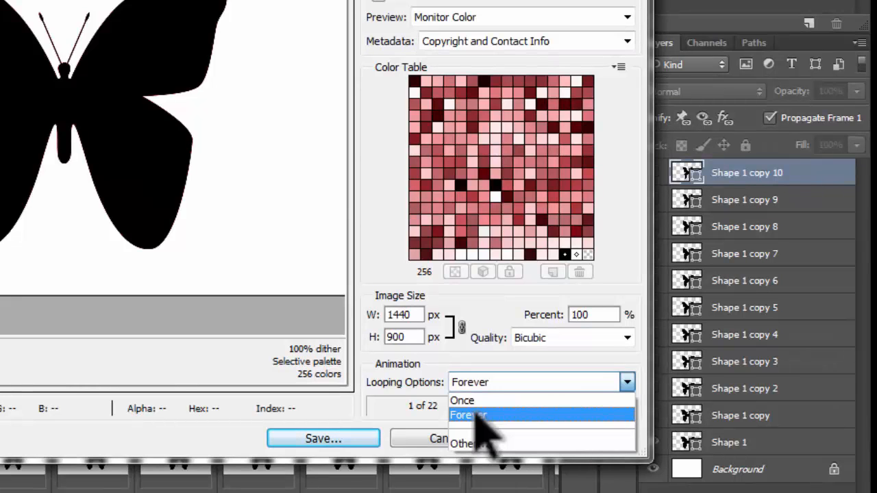
pyautogui.click(478, 415)
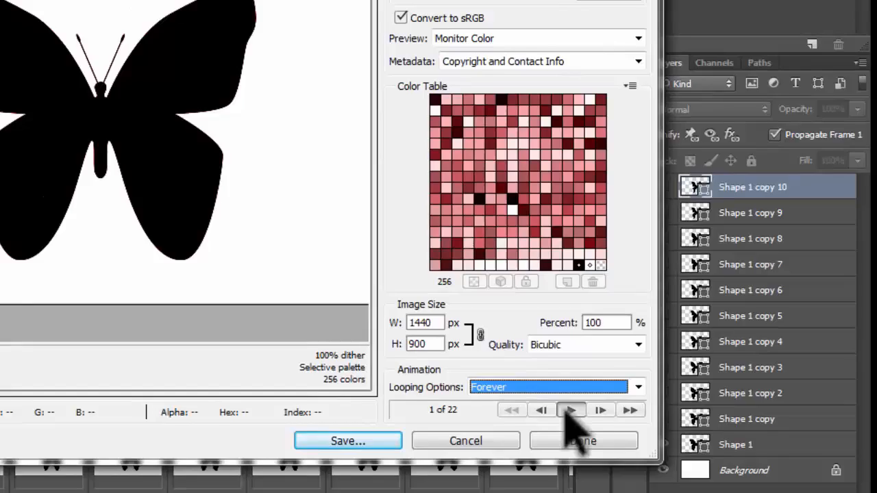
pyautogui.click(570, 410)
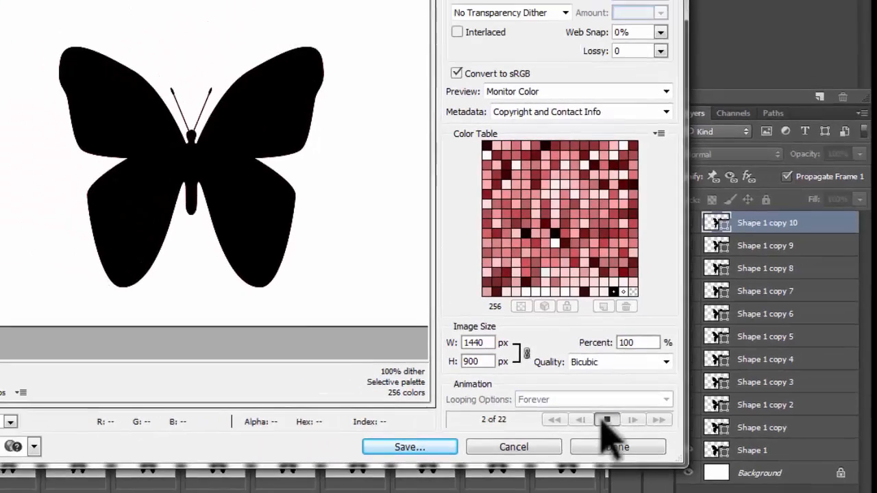
pyautogui.click(571, 410)
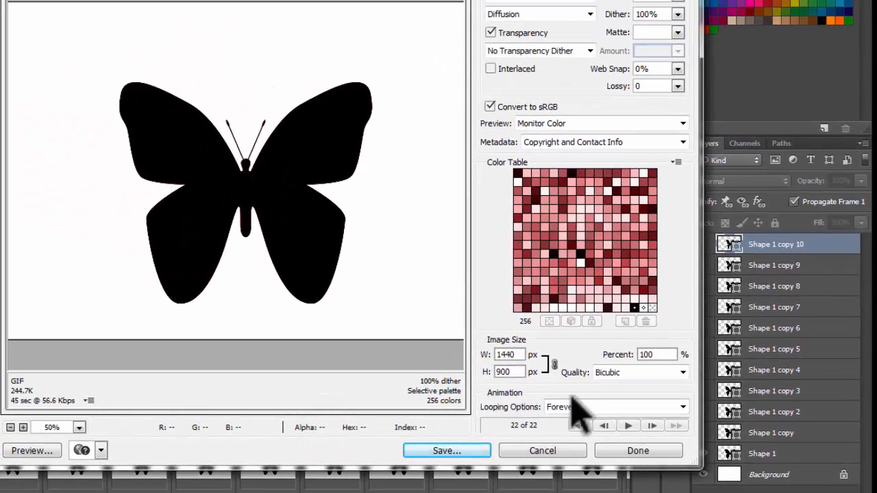
# Step: Set the export image width to 1000 px with proportional height, keeping the Bicubic resampling quality
pyautogui.doubleClick(500, 353)
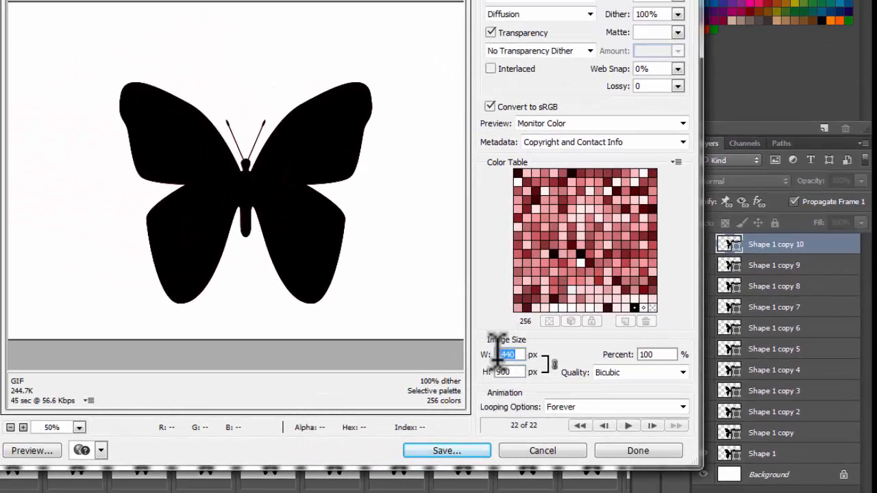
pyautogui.doubleClick(502, 372)
pyautogui.doubleClick(517, 354)
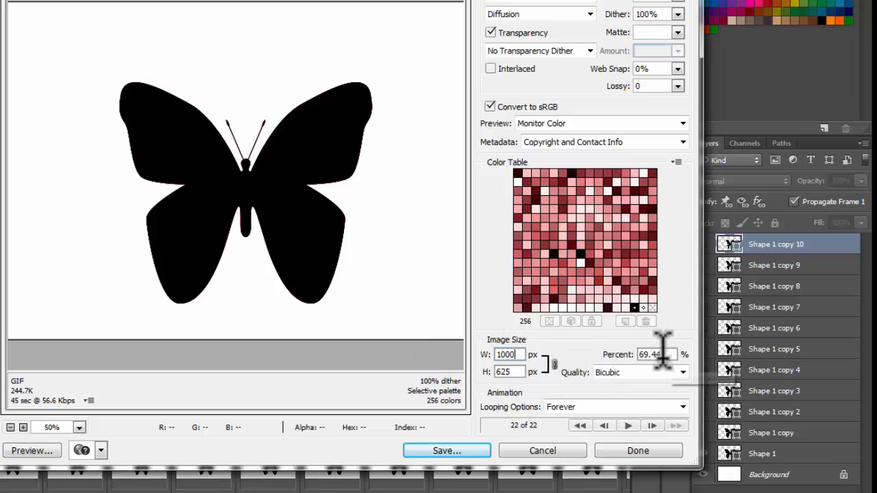
pyautogui.click(620, 373)
pyautogui.click(623, 374)
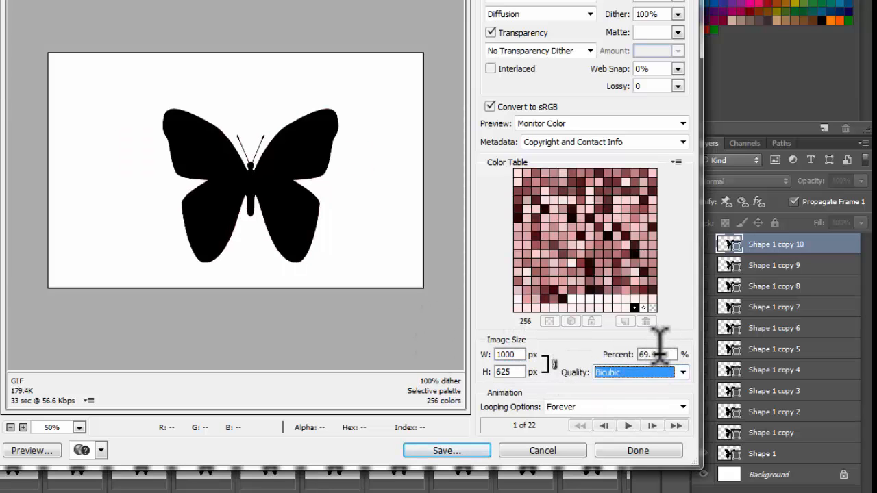
pyautogui.click(636, 373)
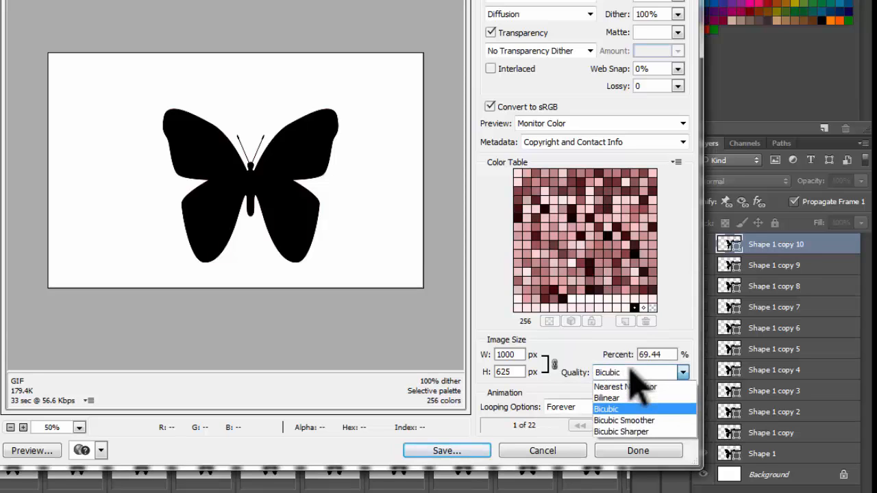
pyautogui.click(615, 370)
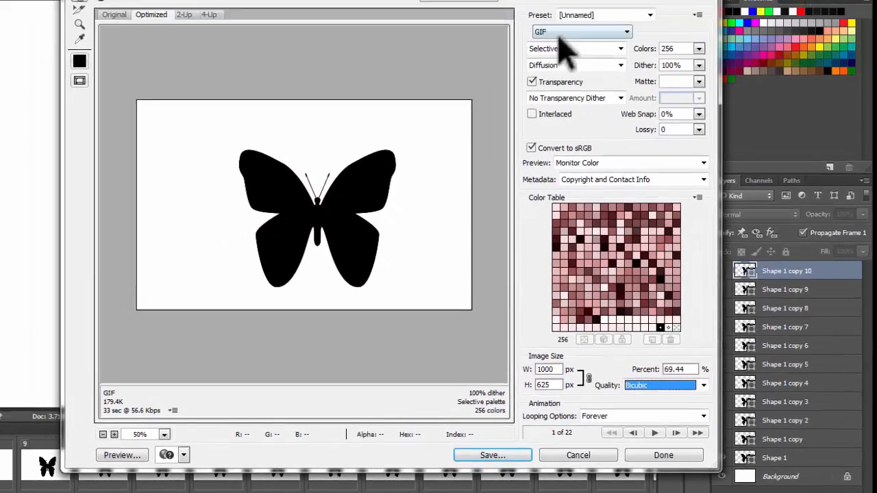
# Step: Check the export's file format and preset choices, keeping GIF and the [Unnamed] preset
pyautogui.click(596, 60)
pyautogui.click(573, 60)
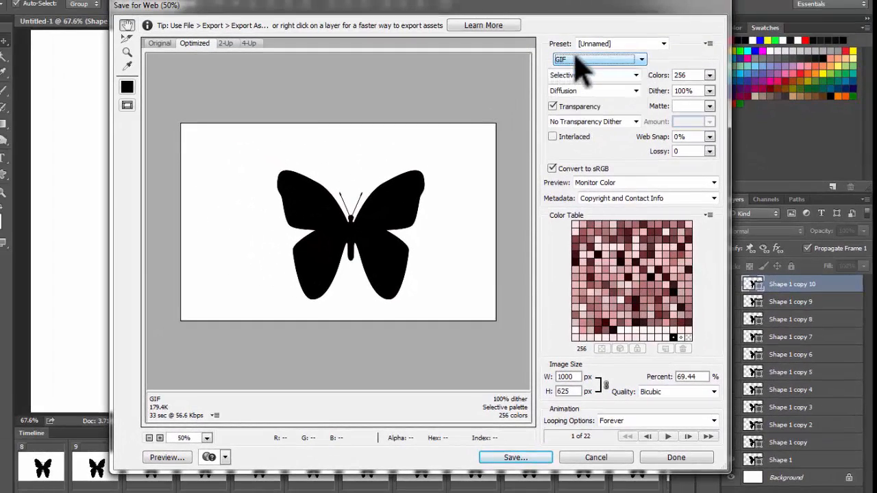
pyautogui.click(631, 46)
pyautogui.click(625, 43)
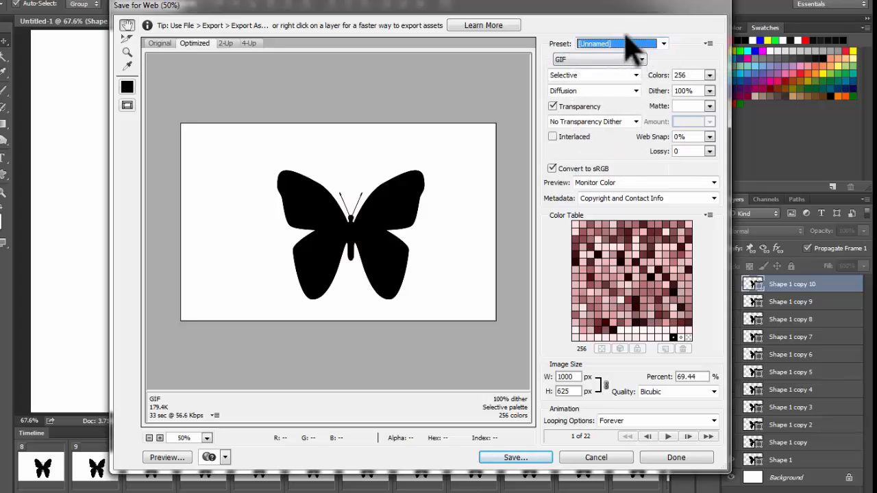
# Step: Save the optimized animation as a GIF named new animation.gif in the photo02 folder, with the Images Only format and Default Settings
pyautogui.moveTo(581, 10); pyautogui.dragTo(573, 10)
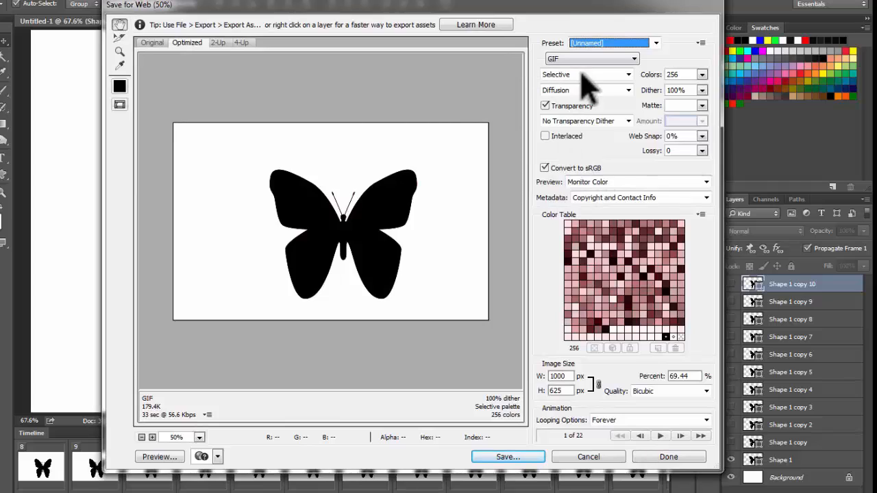
pyautogui.click(555, 59)
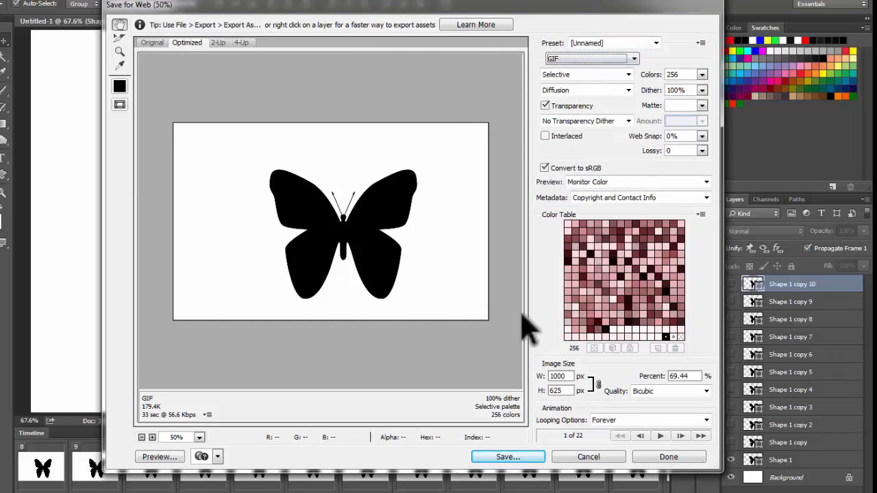
pyautogui.click(508, 457)
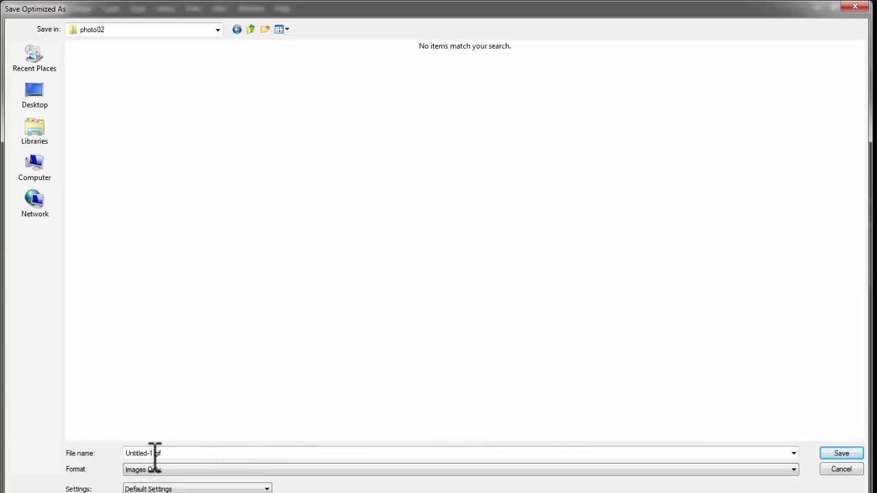
pyautogui.press('Left')
pyautogui.press('Left')
pyautogui.press('Left')
pyautogui.press('Left')
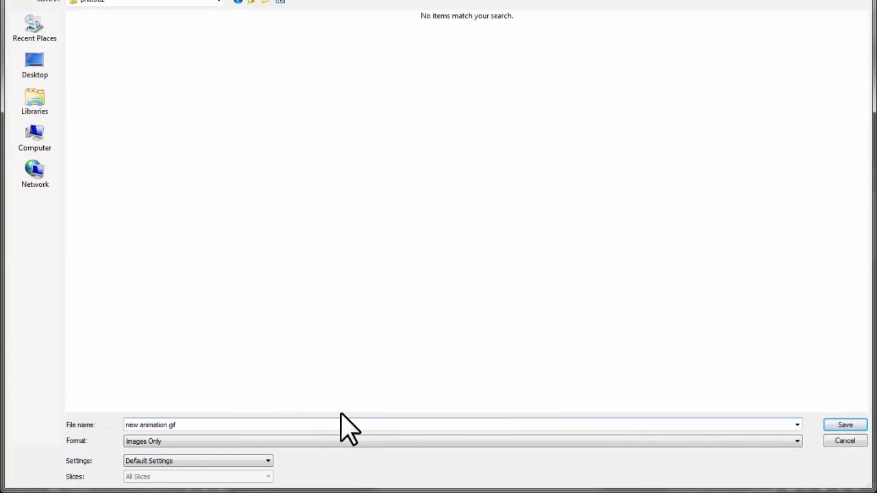
pyautogui.click(845, 425)
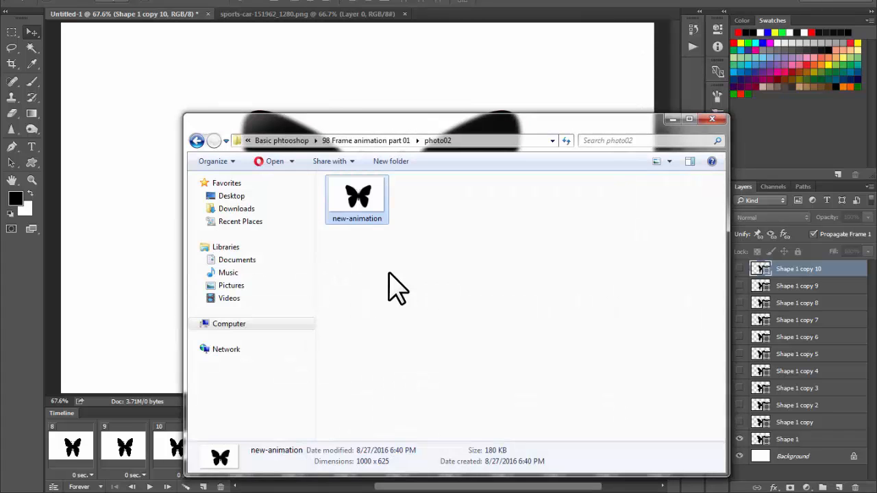
# Step: Preview the exported new-animation GIF from the photo02 folder
pyautogui.rightClick(364, 199)
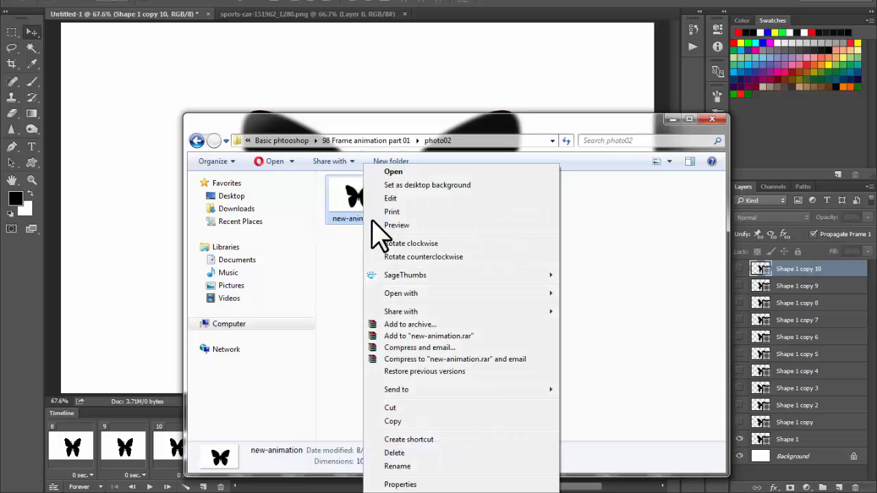
pyautogui.click(401, 225)
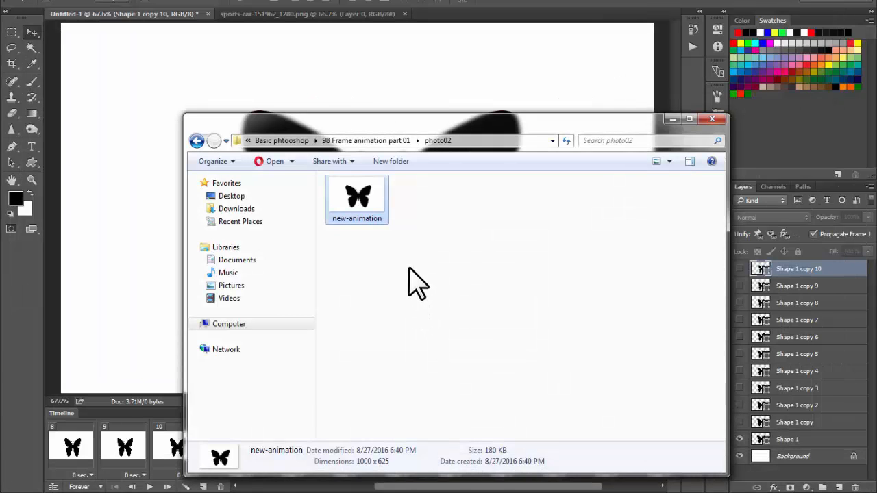
pyautogui.rightClick(409, 271)
pyautogui.click(472, 319)
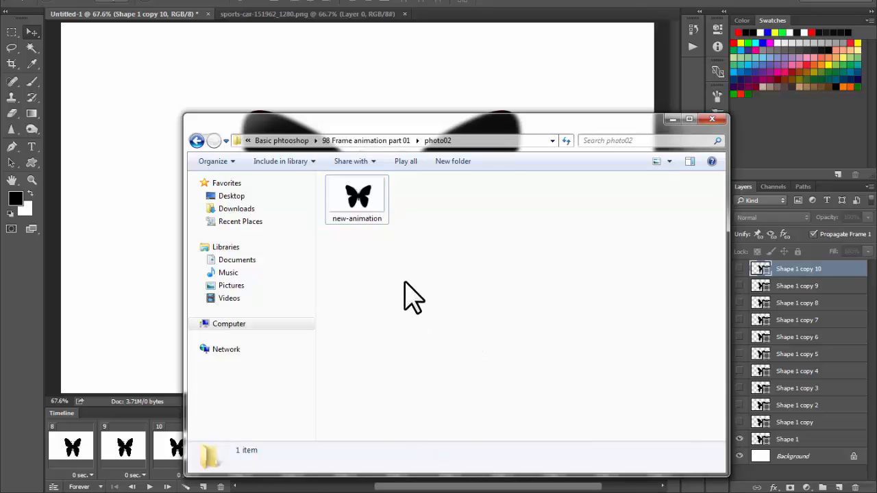
# Step: Set Opera Internet Browser as the program that opens the new-animation GIF in its file properties, and open the file to view its playback
pyautogui.click(357, 216)
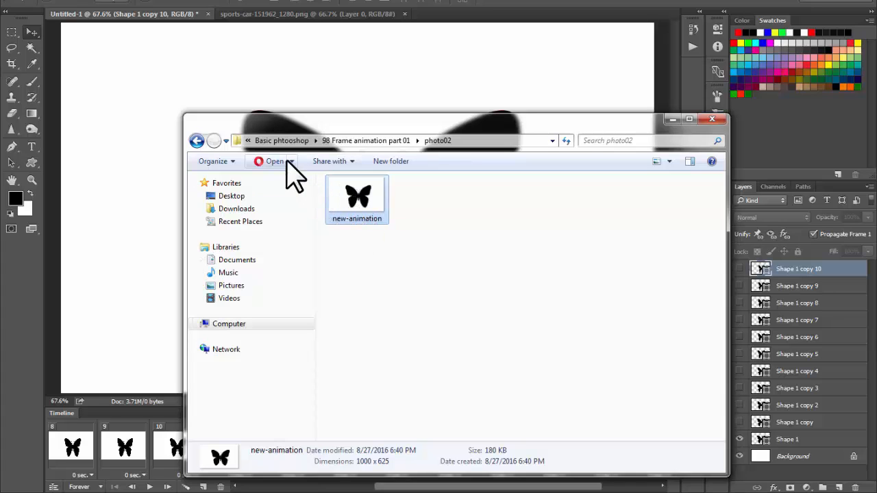
pyautogui.rightClick(356, 210)
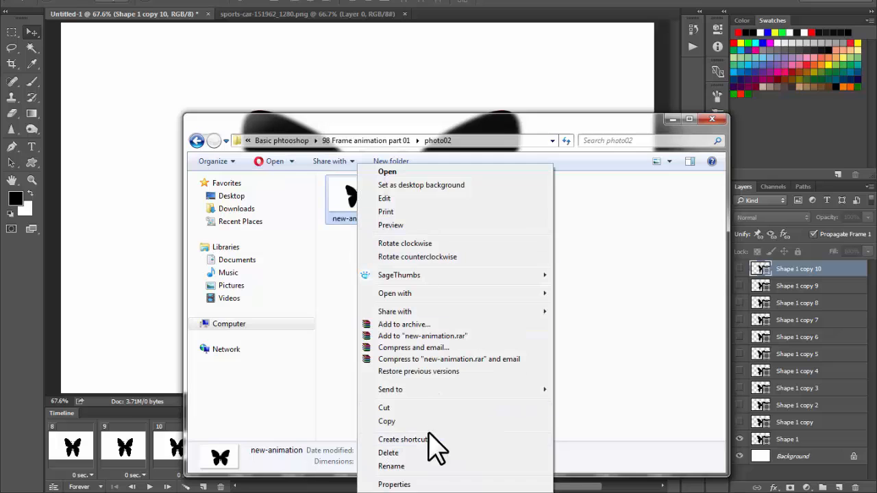
pyautogui.click(397, 484)
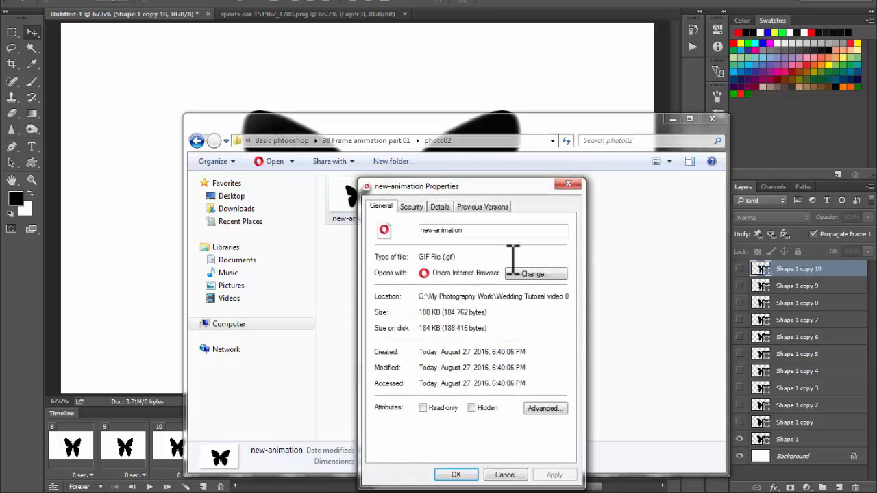
pyautogui.click(532, 275)
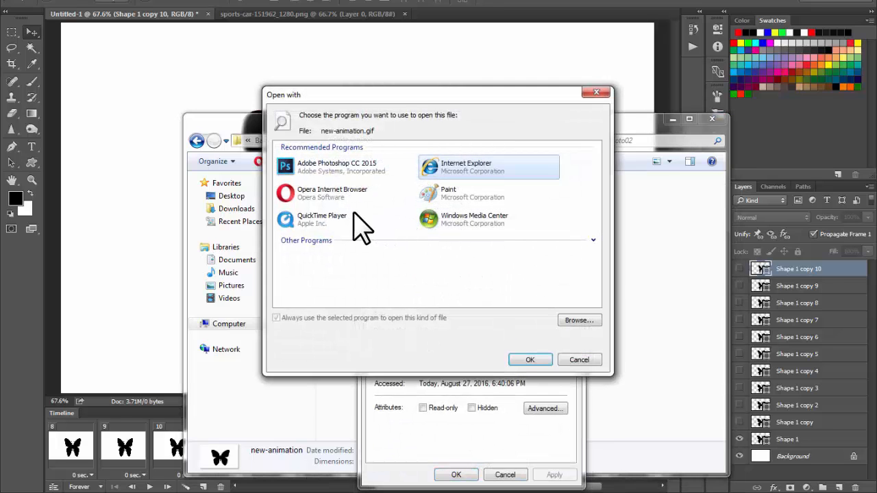
pyautogui.click(317, 194)
pyautogui.click(530, 360)
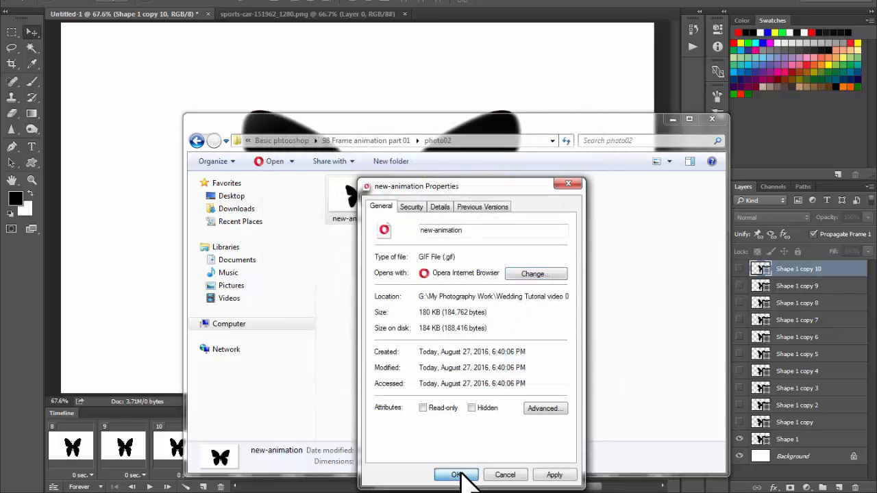
pyautogui.click(456, 475)
pyautogui.doubleClick(369, 208)
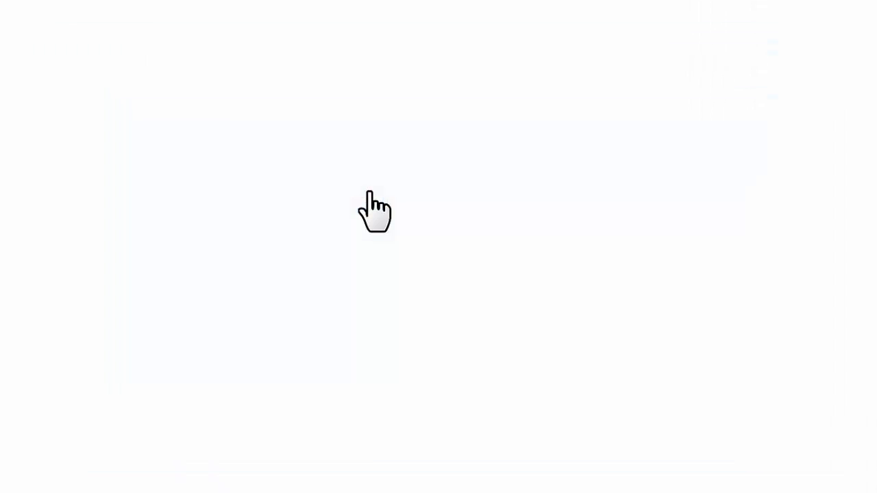